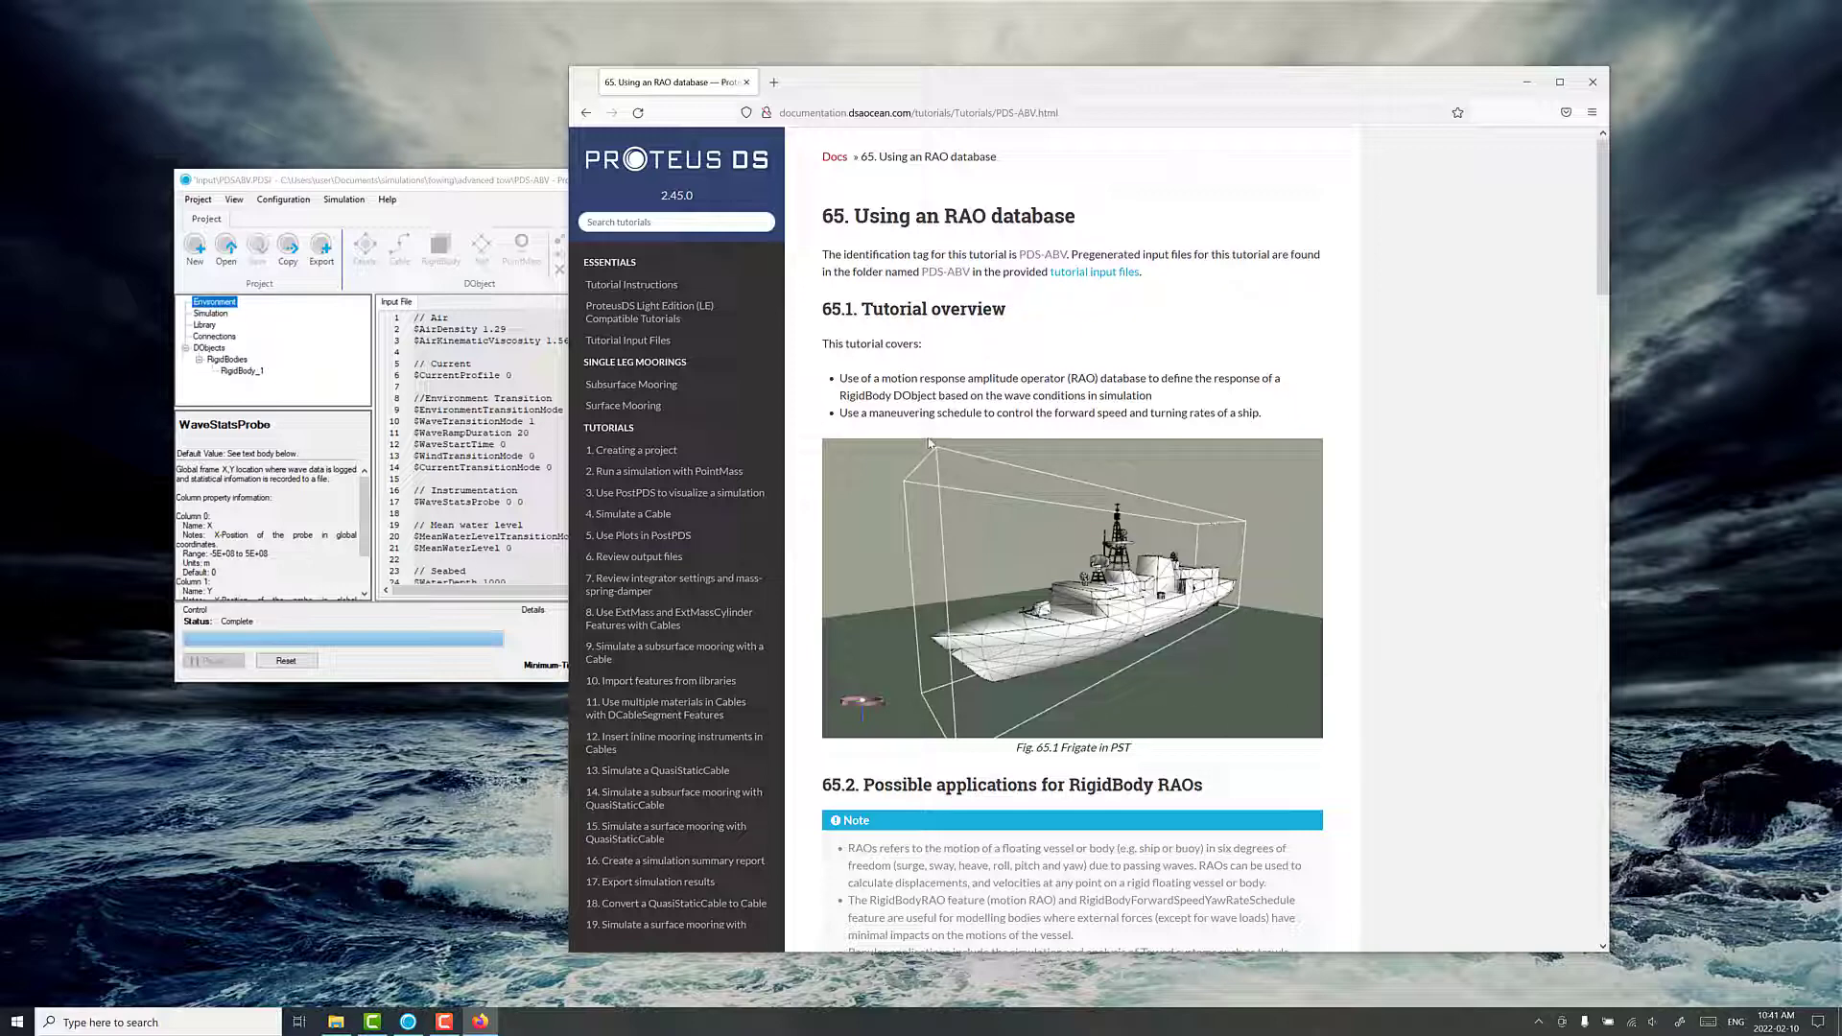
- Switch to PostPDS to review the PDS-ABV ship motion up to about 49 s, and close the results and project
left_click_drag(922, 271, 971, 272)
left_click(1526, 81)
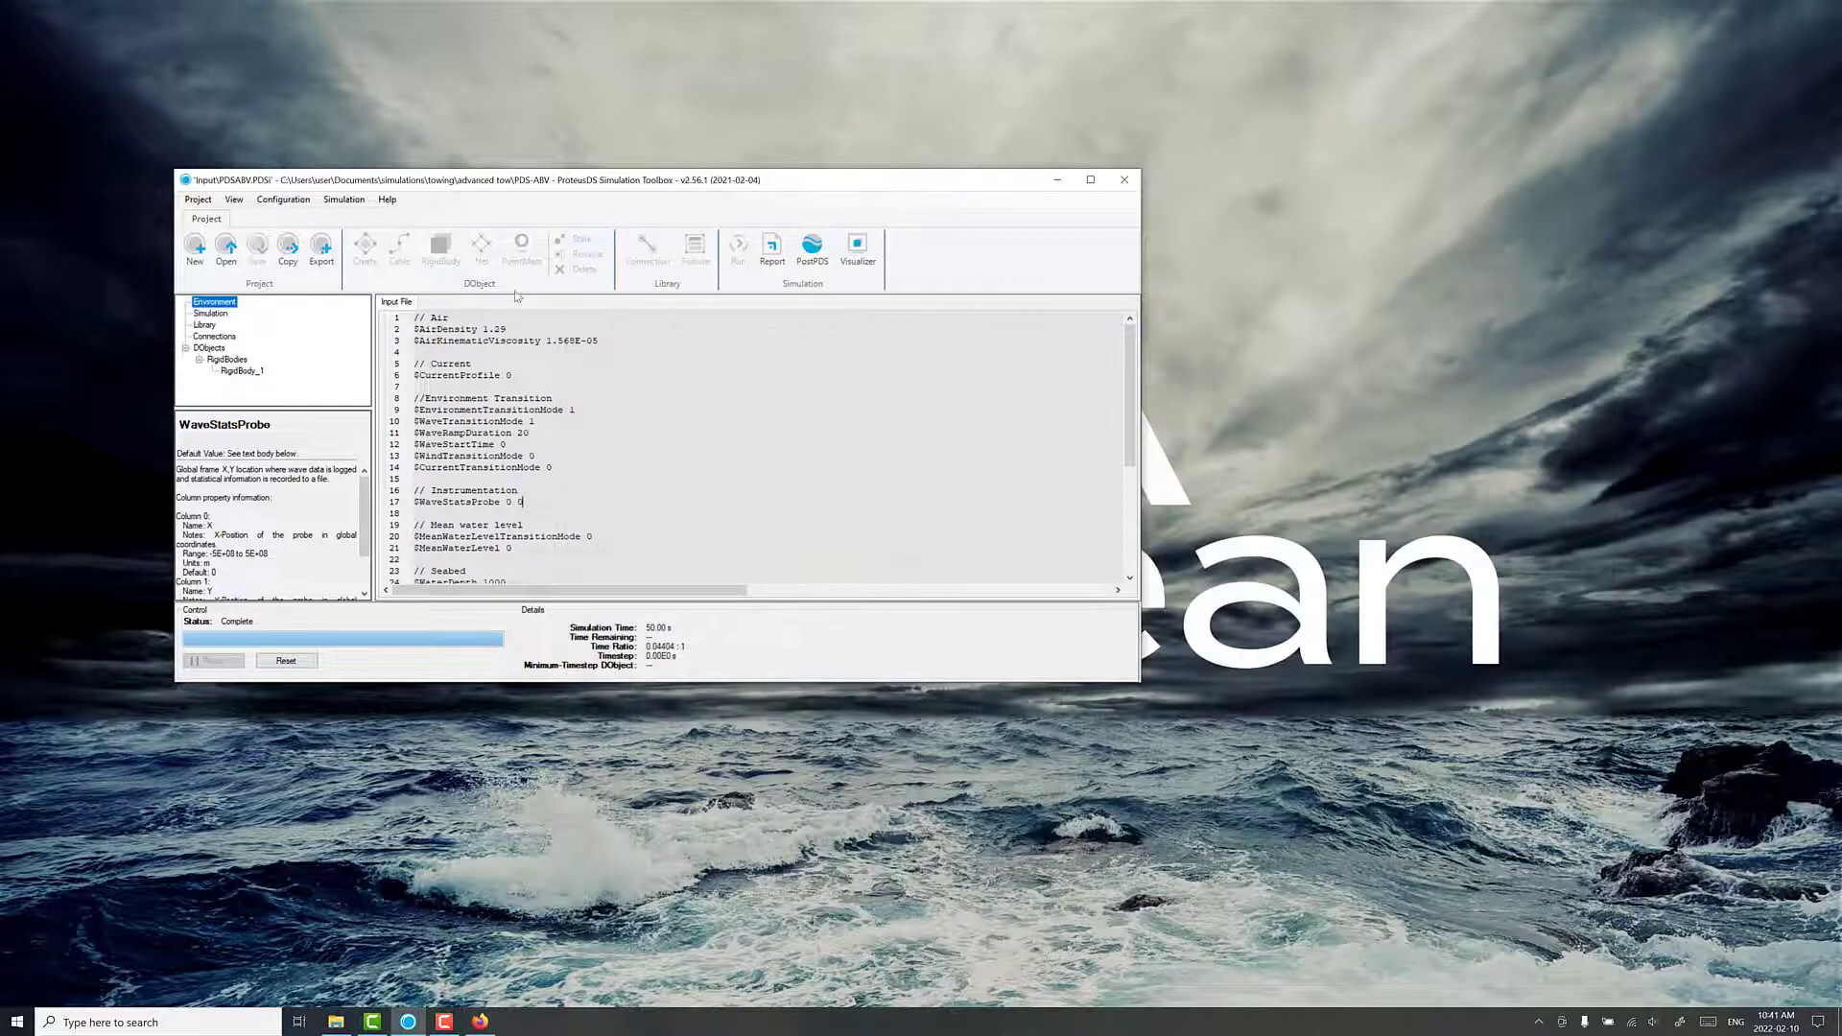
left_click(810, 256)
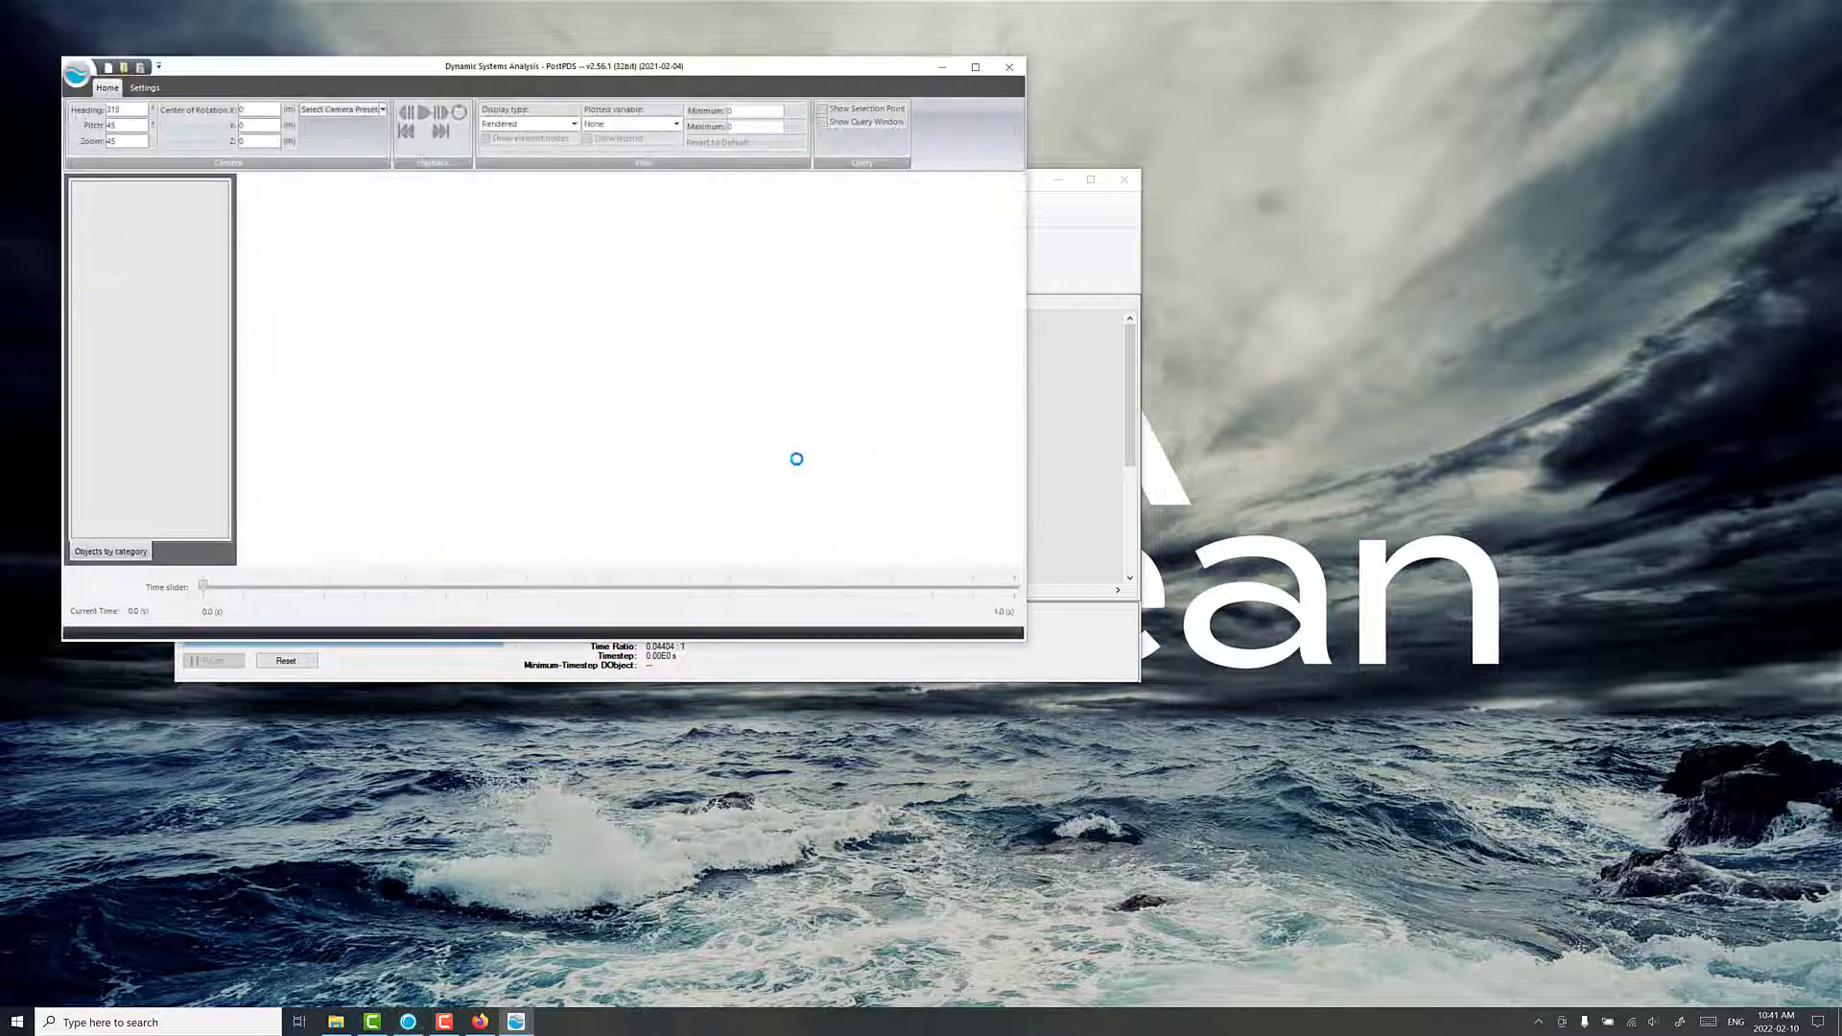
left_click(583, 505)
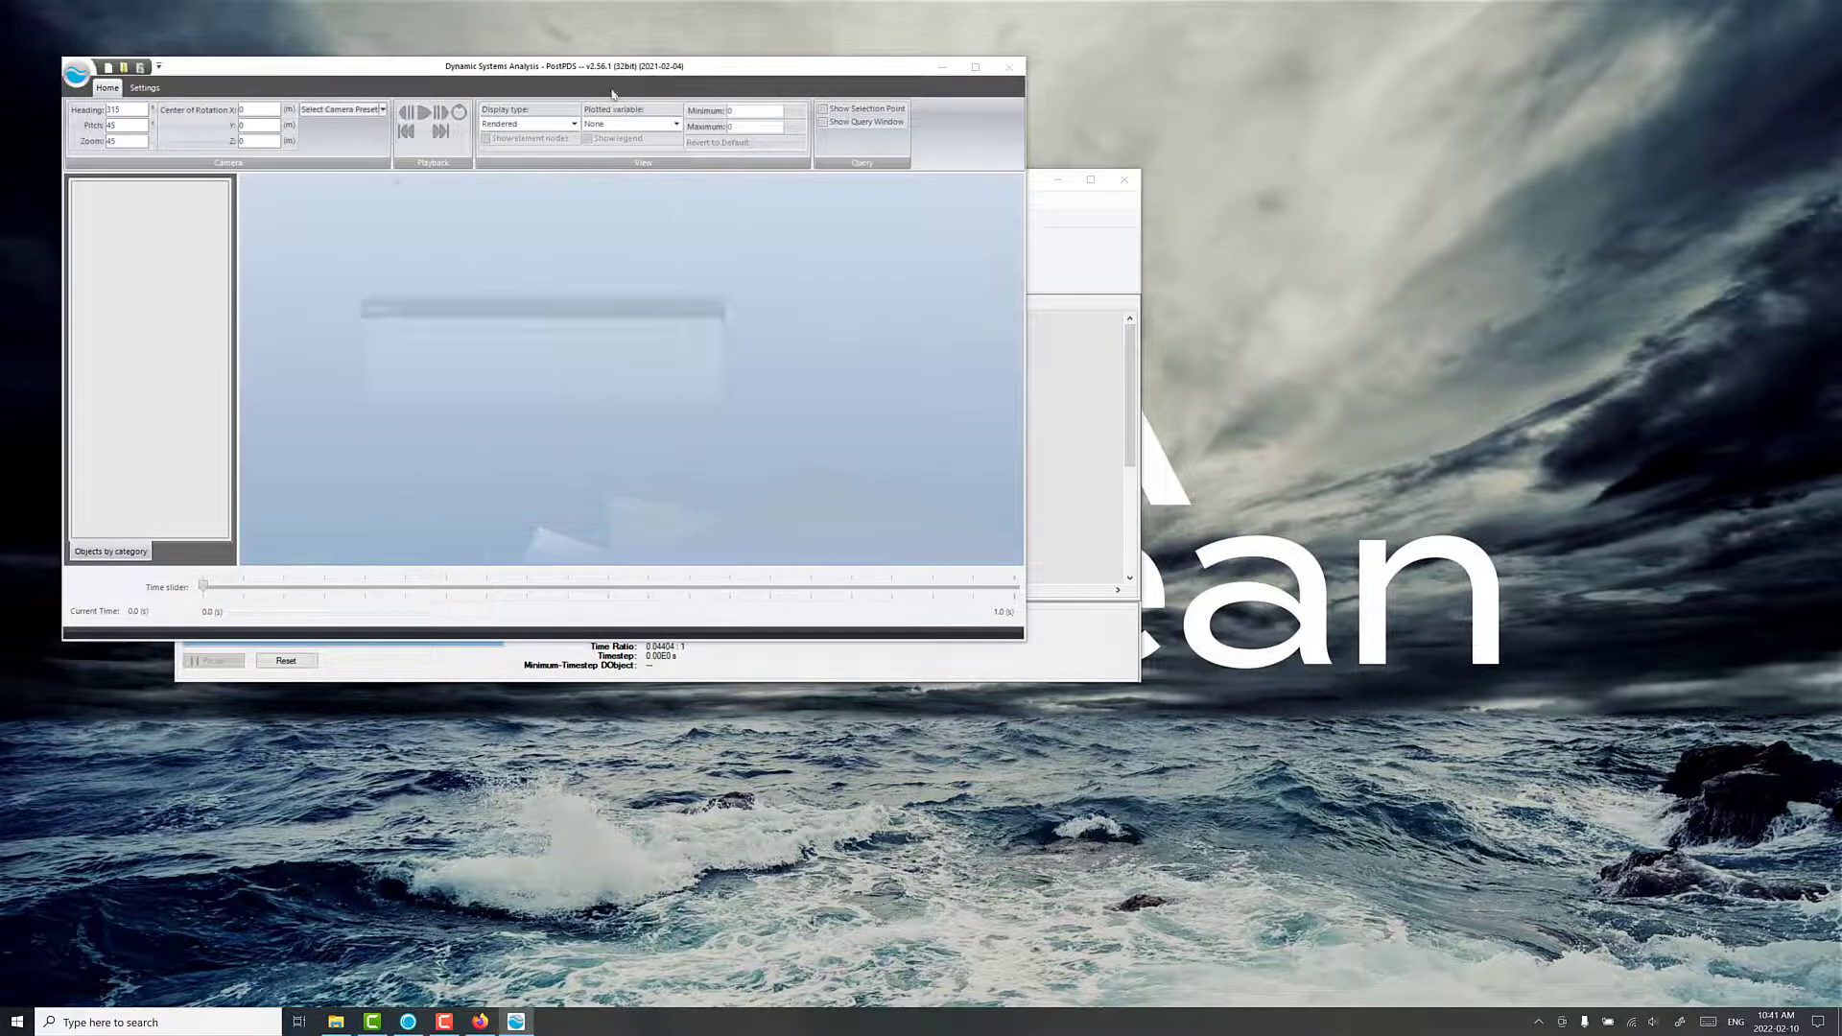
left_click_drag(623, 75, 961, 205)
left_click_drag(807, 607, 923, 564)
scroll(922, 564, "up", 3)
scroll(923, 570, "down", 1)
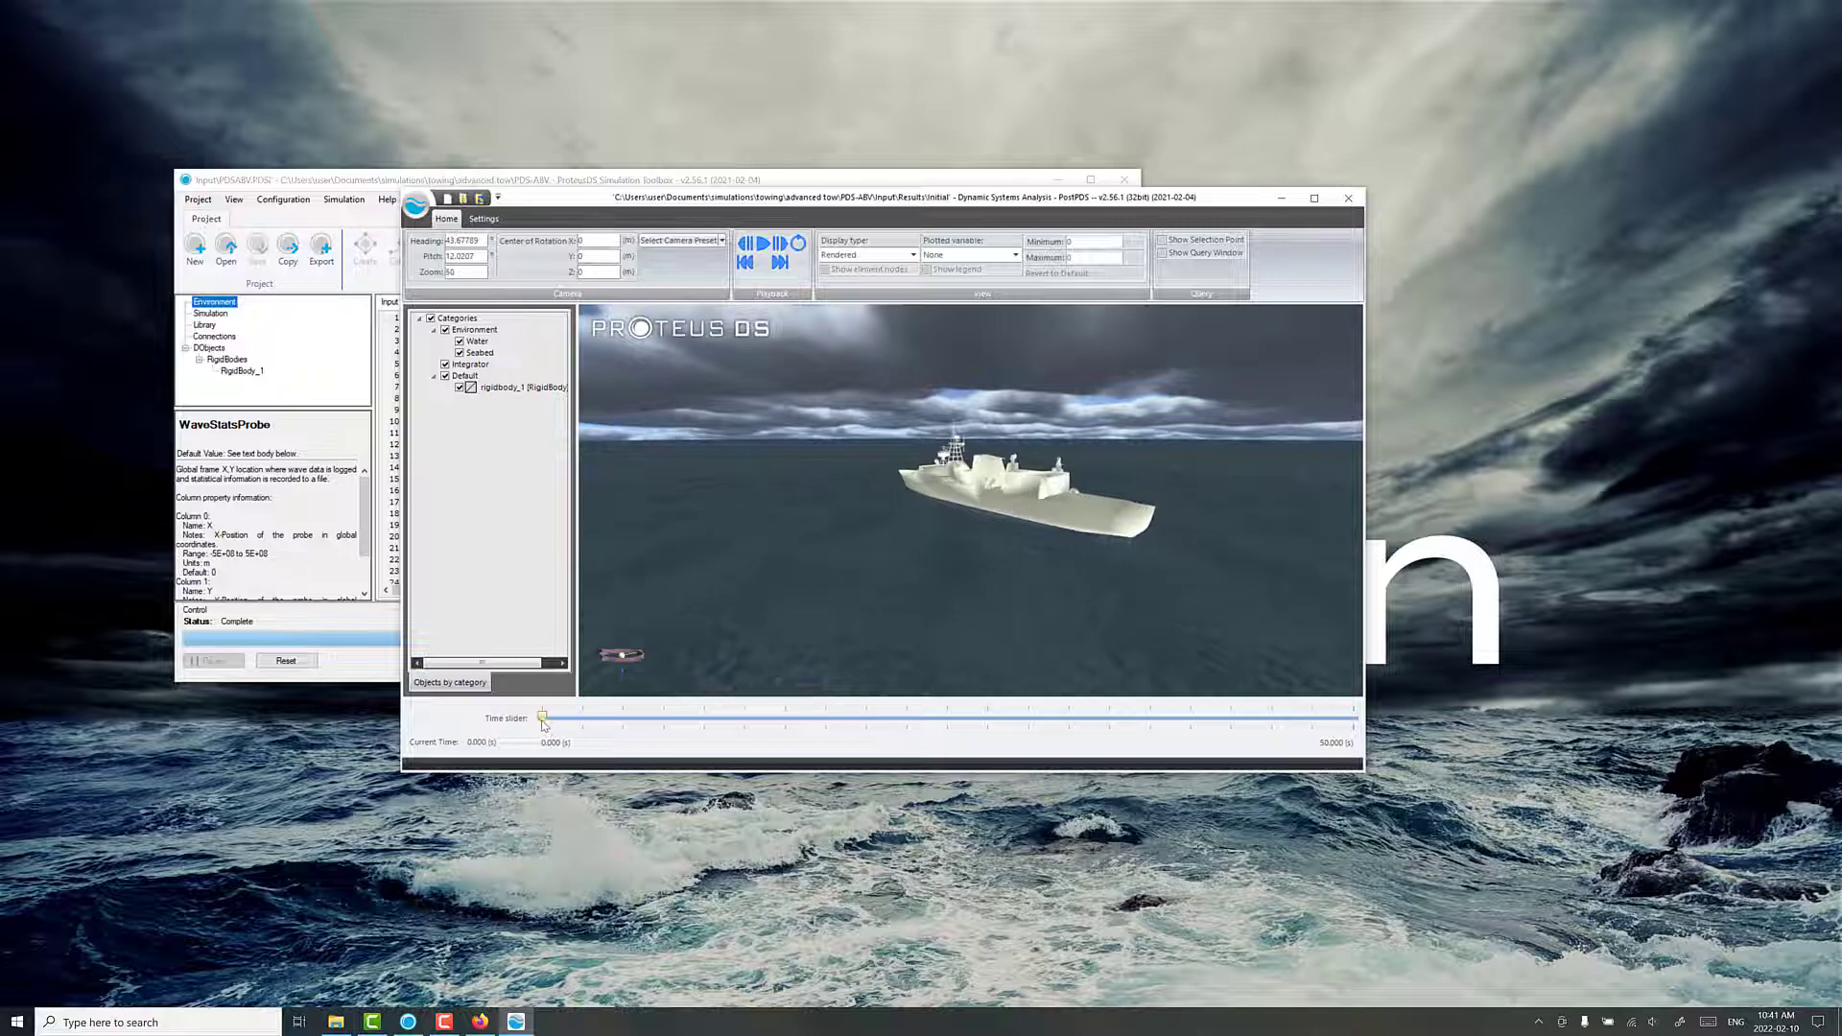
left_click_drag(542, 717, 1336, 710)
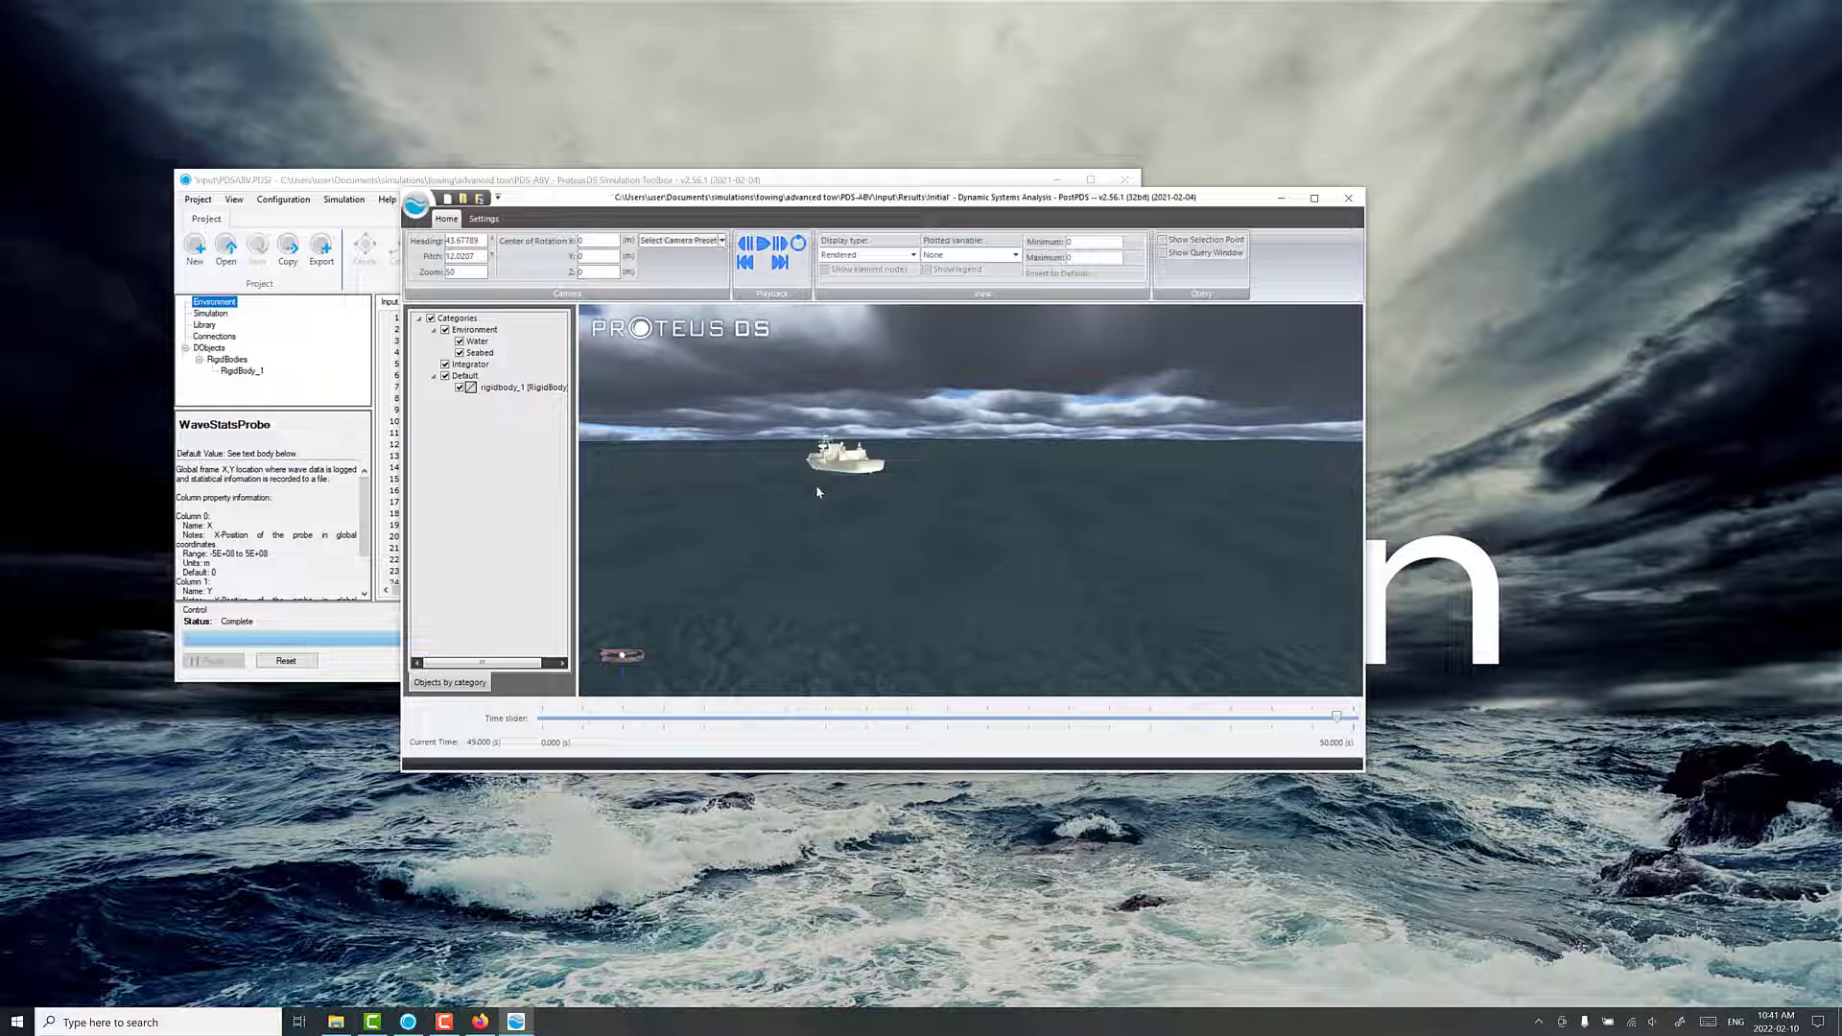
left_click(1348, 199)
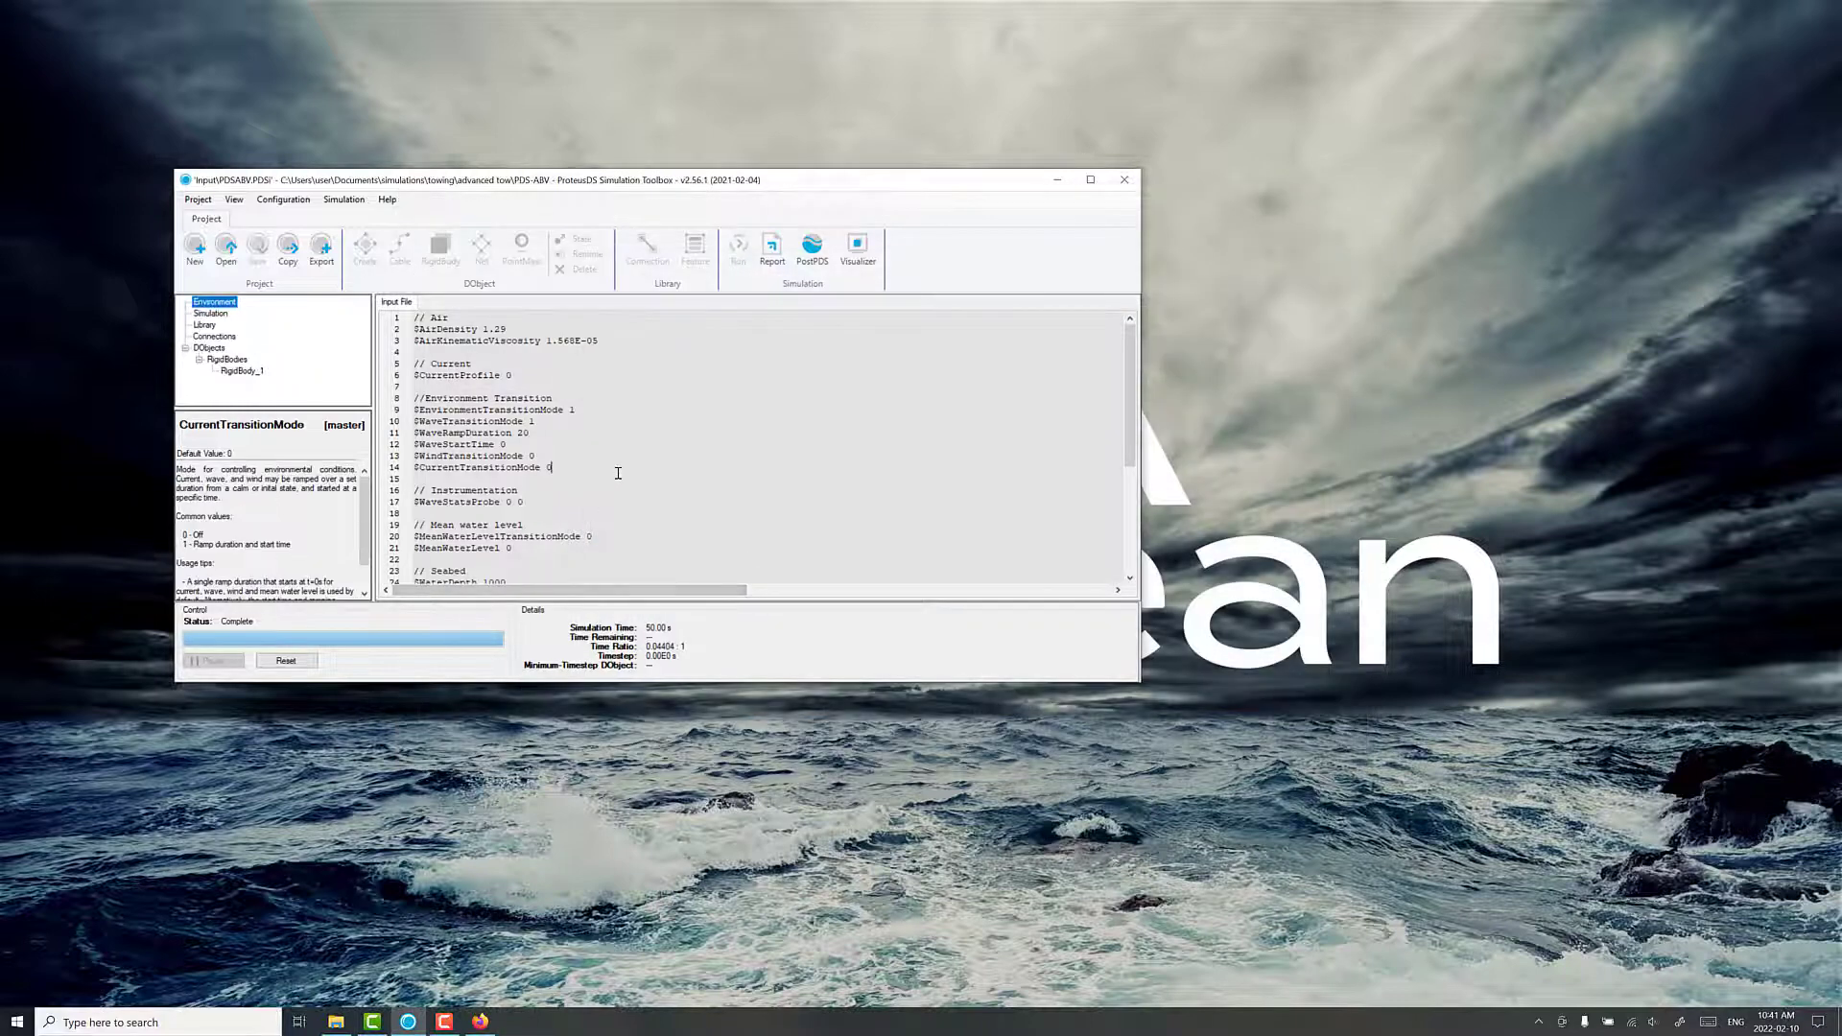
left_click(1124, 179)
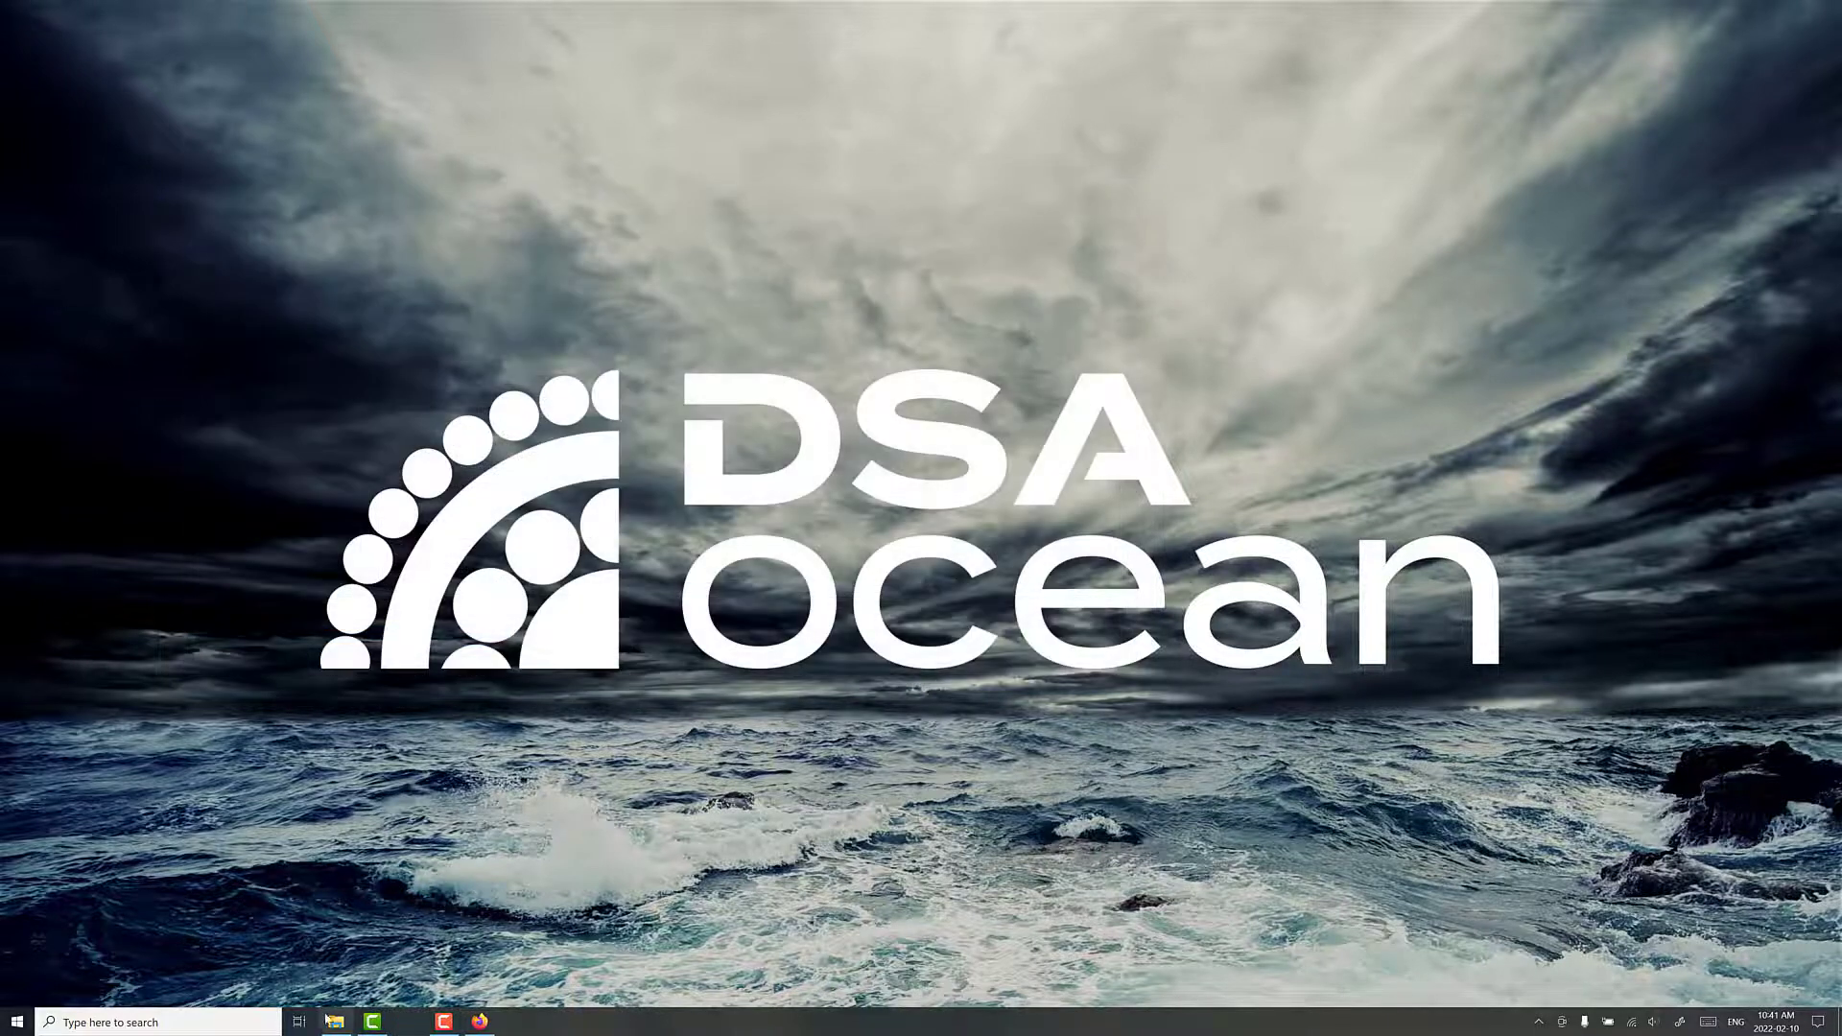
- Copy all project files except the Results folder from the PDS-ABV Input folder into the advanced tow folder
left_click(335, 1021)
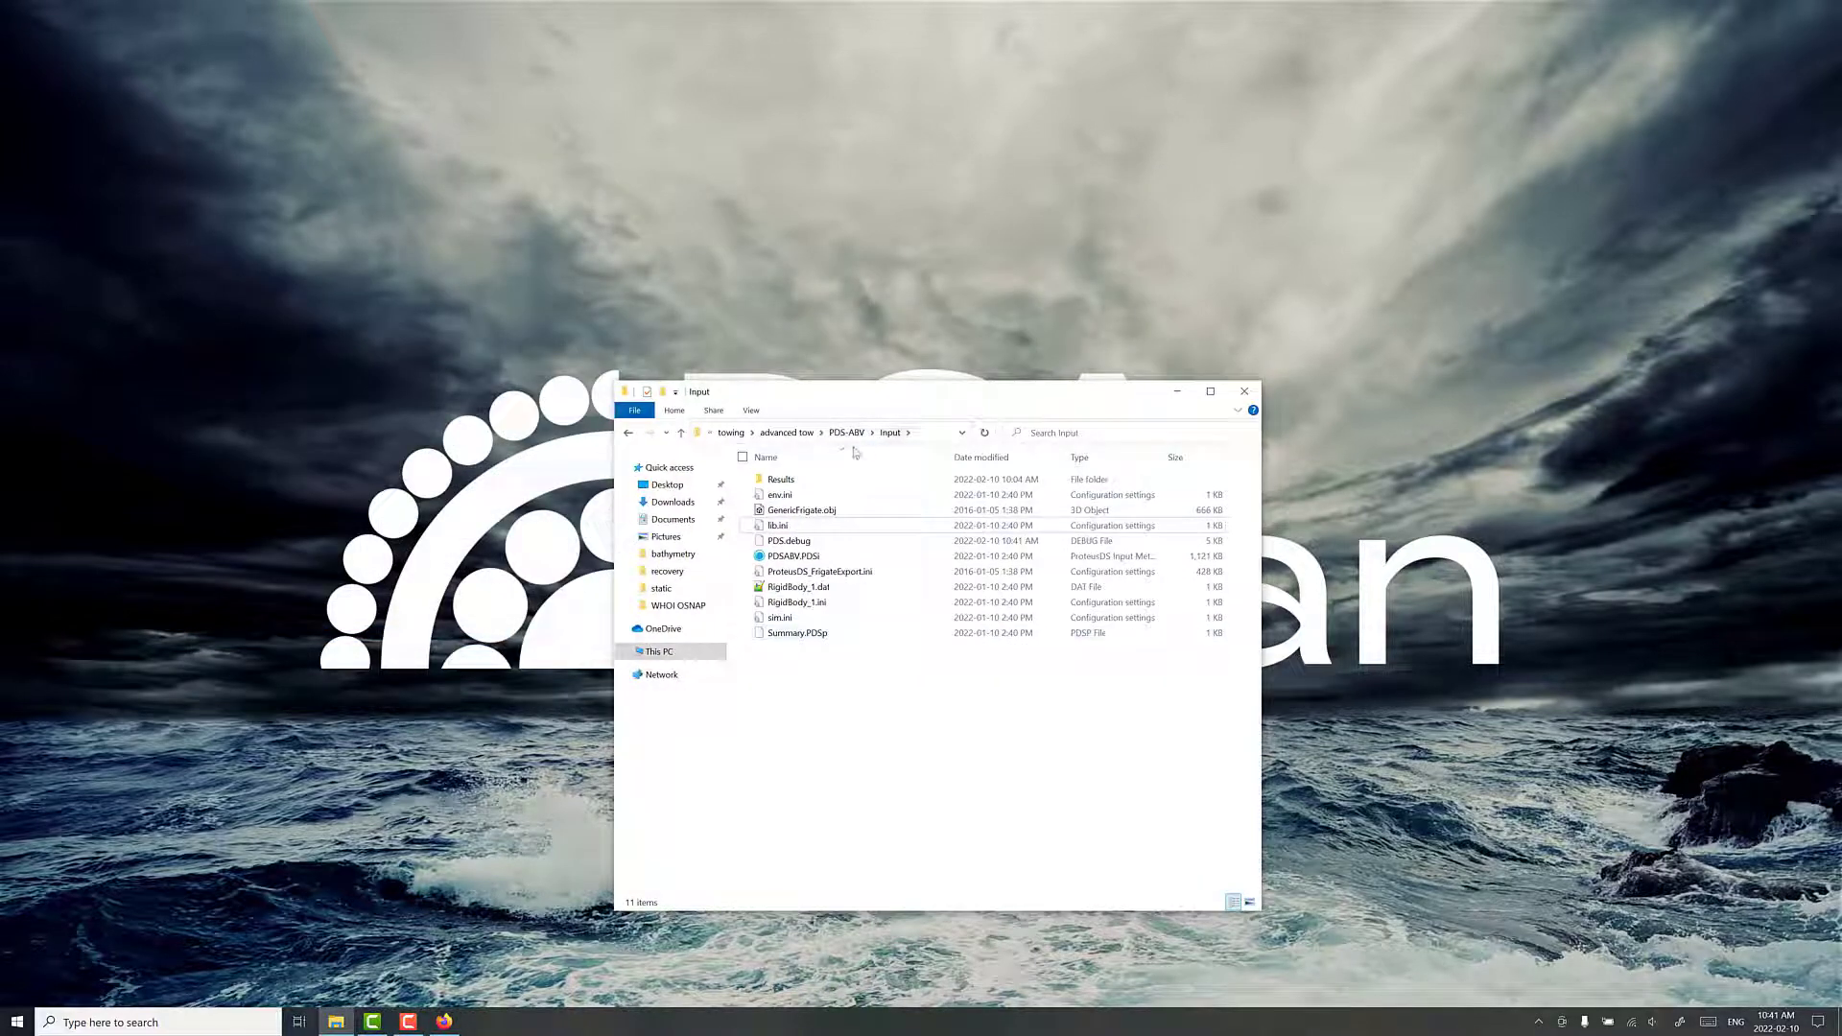
left_click(779, 495)
left_click(796, 633, "shift")
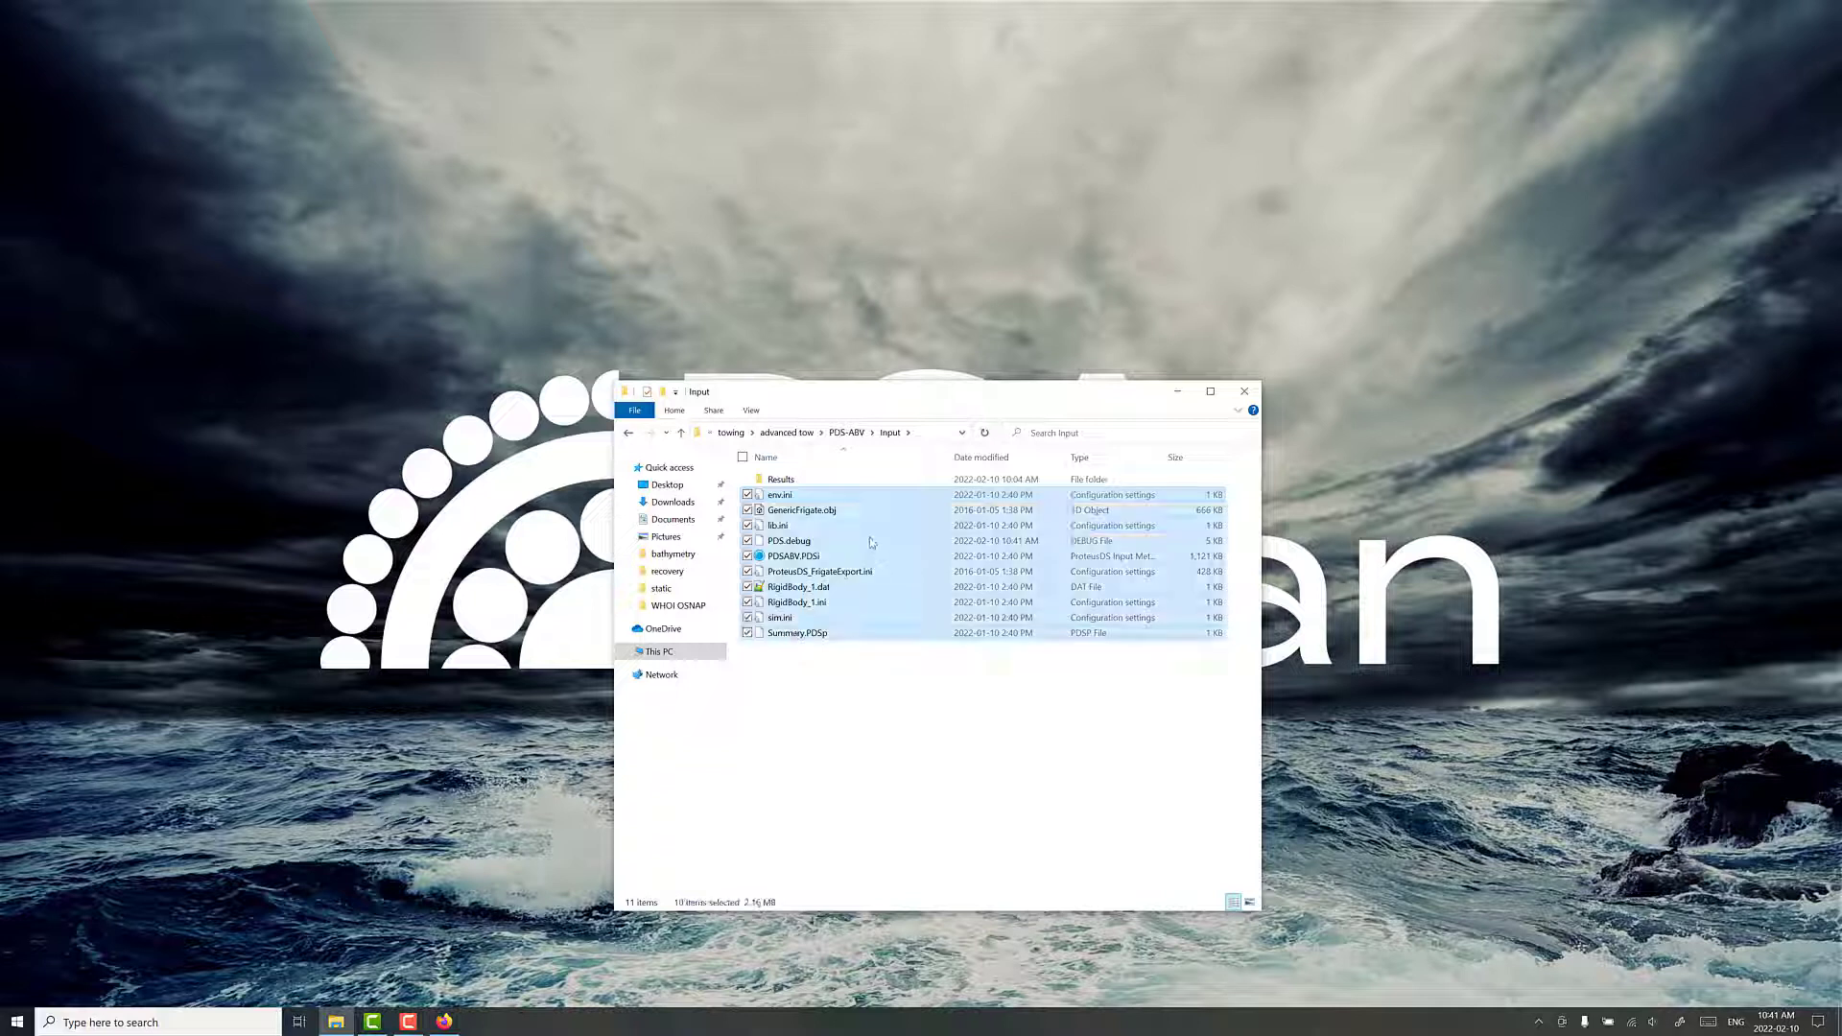
left_click(794, 433)
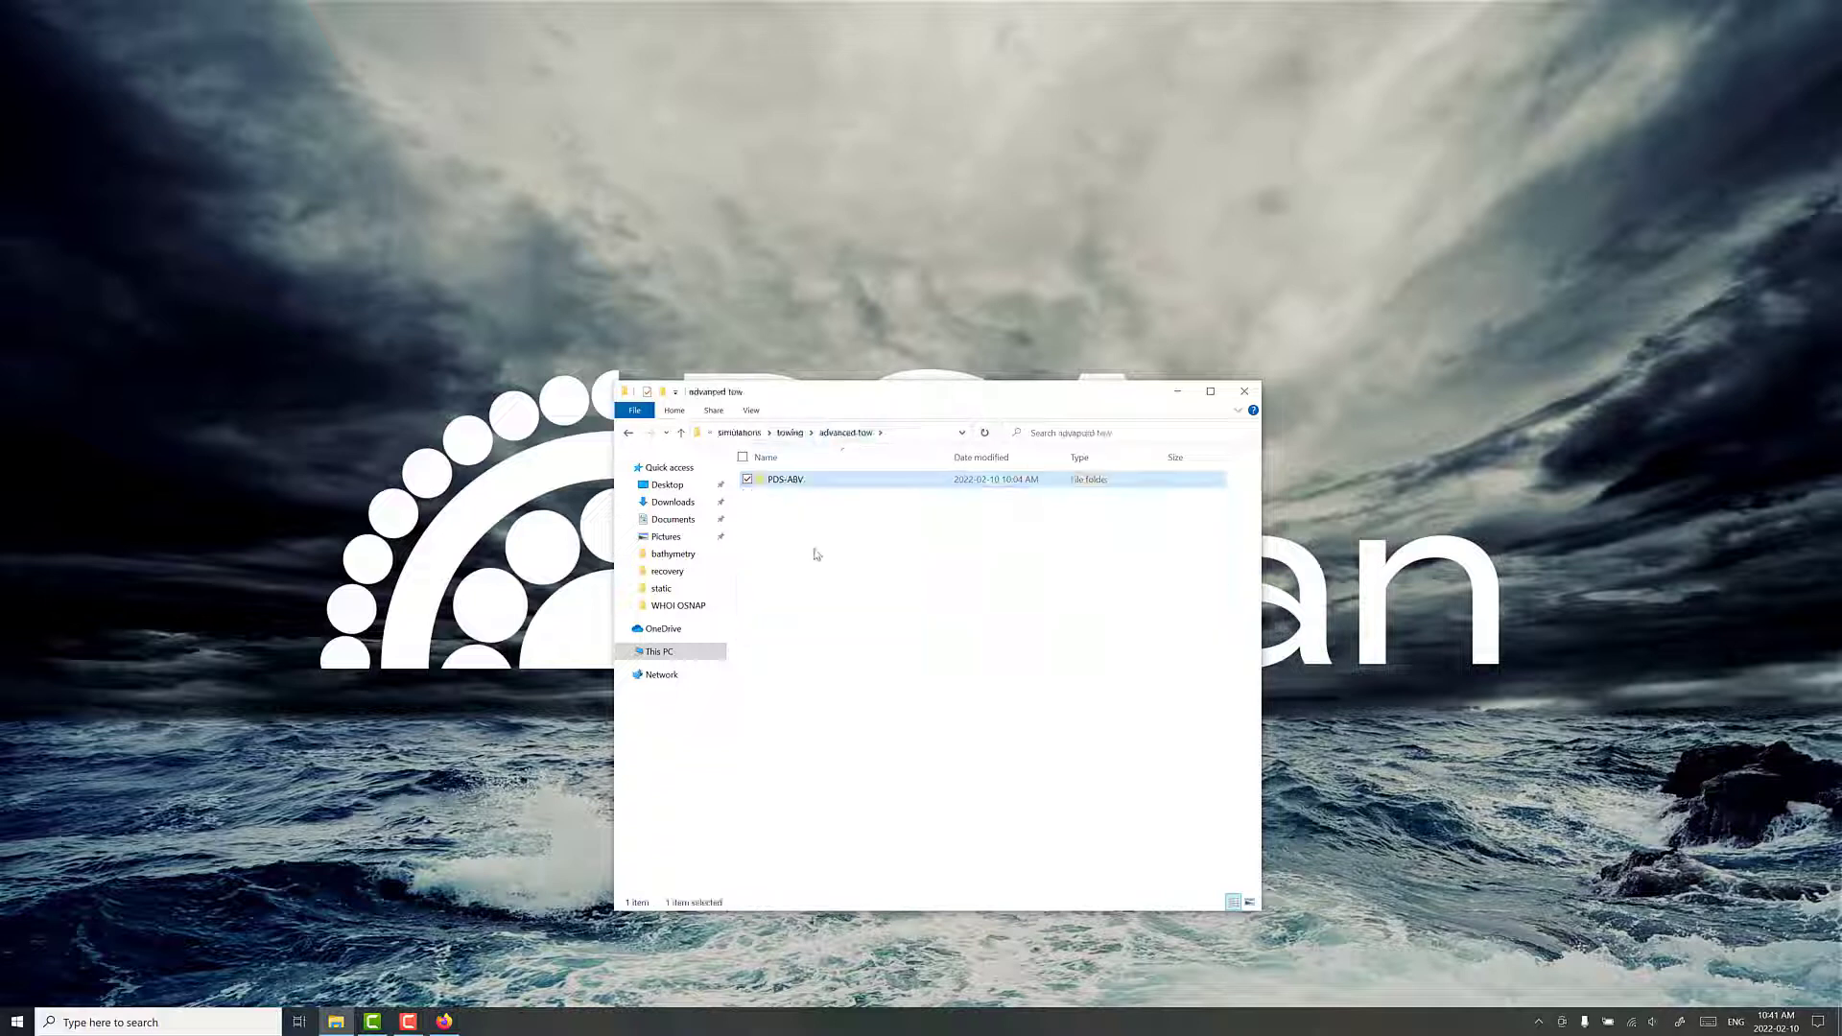
key("ctrl+v")
left_click(809, 716)
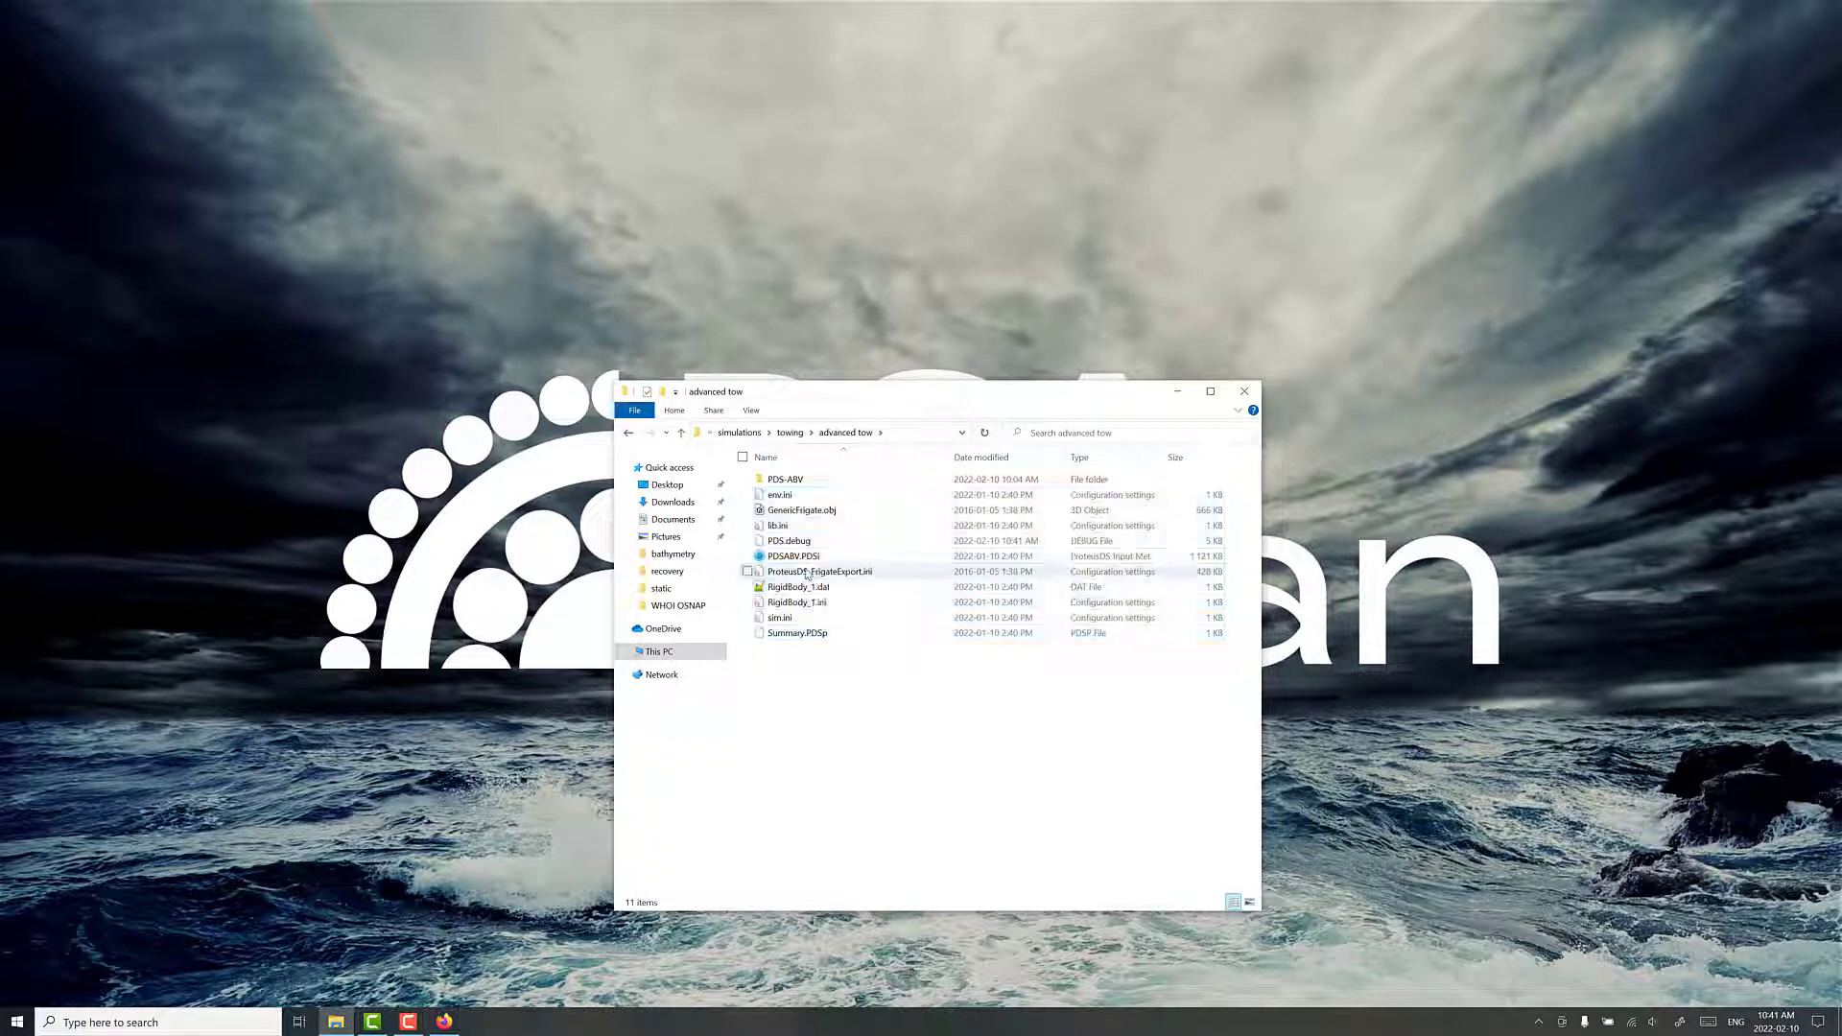
- Open the copied PDSABV.PDSI in ProteusDS Simulation Toolbox and display the frigate in the Visualizer beside the project window
left_click(807, 557)
double_click(807, 556)
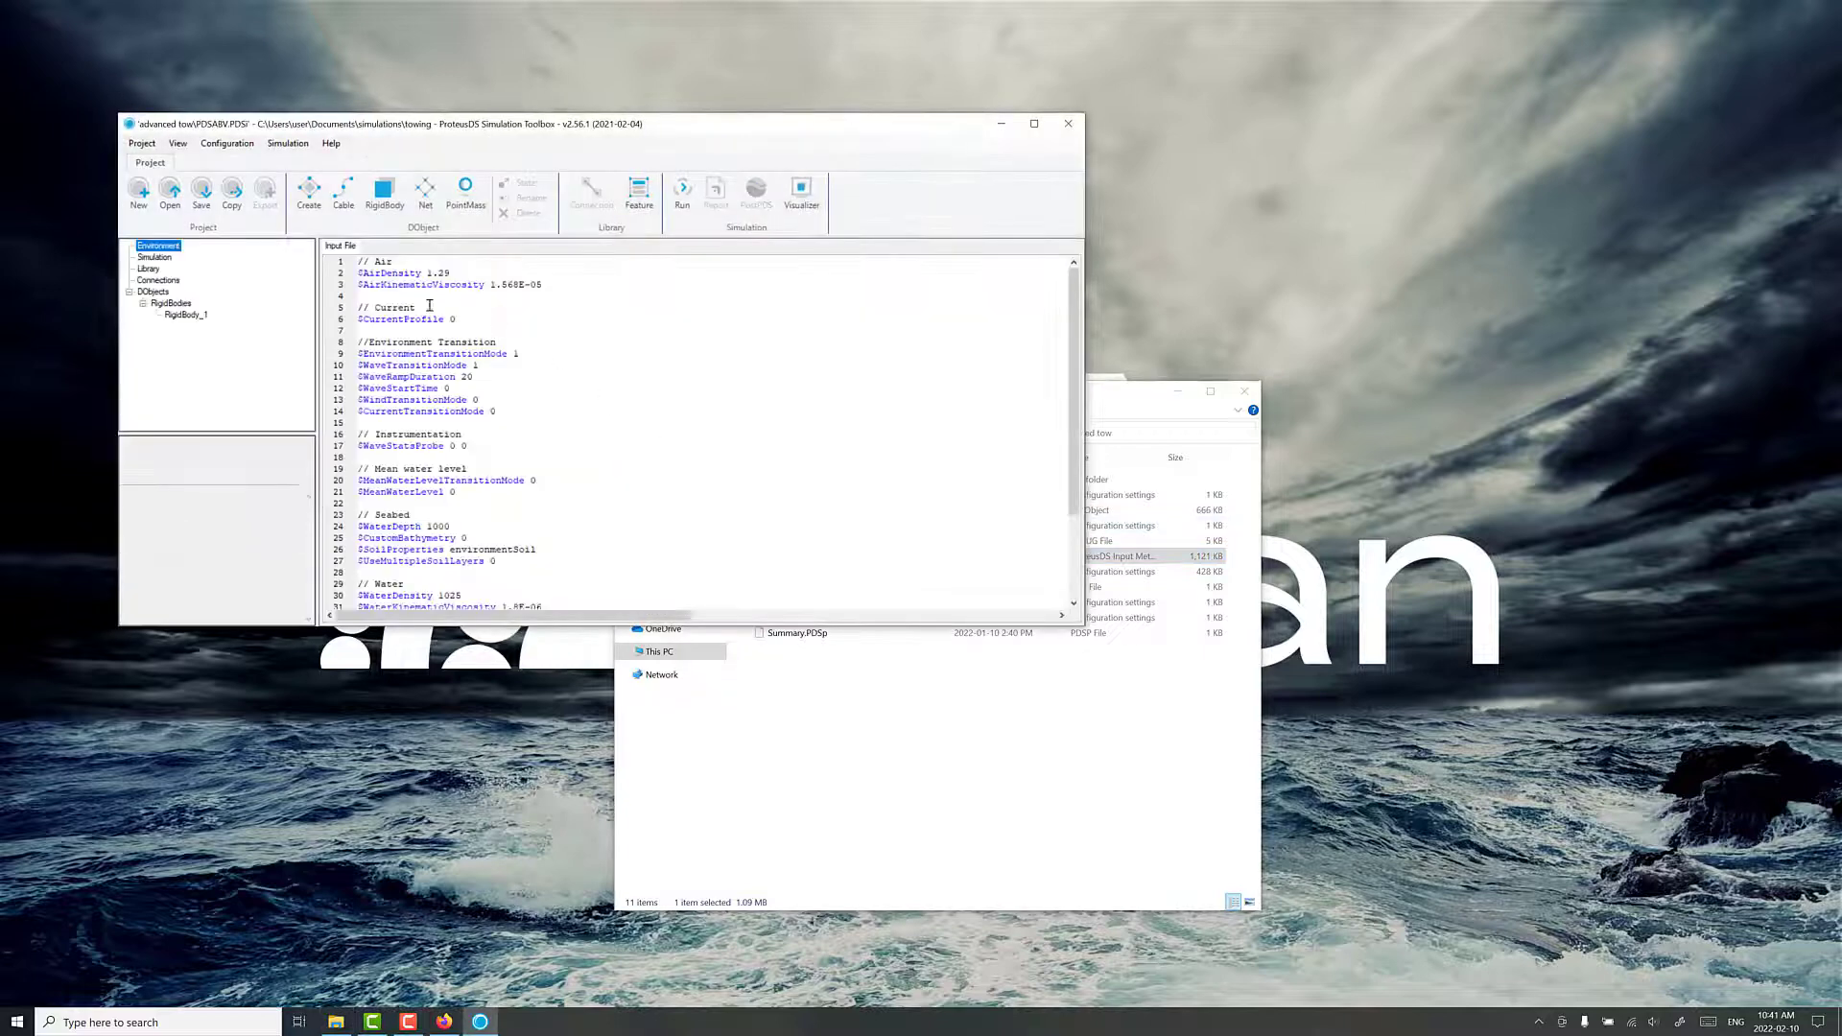
left_click(801, 191)
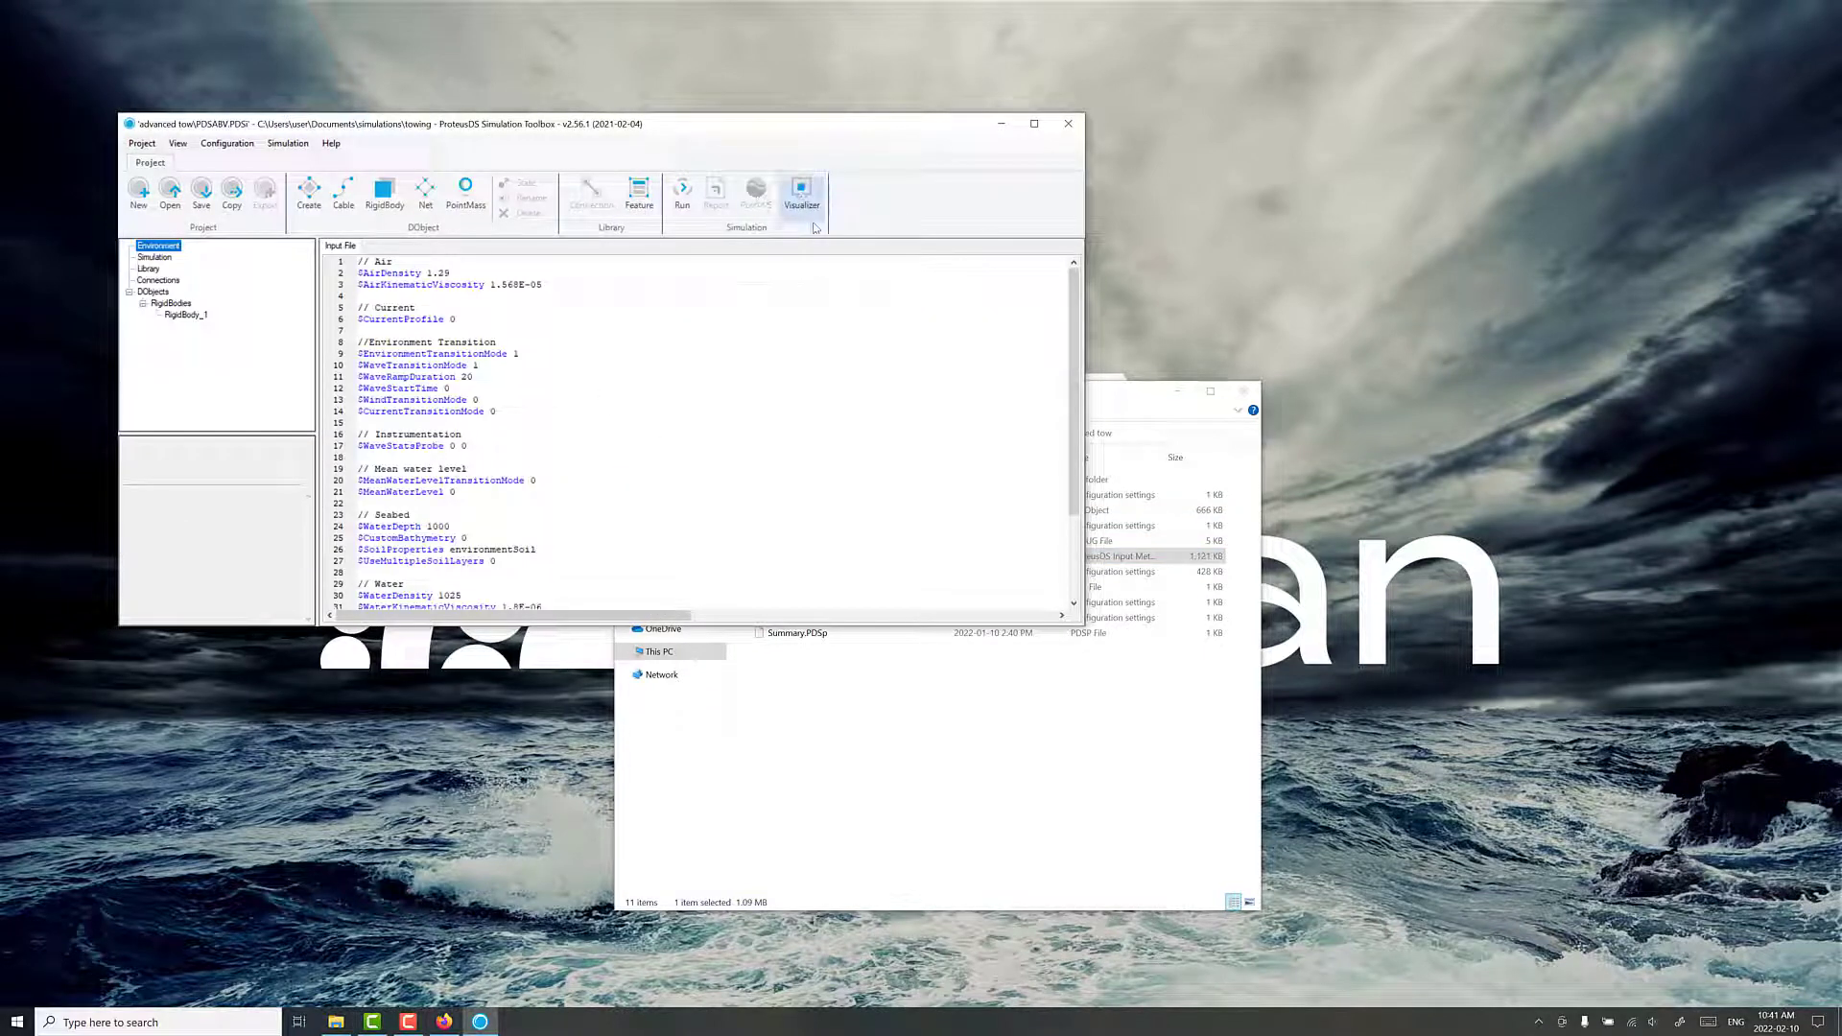
left_click_drag(544, 139, 1519, 220)
left_click_drag(1414, 388, 1458, 358)
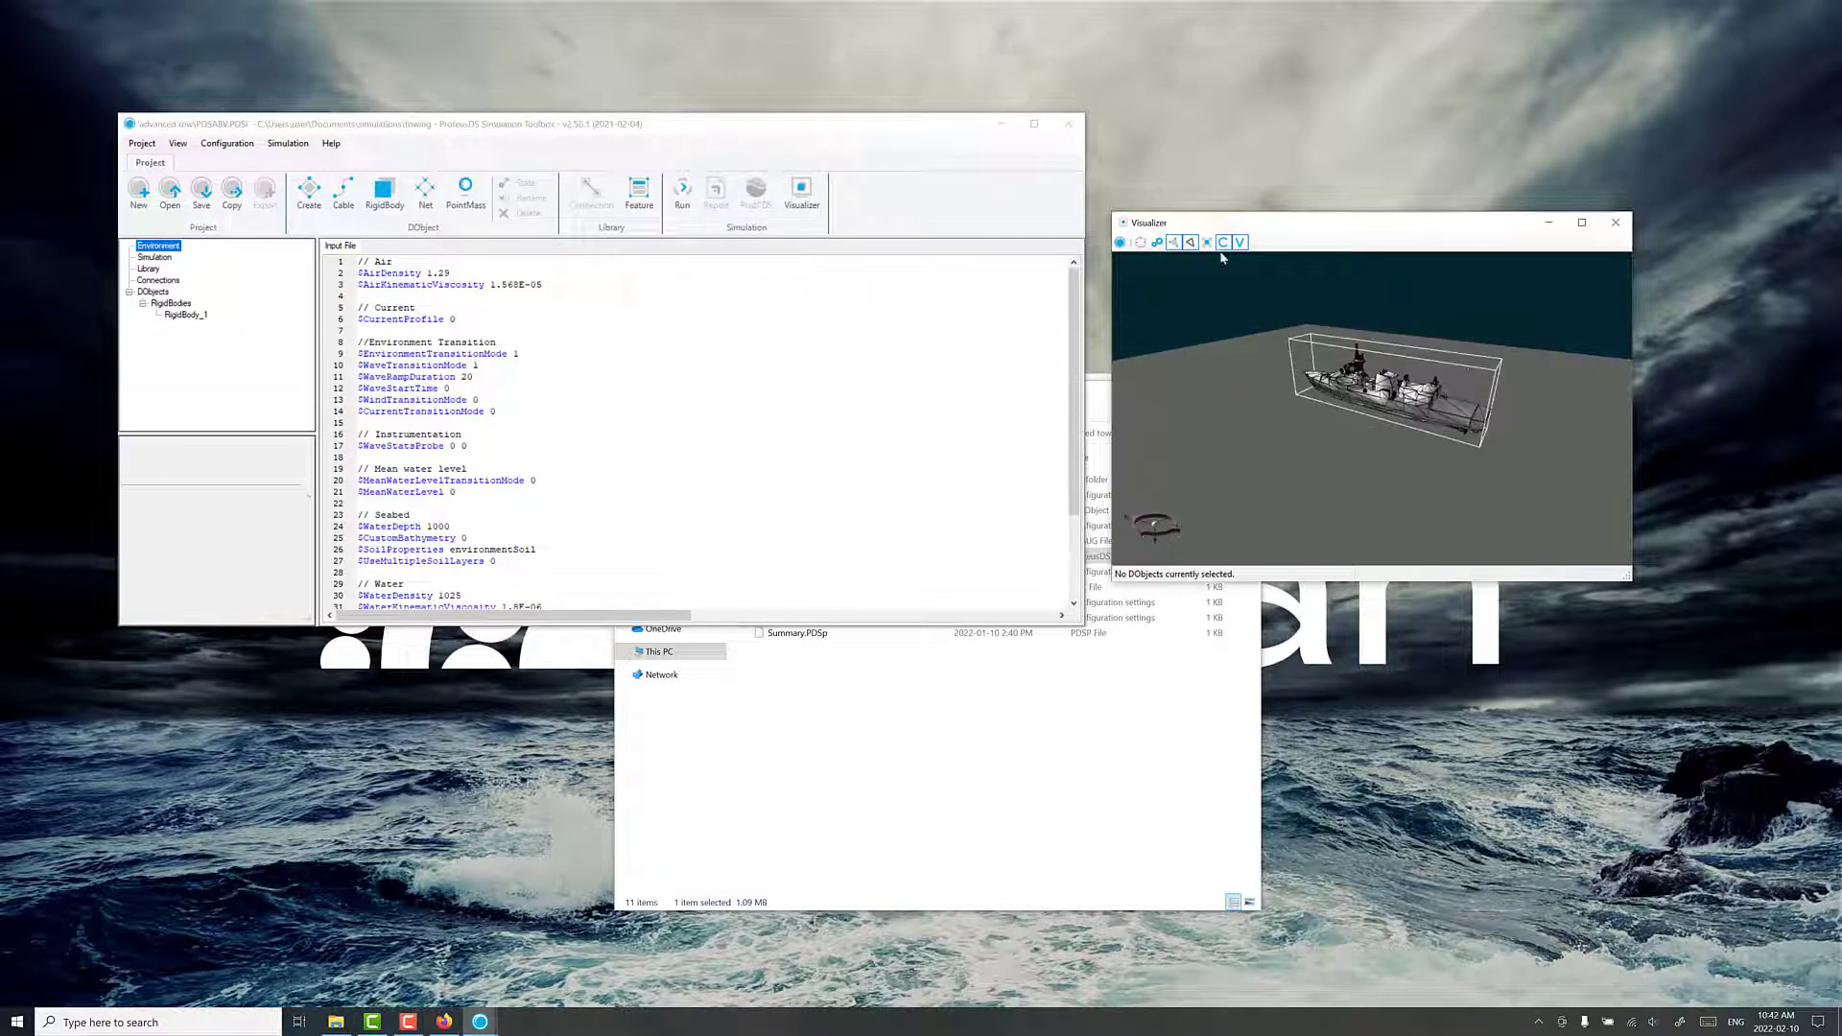
- Turn on the water surface display in the Visualizer settings and reposition the view of the frigate
left_click(1158, 243)
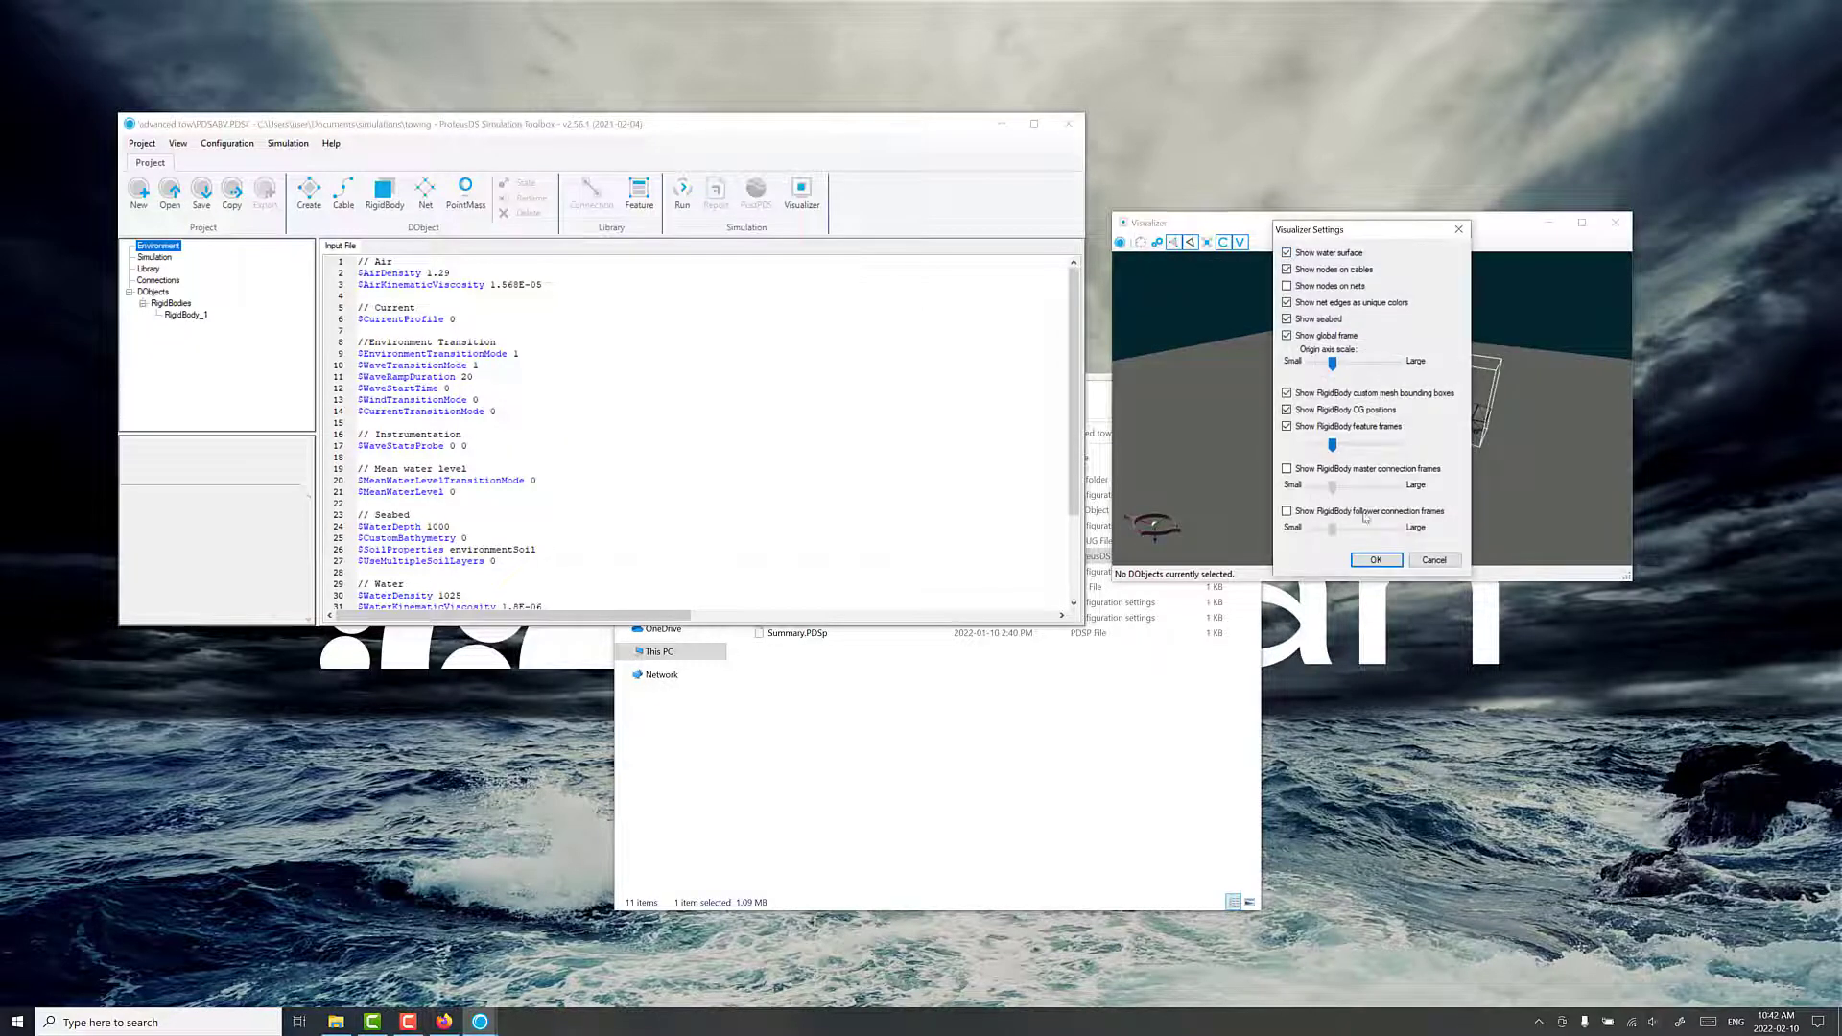
left_click(1376, 559)
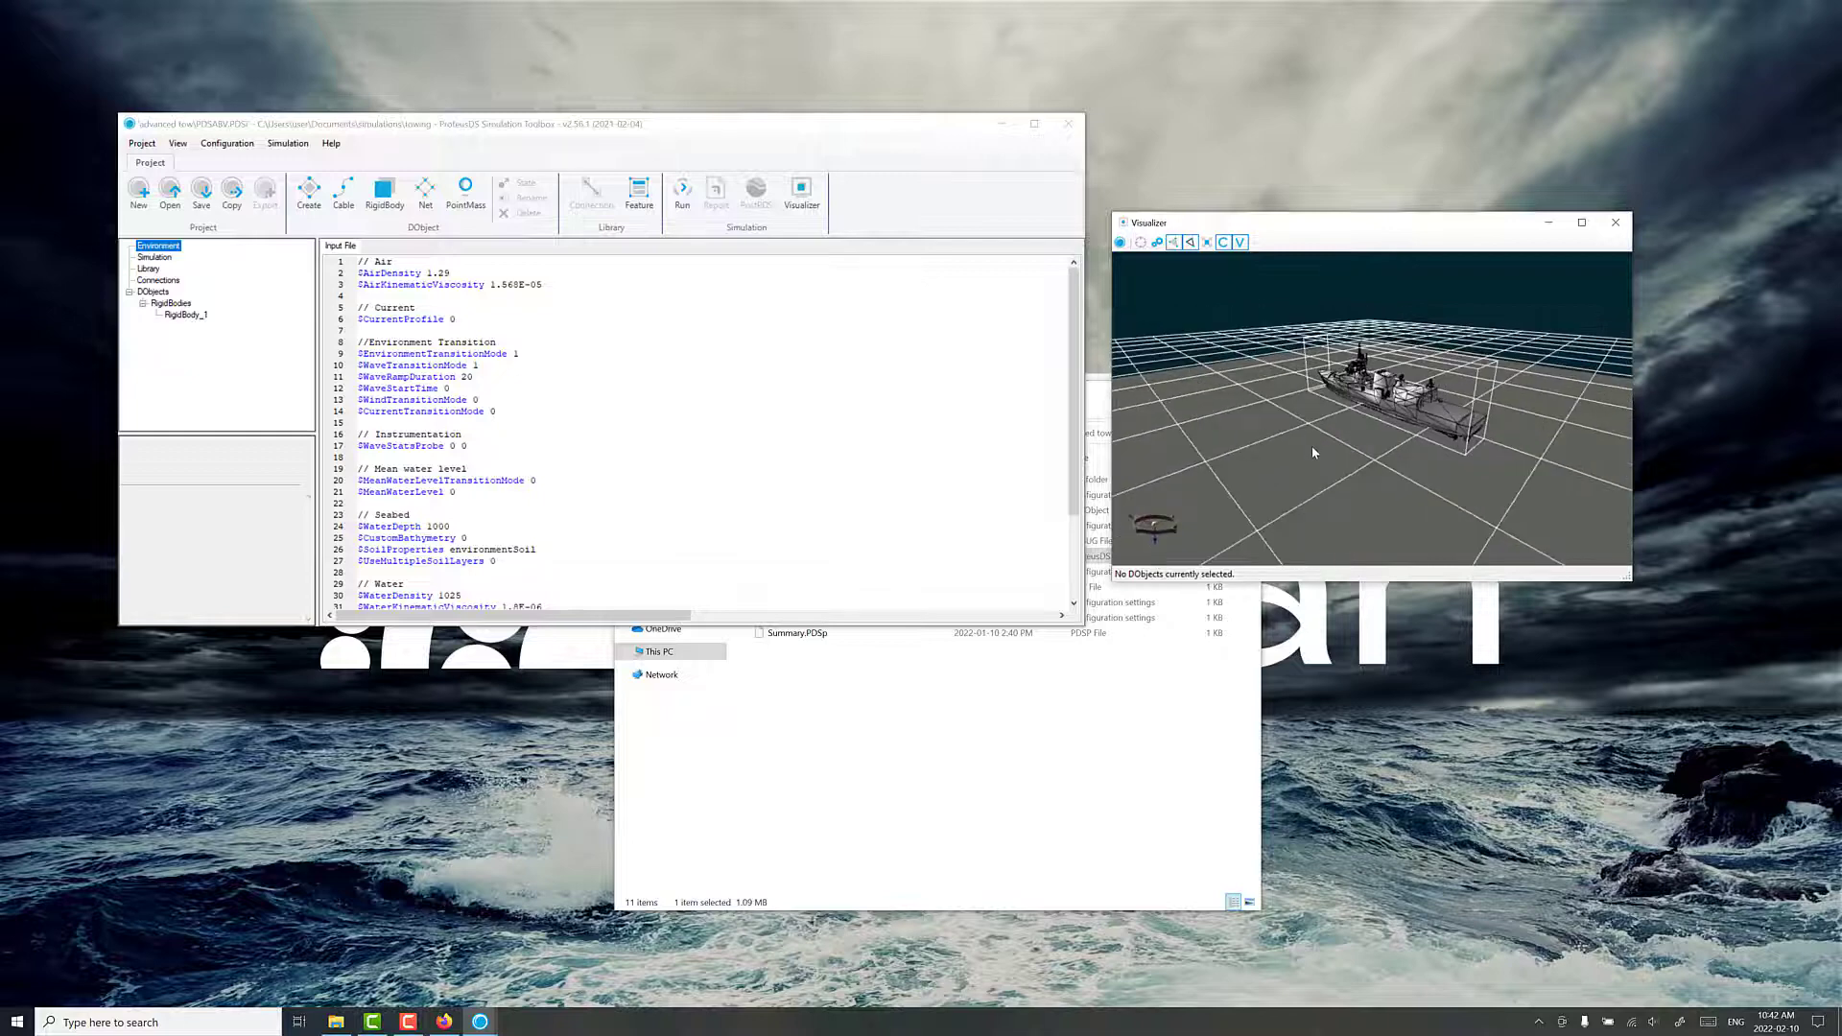
left_click_drag(1313, 452, 1199, 432)
- Create a new Cable DObject named towline and check its CableSegmentMode property
left_click(572, 342)
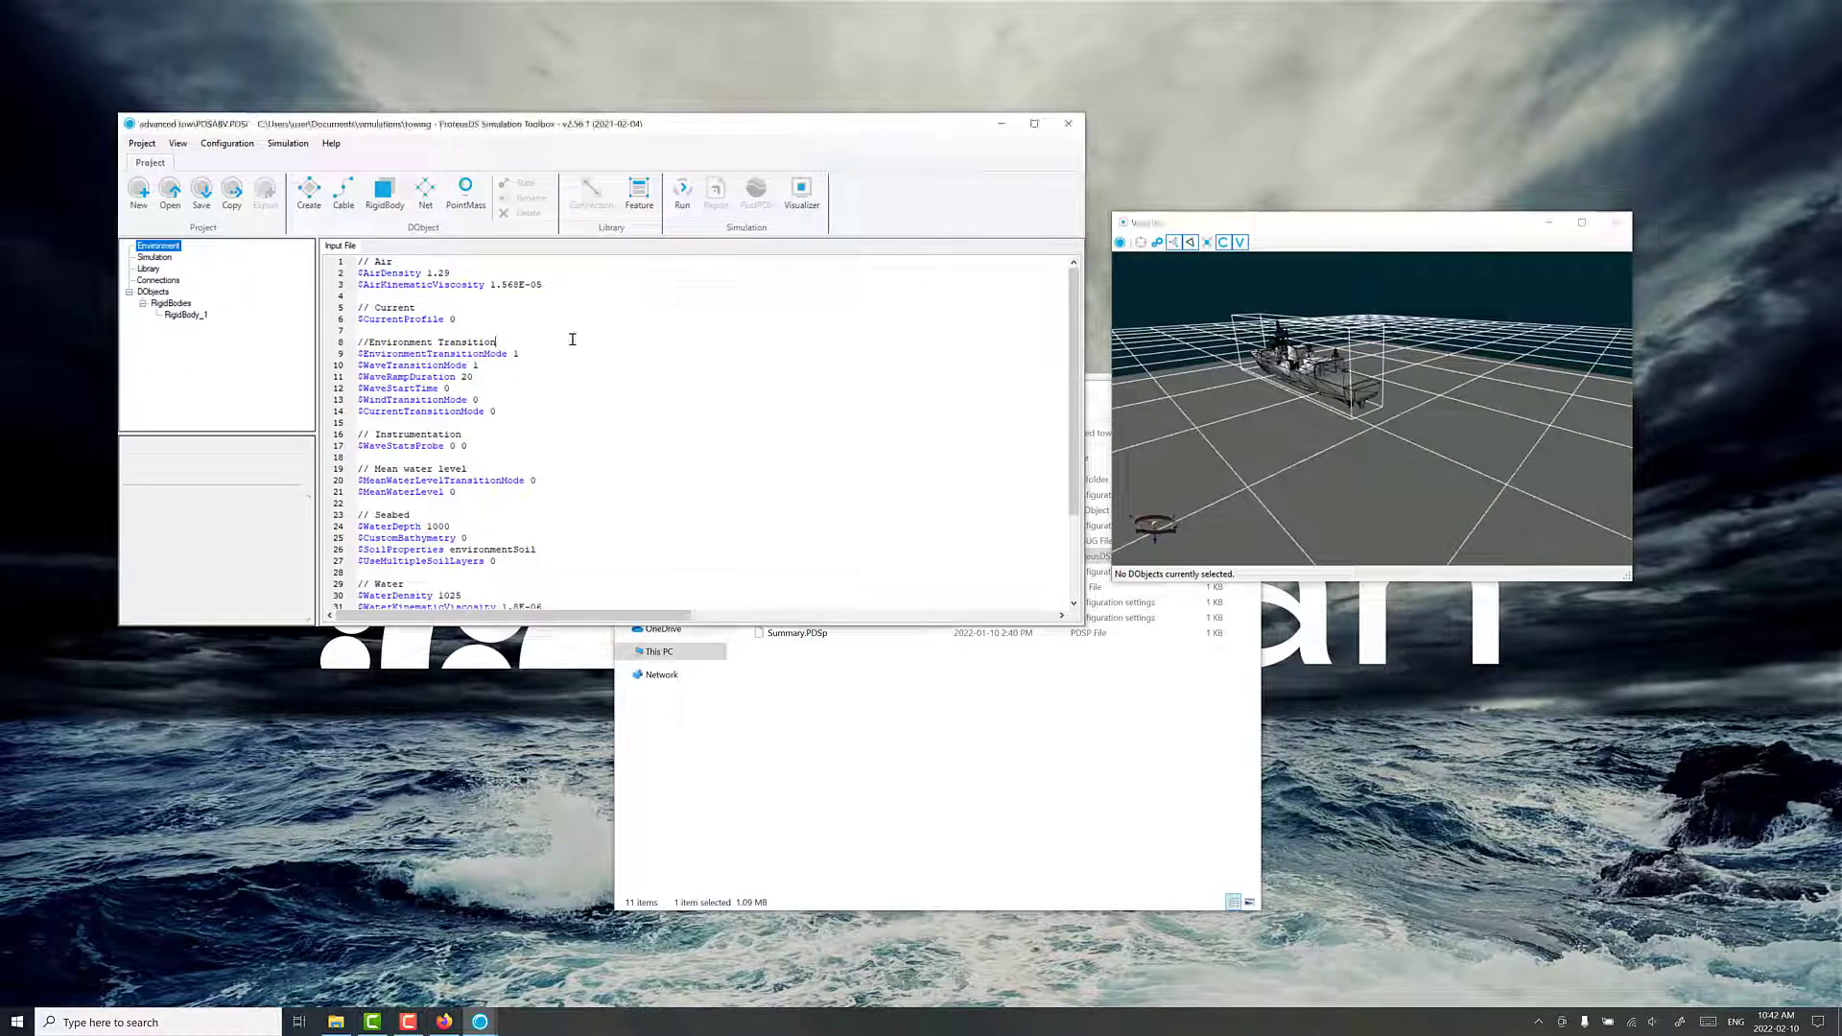
left_click(186, 314)
left_click(344, 192)
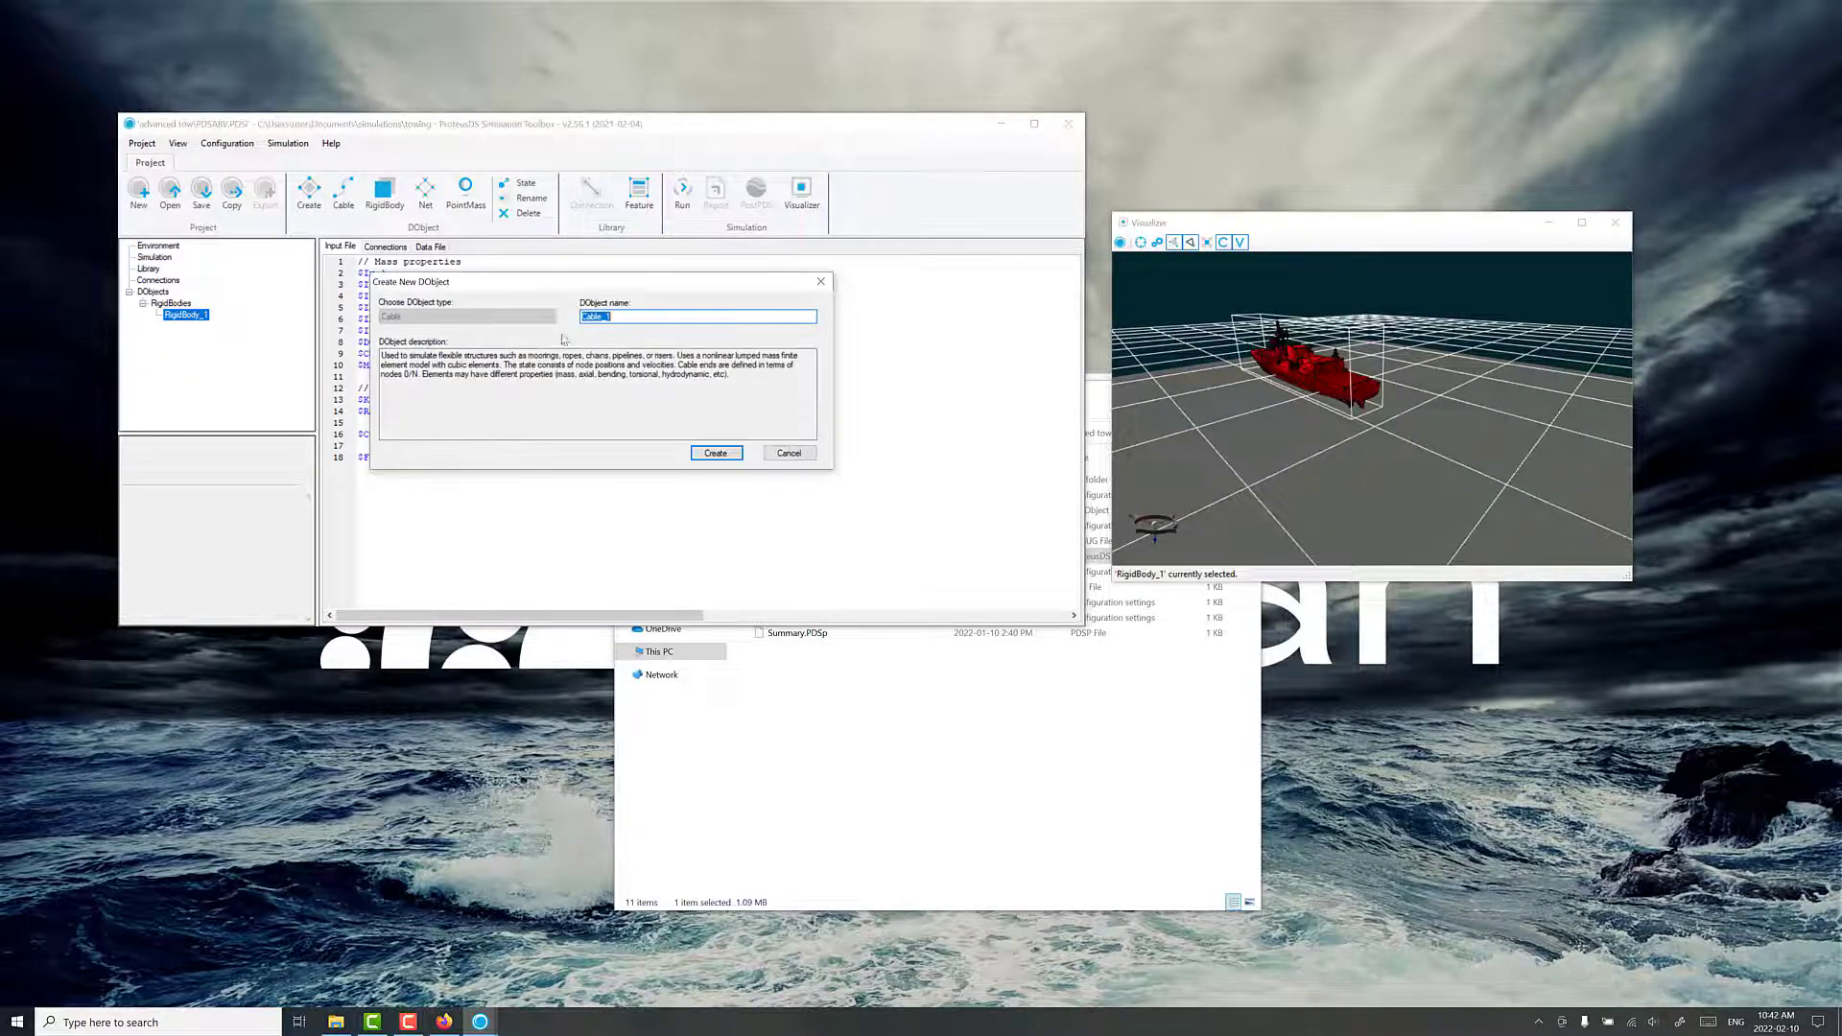
type("towline")
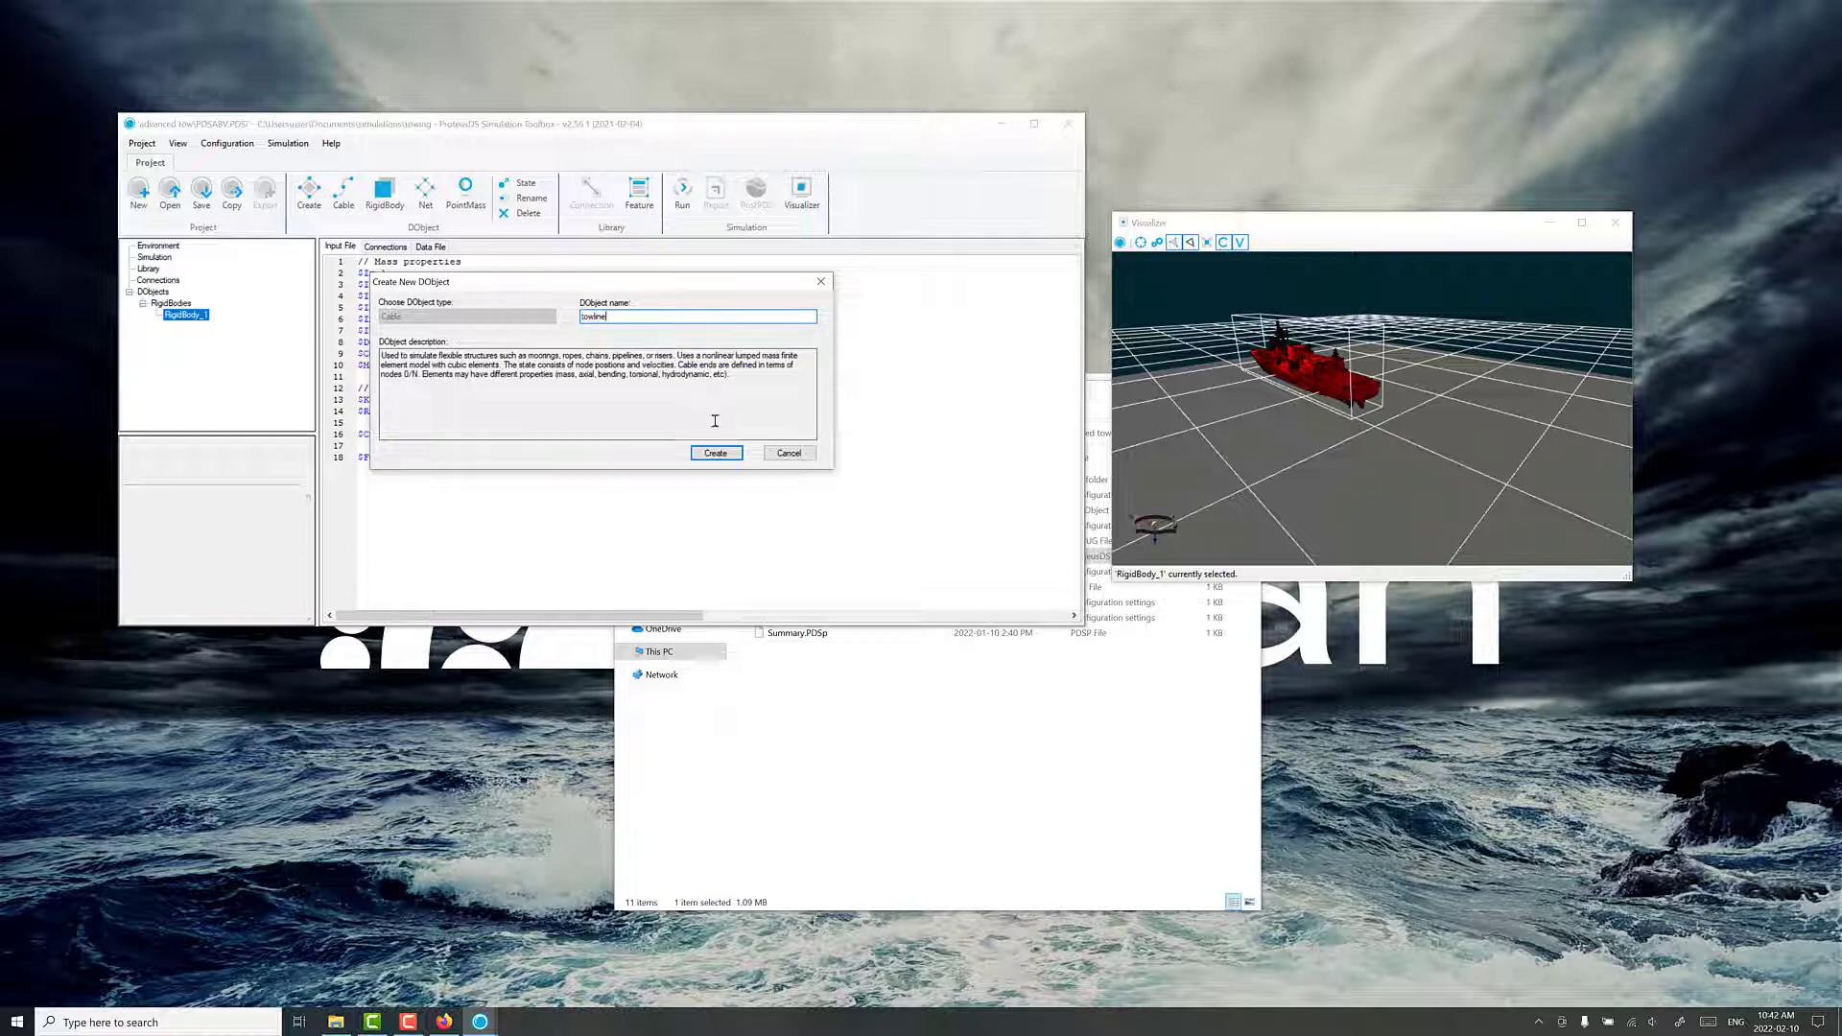
left_click(715, 453)
left_click(486, 355)
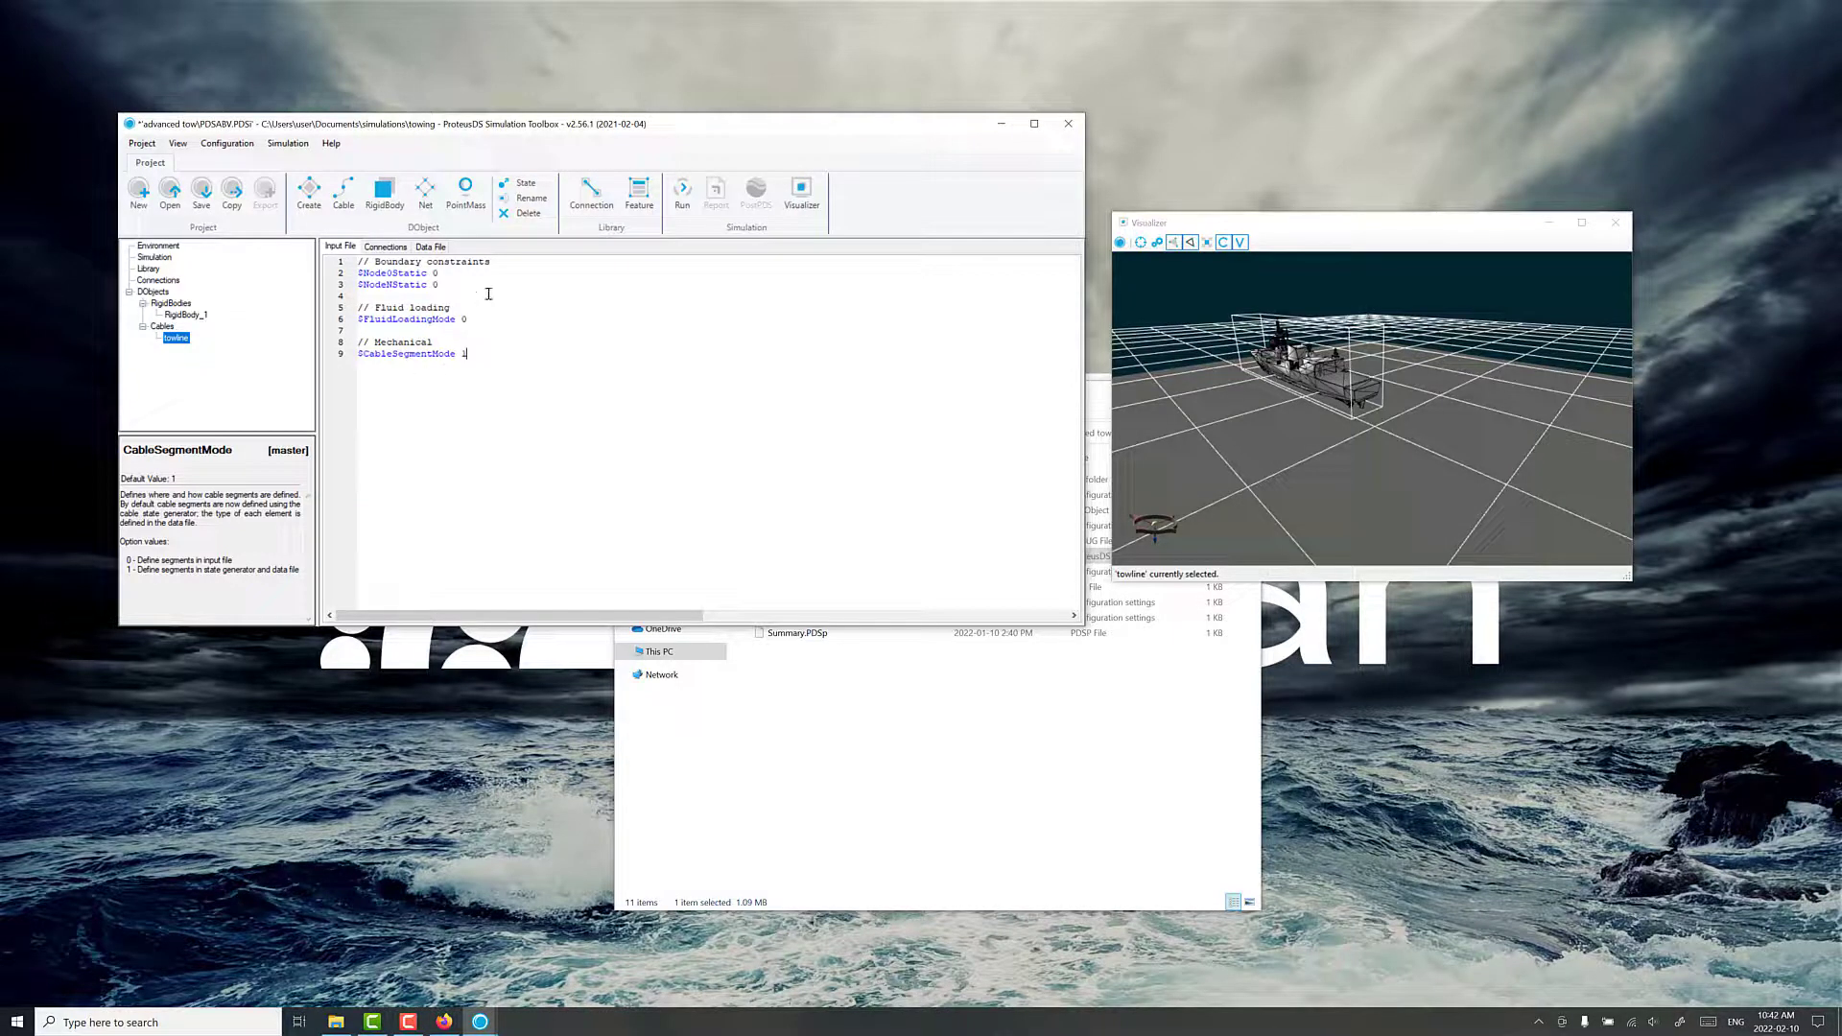
- Add a DCableSegment feature named towlineProperties to the library
left_click(149, 269)
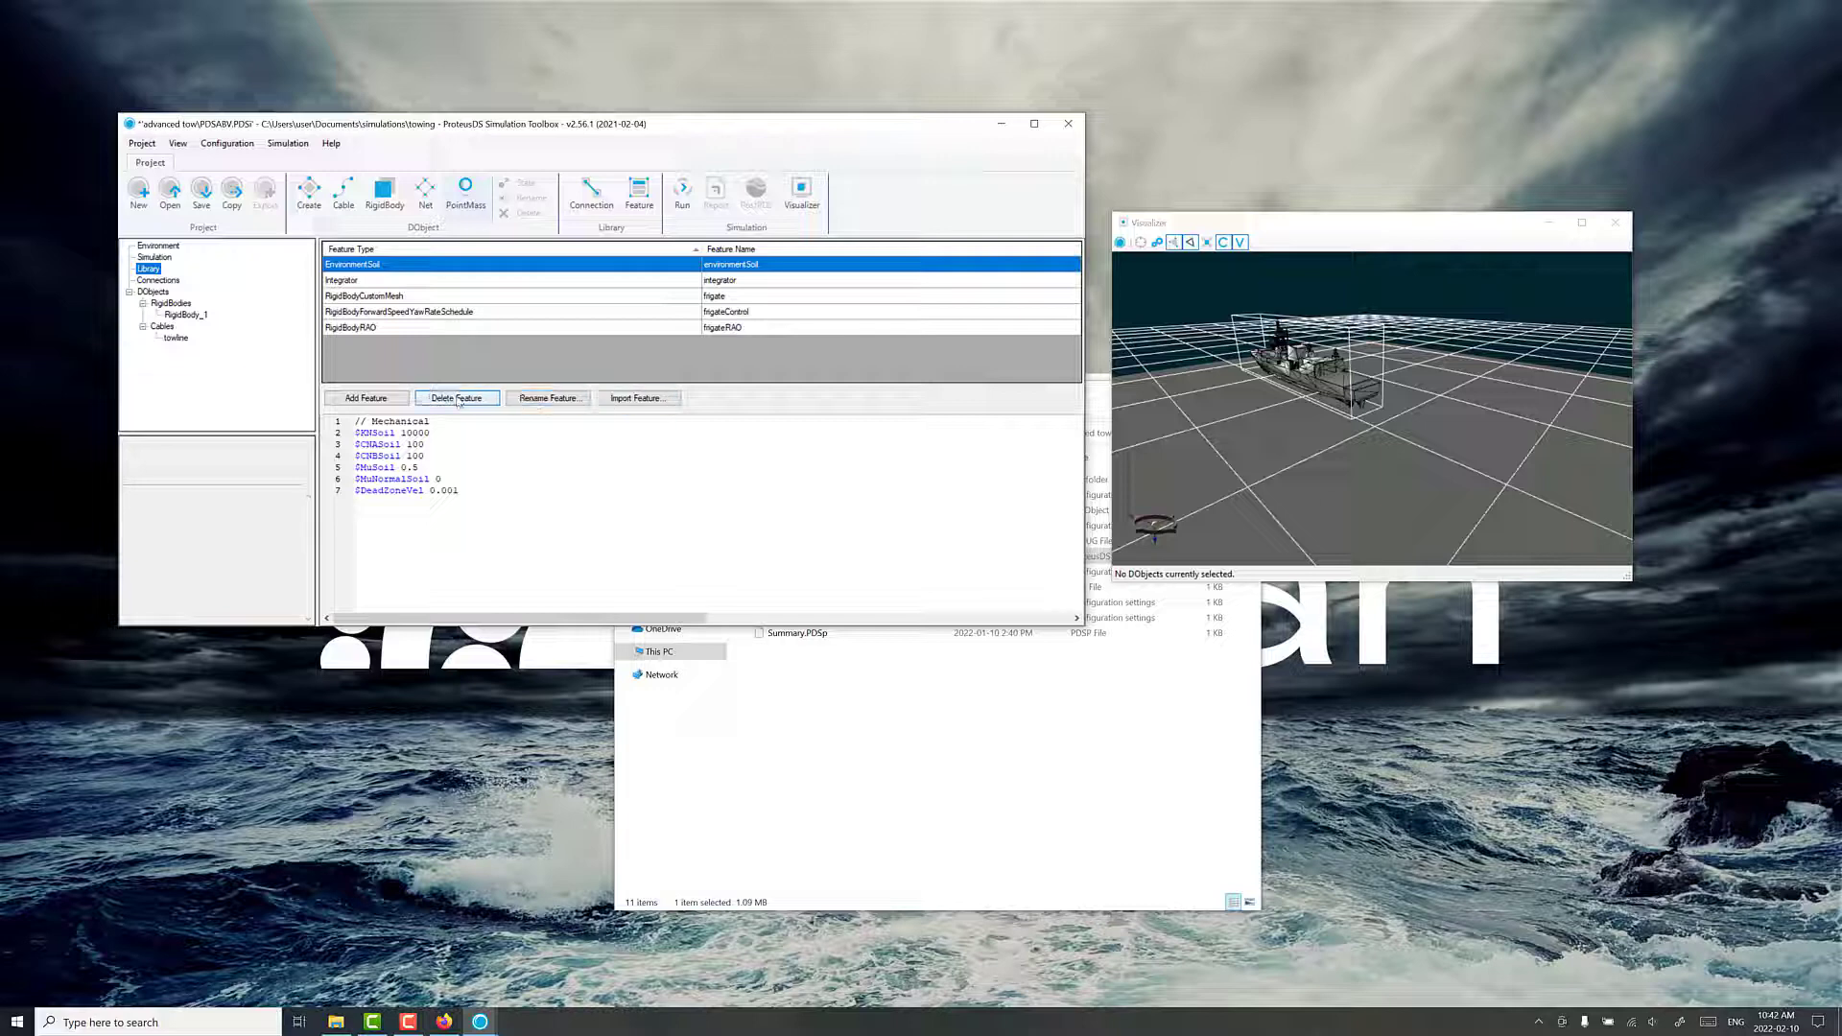
left_click(382, 400)
left_click(533, 318)
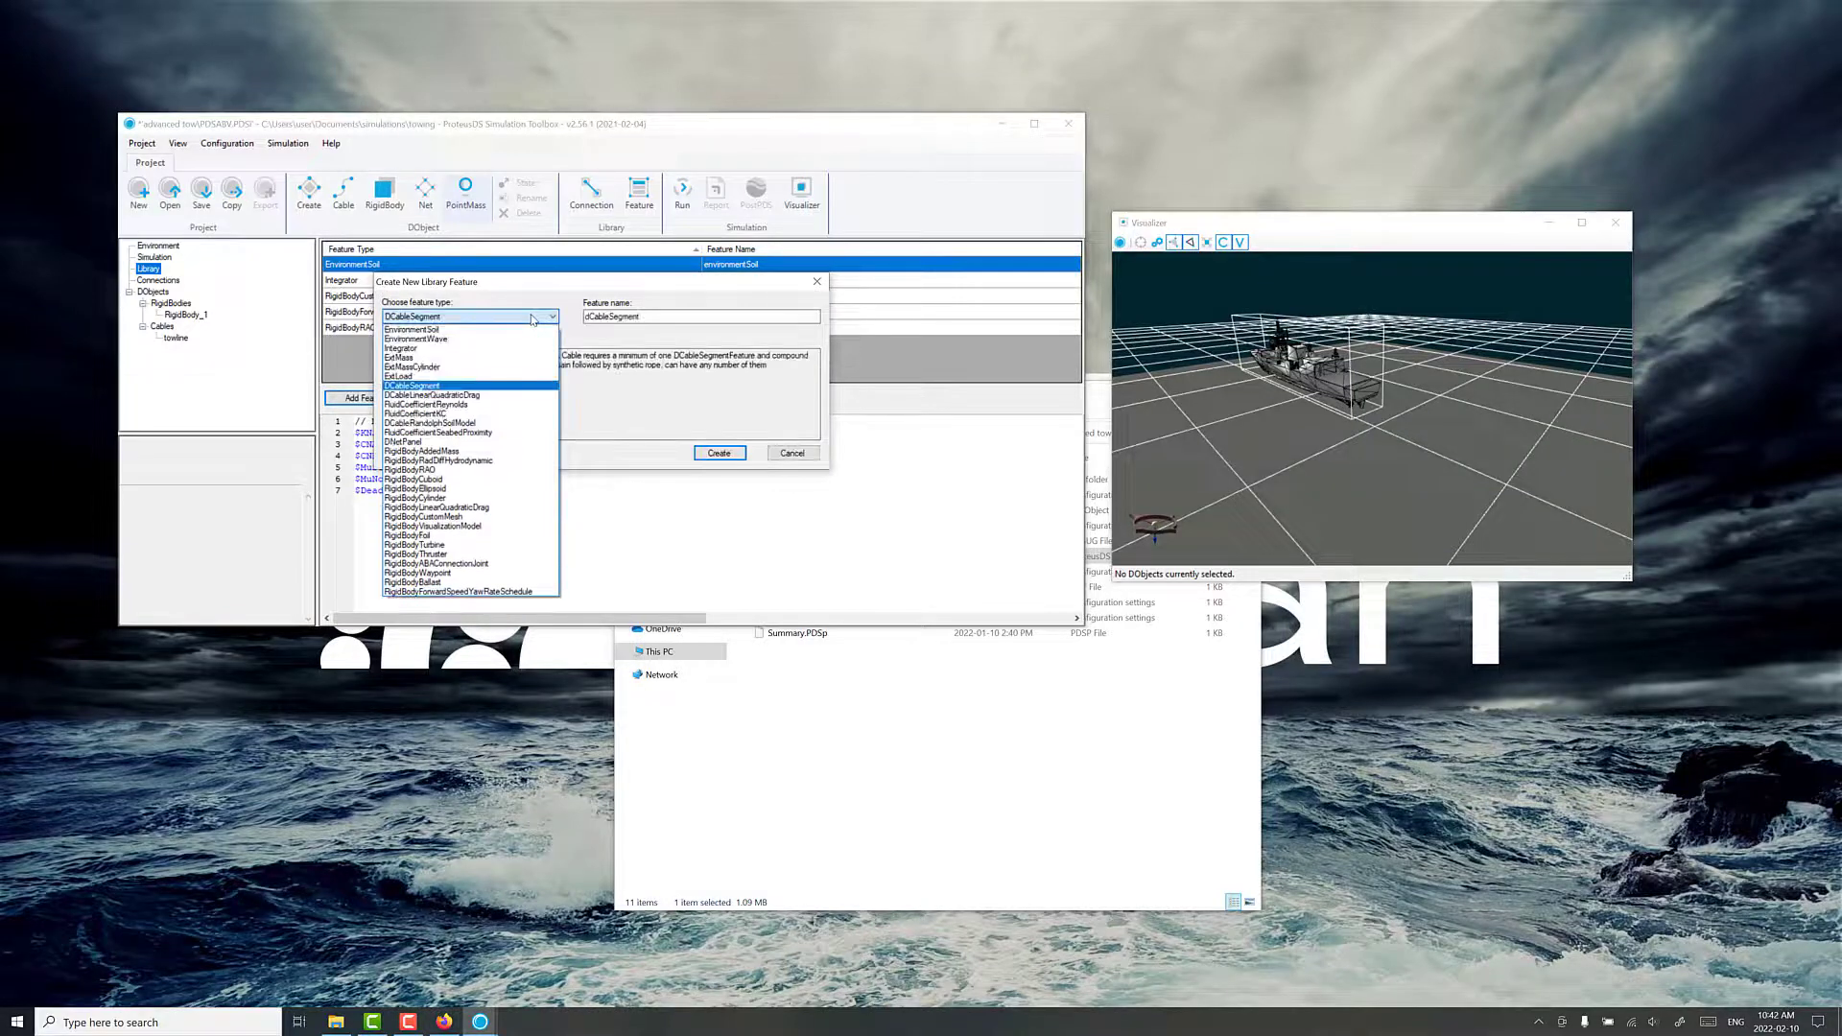
left_click(651, 316)
left_click_drag(641, 316, 488, 329)
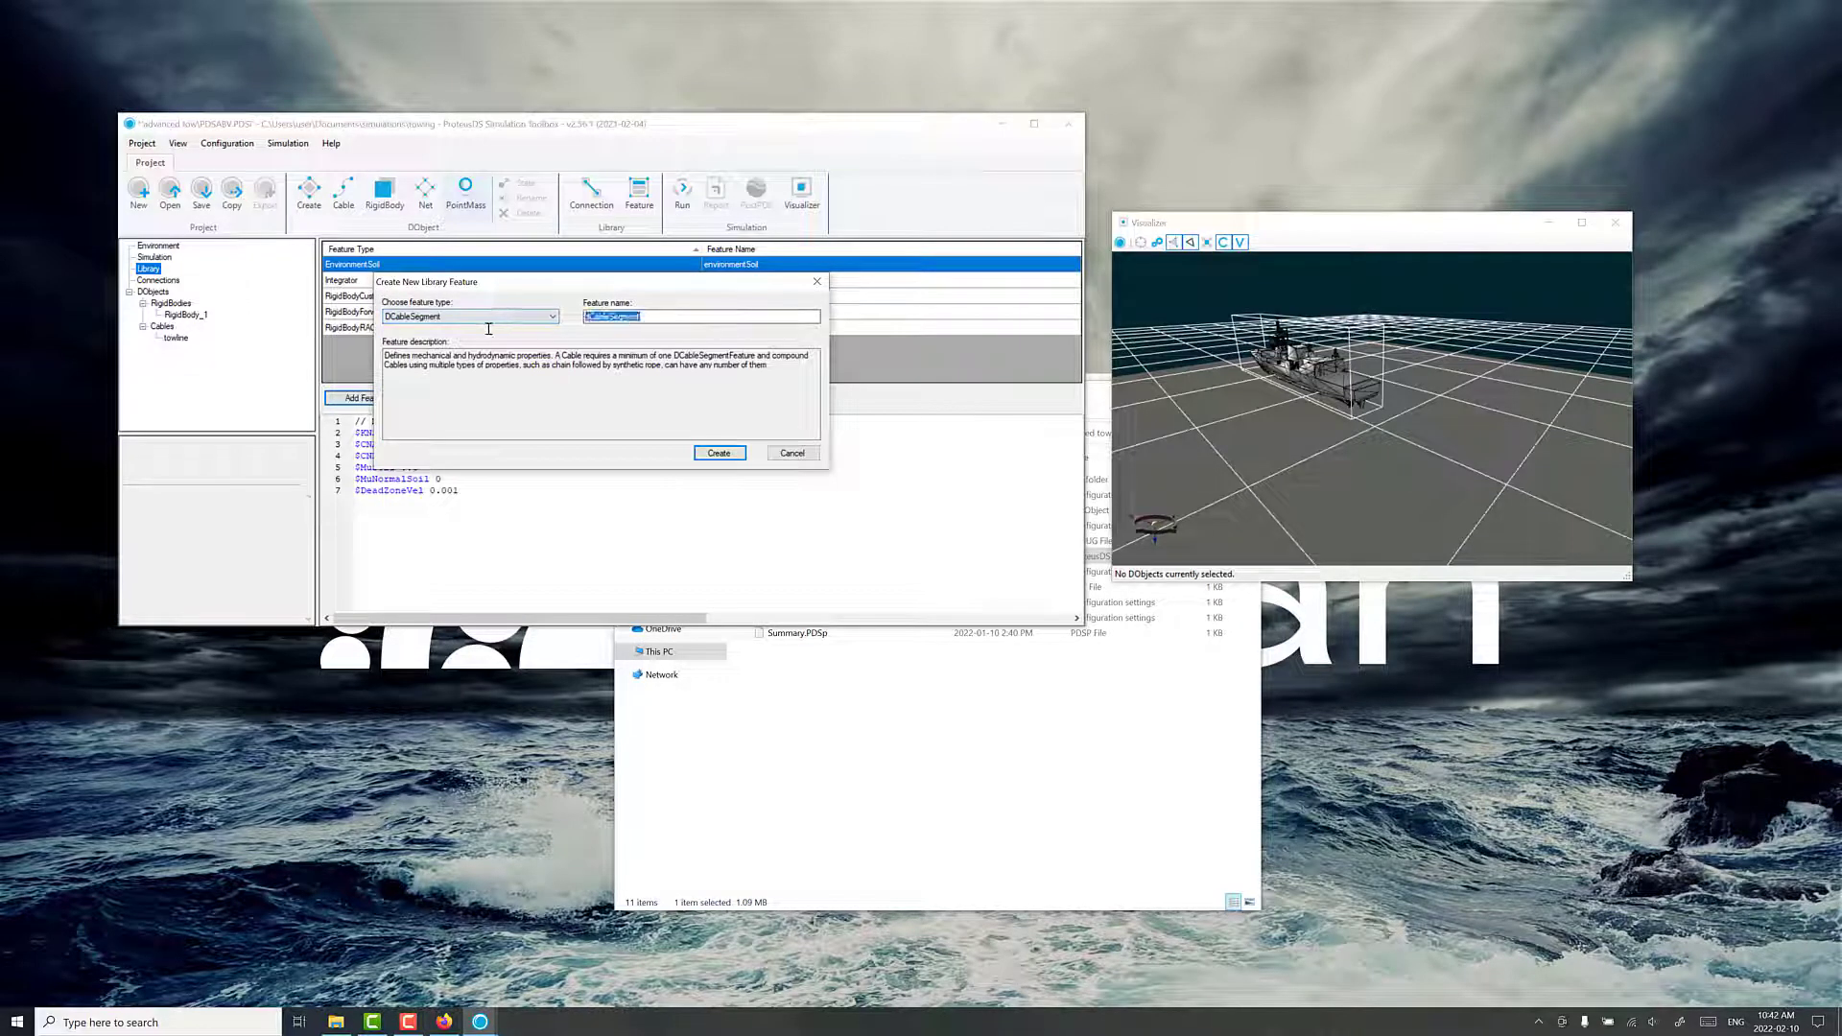
type("towlineProperties")
key("Return")
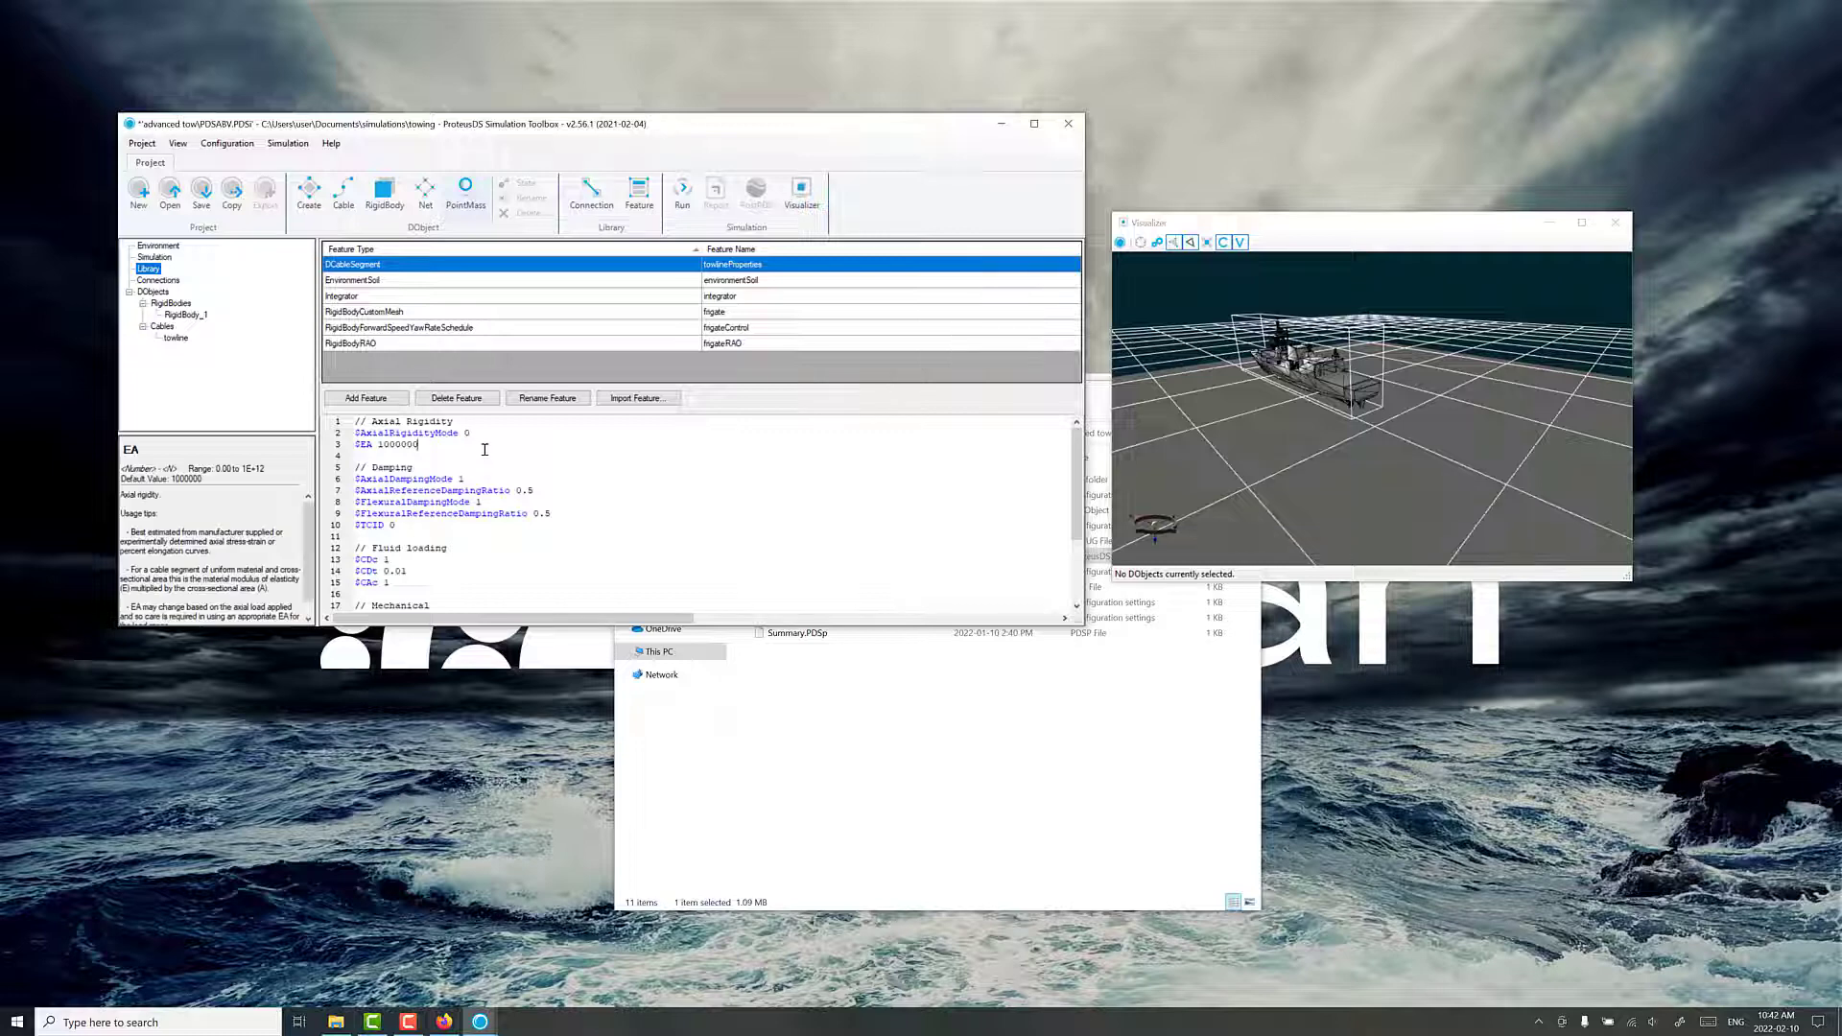
- Set the density of the towlineProperties cable segment to 3000
scroll(477, 499, "down", 3)
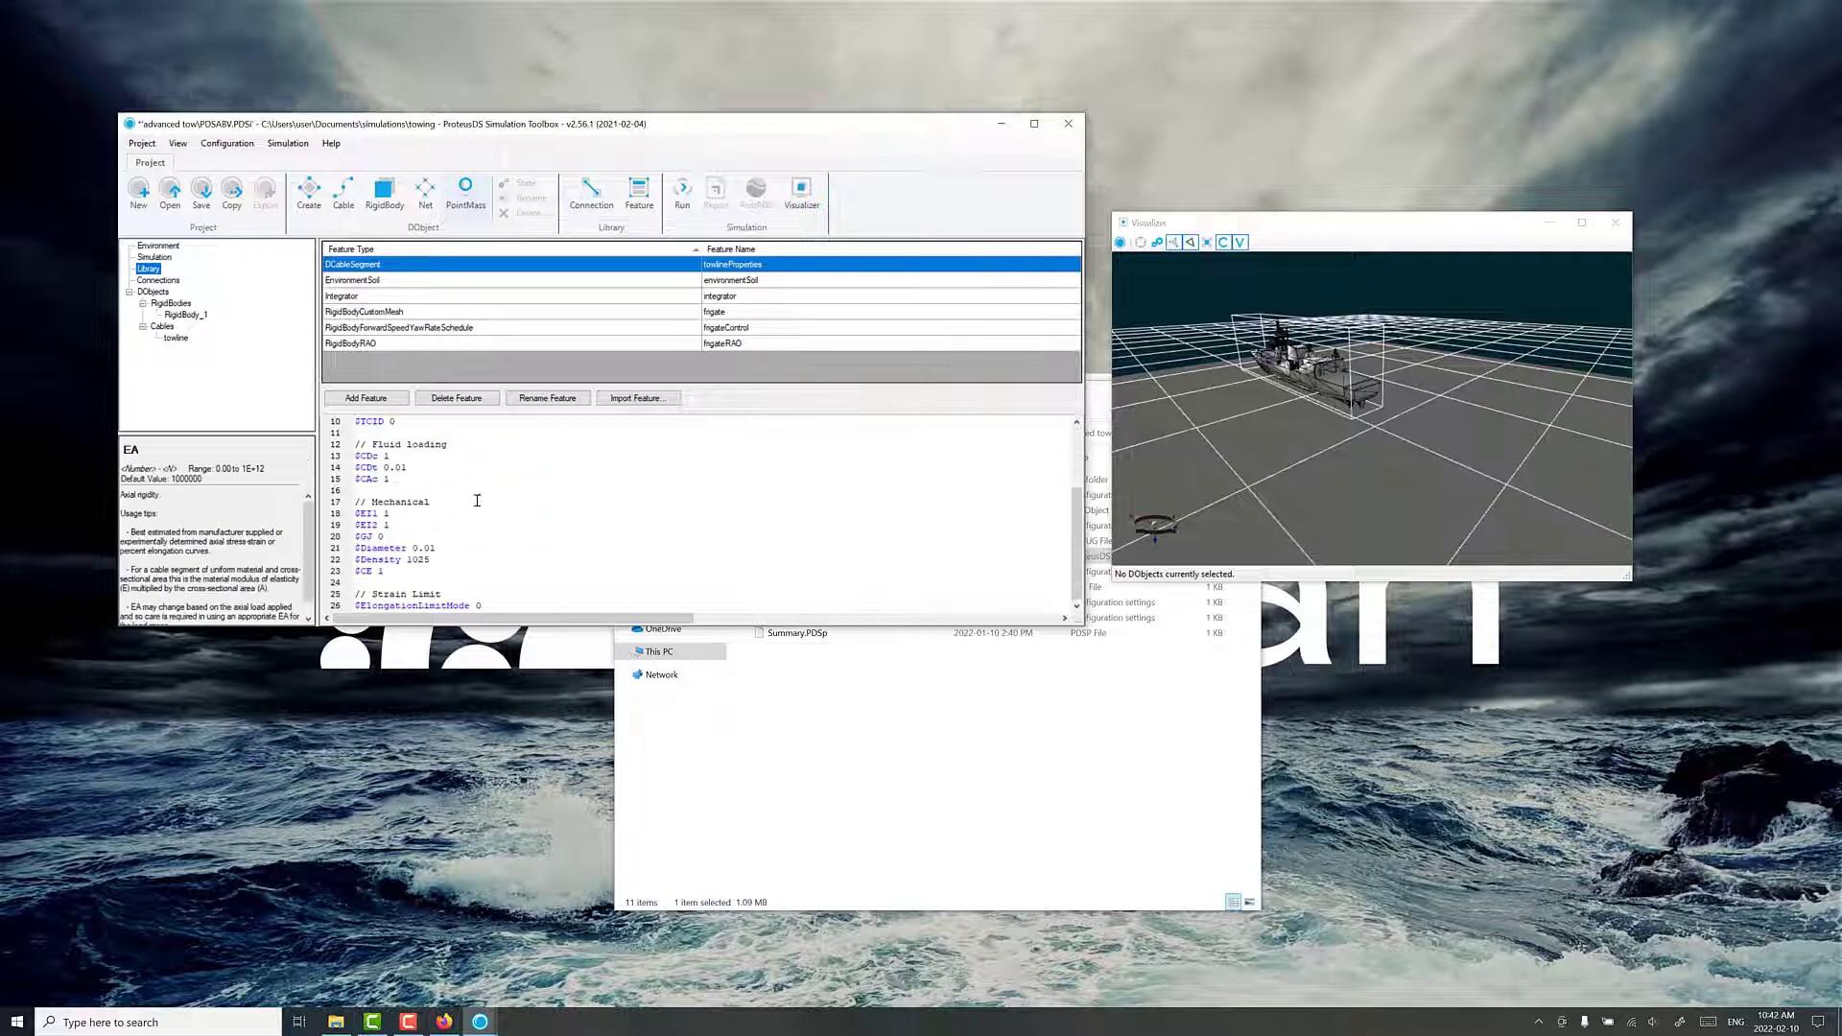
double_click(418, 560)
type("3")
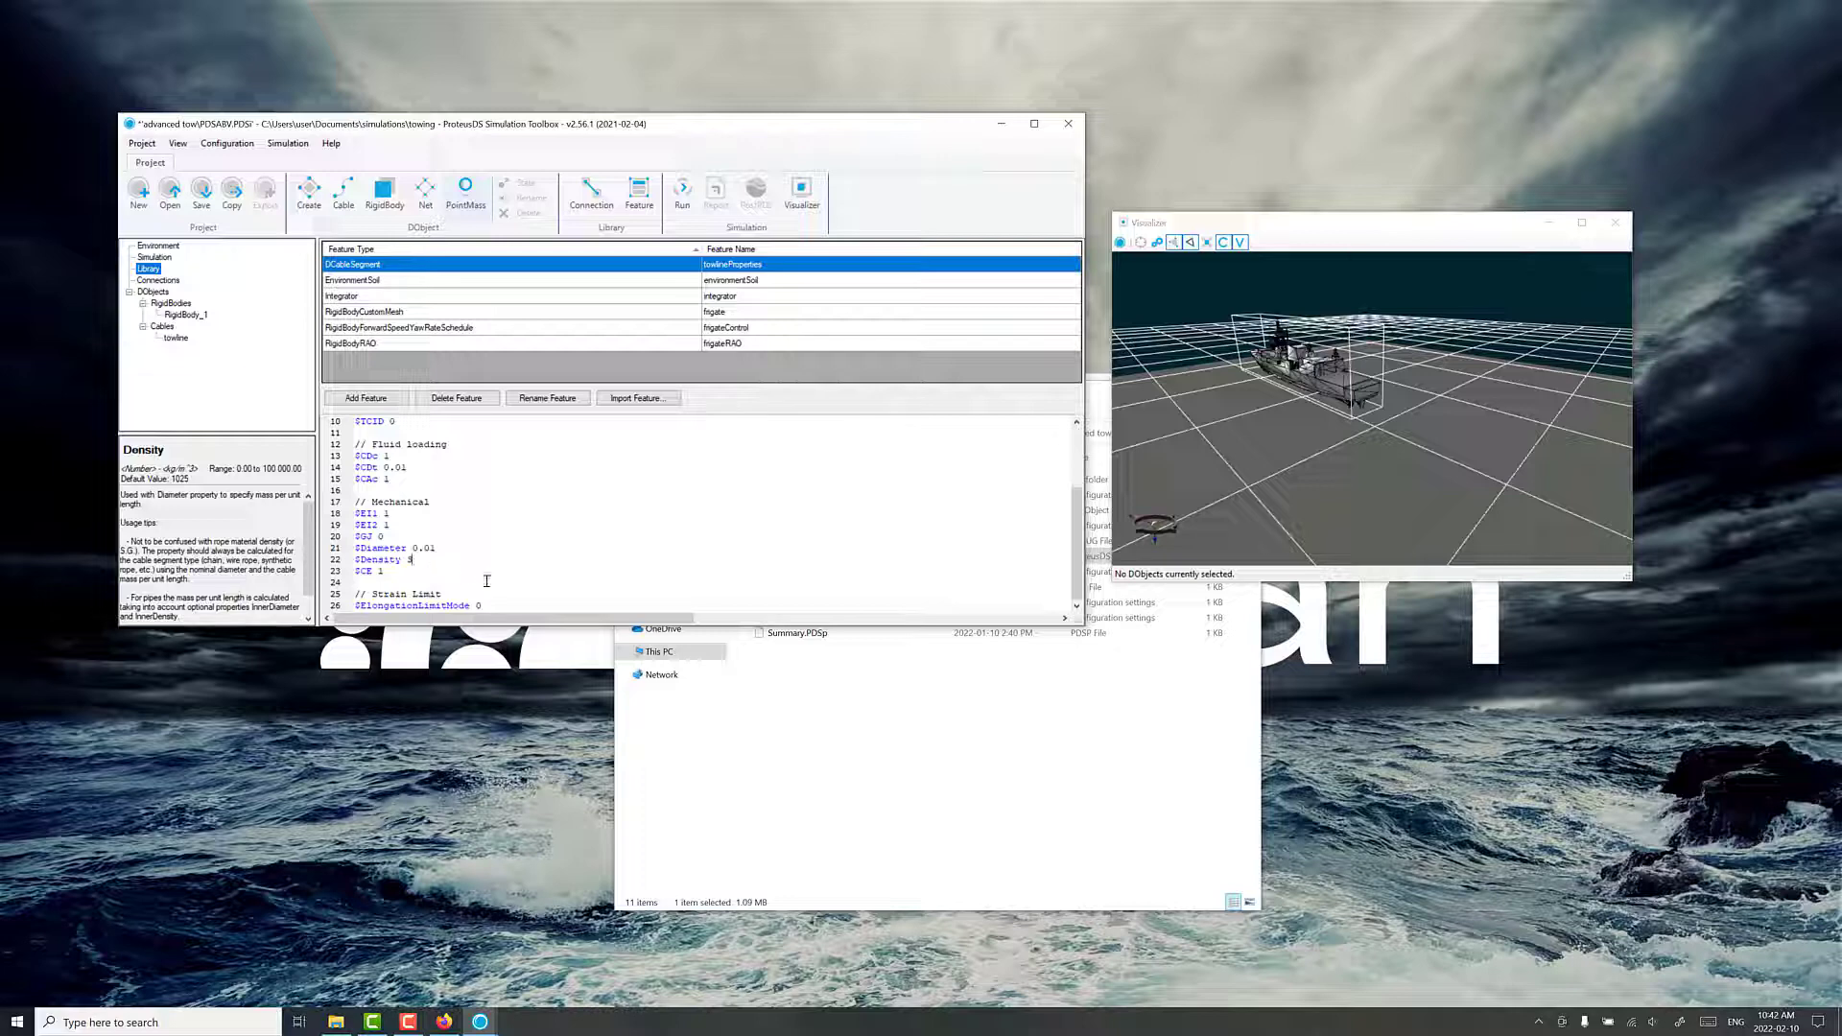
type("000")
scroll(485, 542, "up", 3)
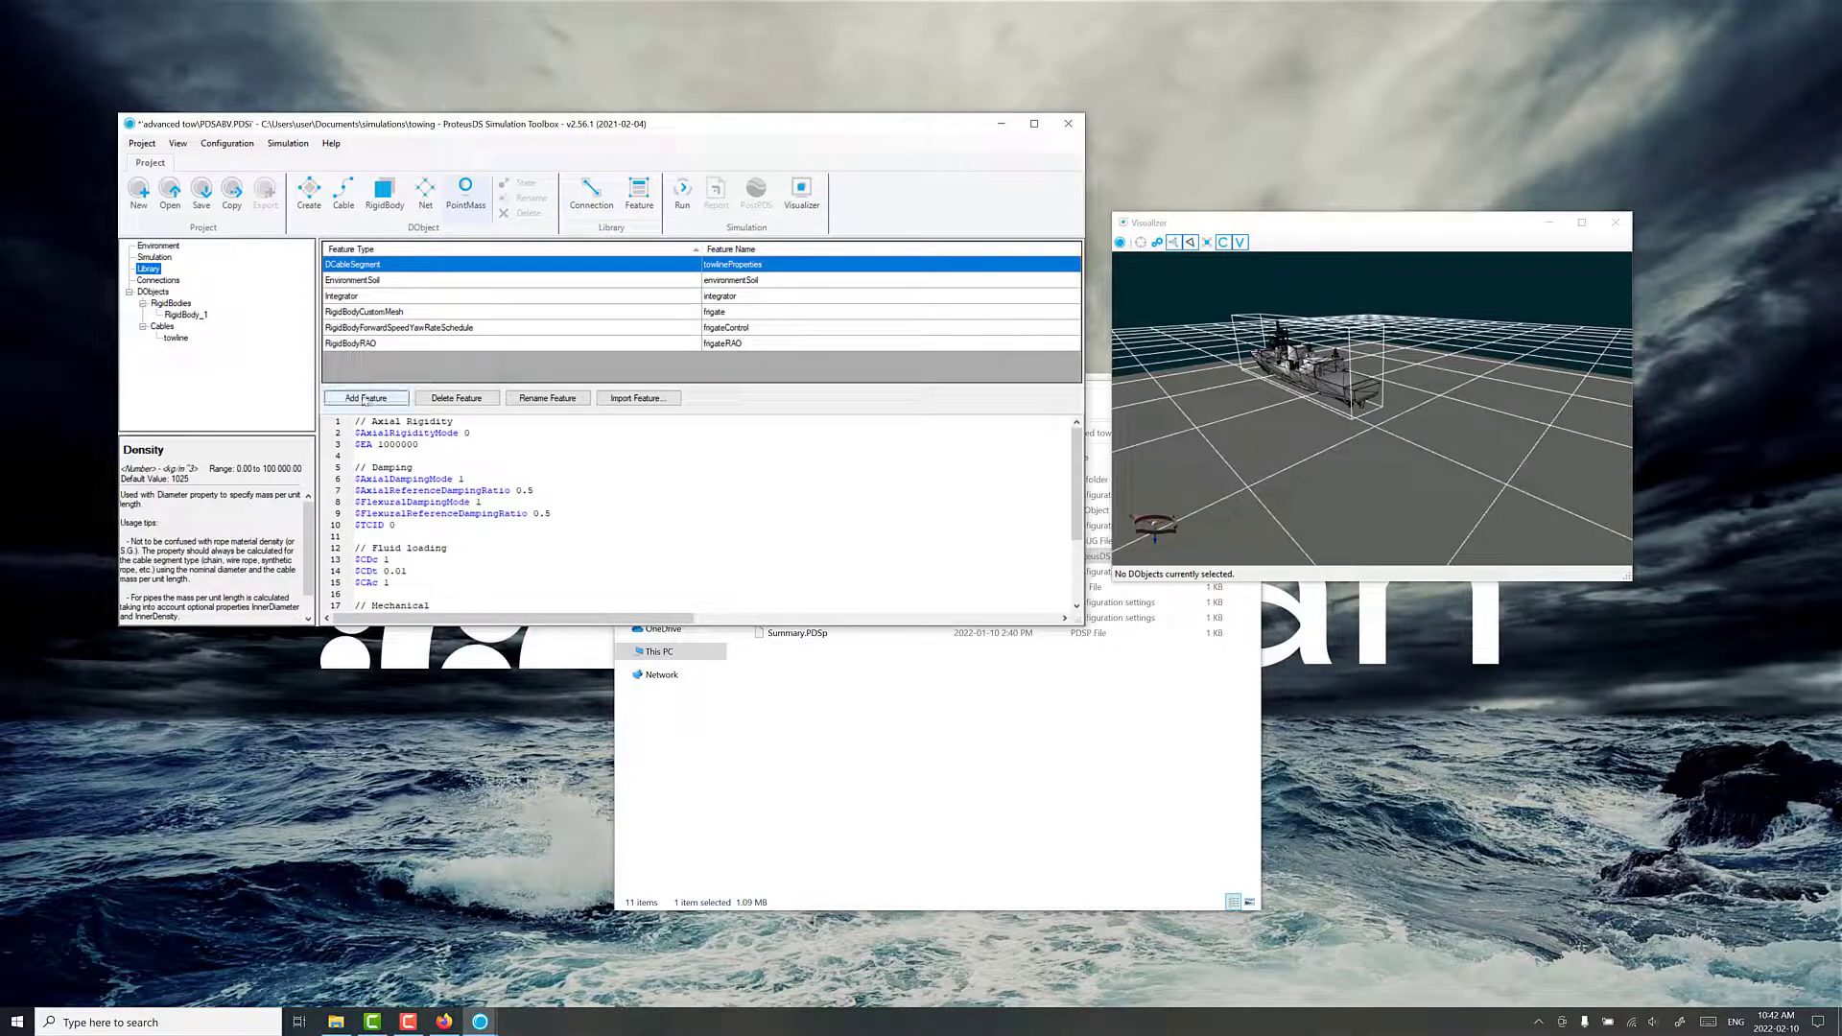
- Add an $ExtMass property to the towline cable's input file and name its feature towBody
left_click(176, 338)
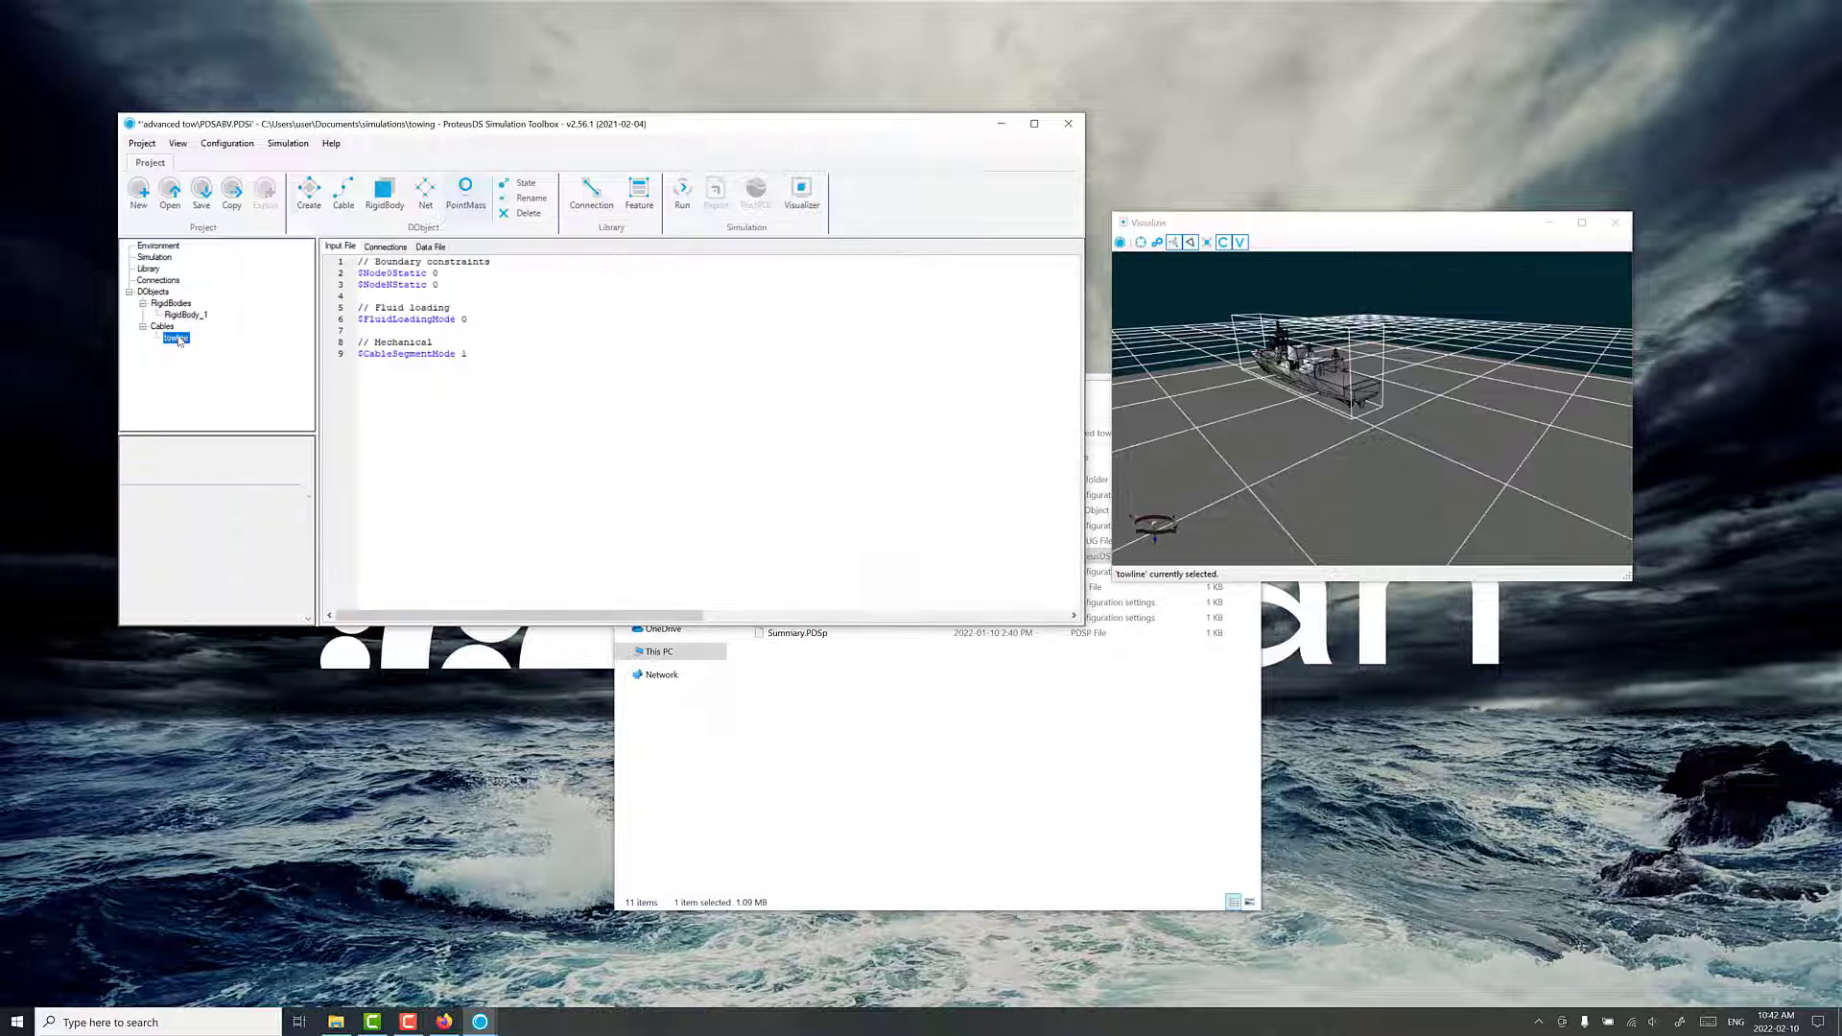
left_click(534, 353)
key("Return")
key("Return")
type("$ExtMass")
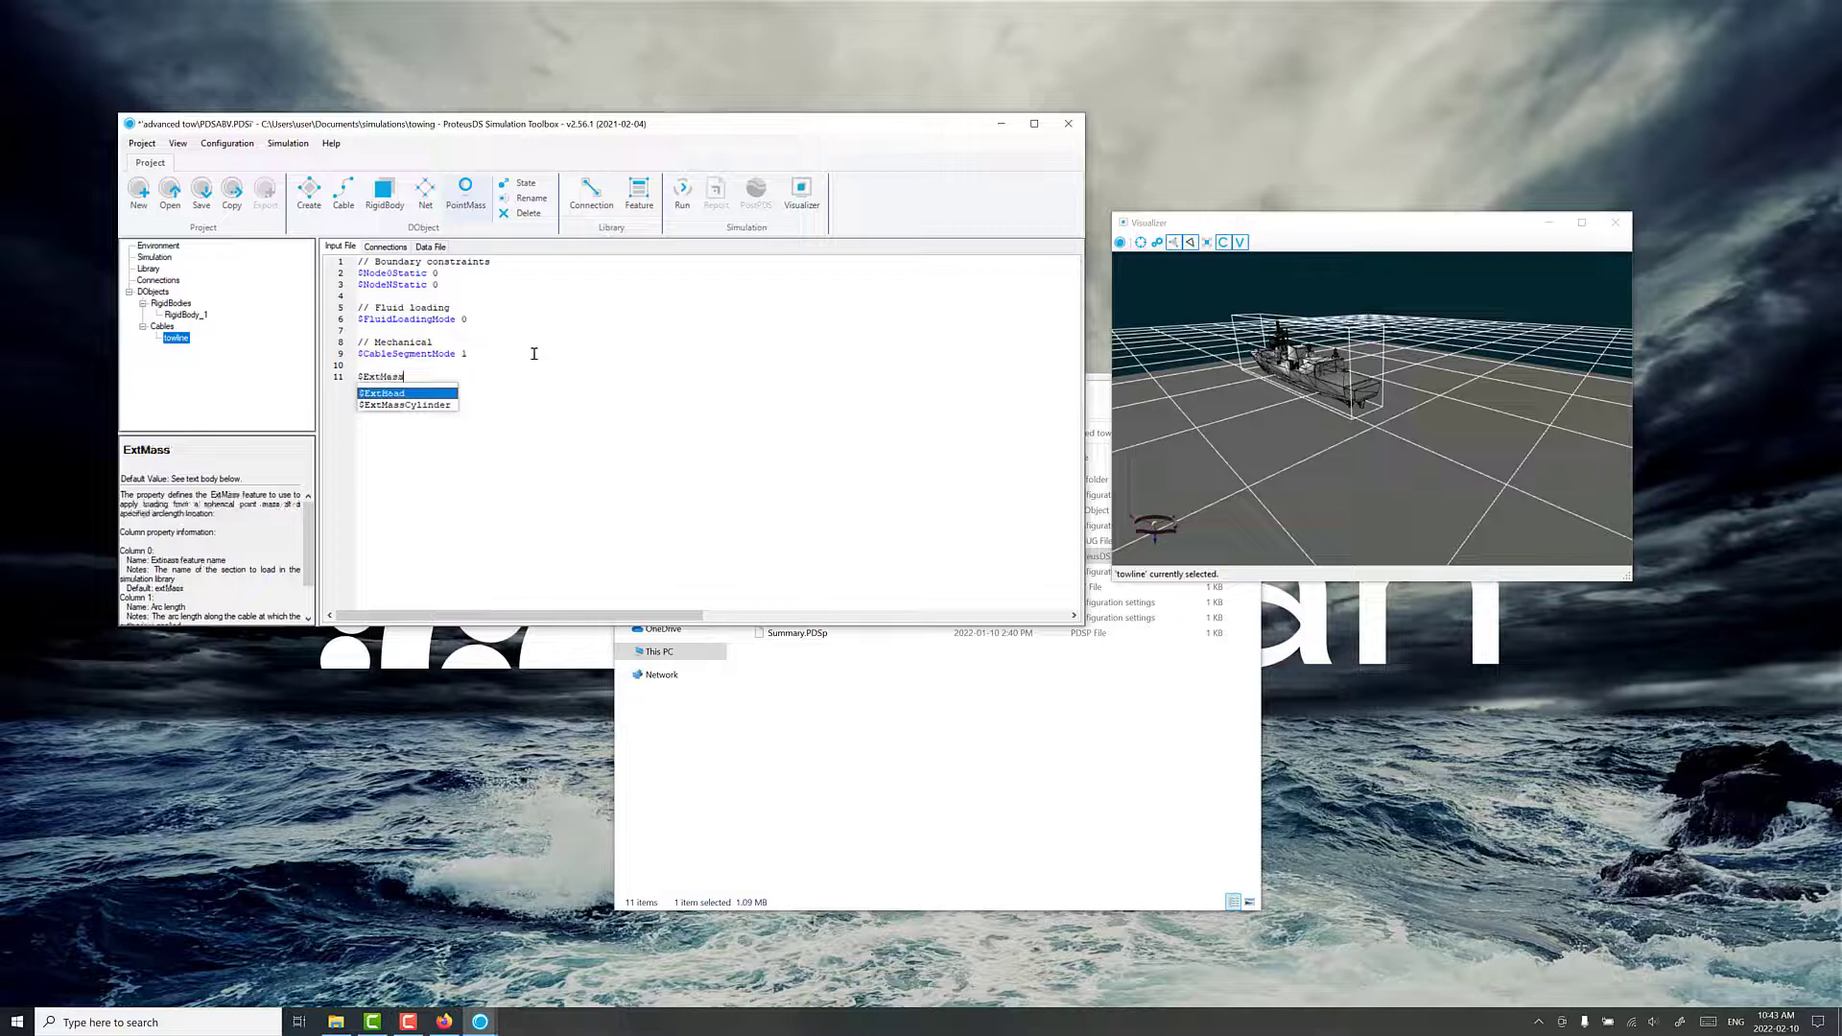
key("Return")
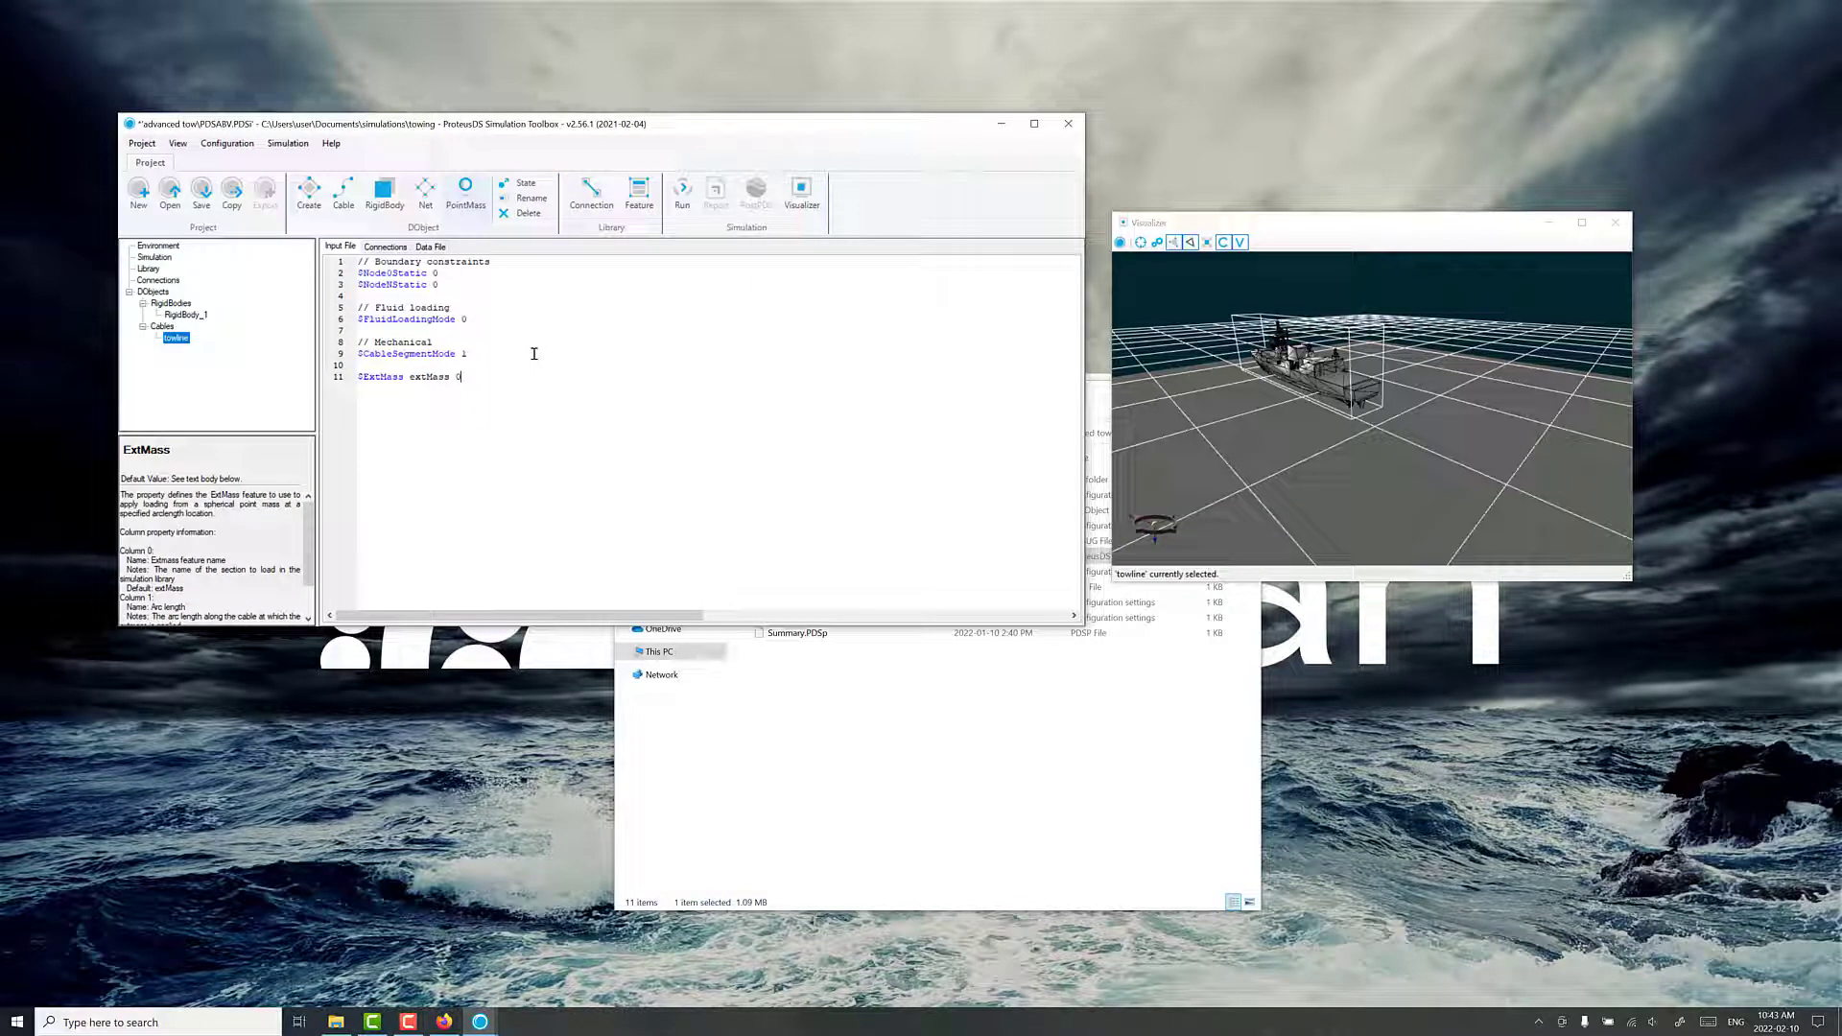
double_click(422, 377)
type("towBody")
- Create the towBody ExtMass library feature from its reference in the towline input file
right_click(433, 378)
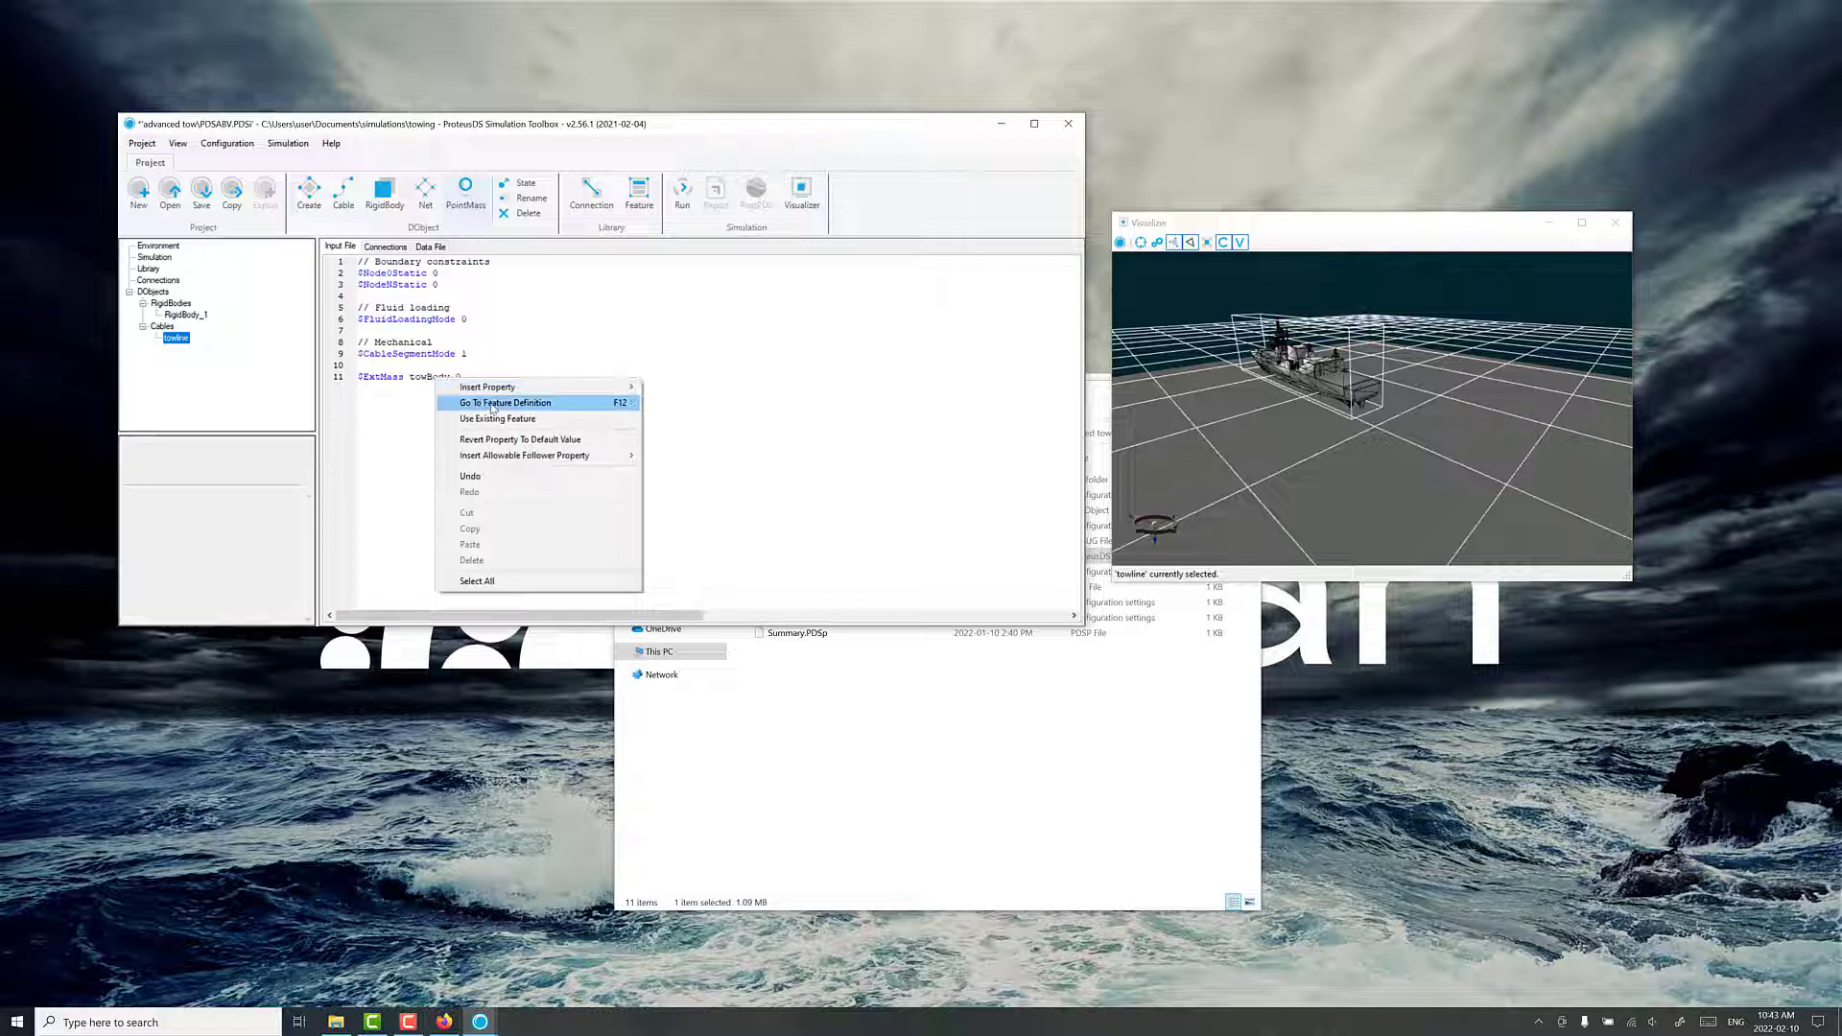
left_click(492, 403)
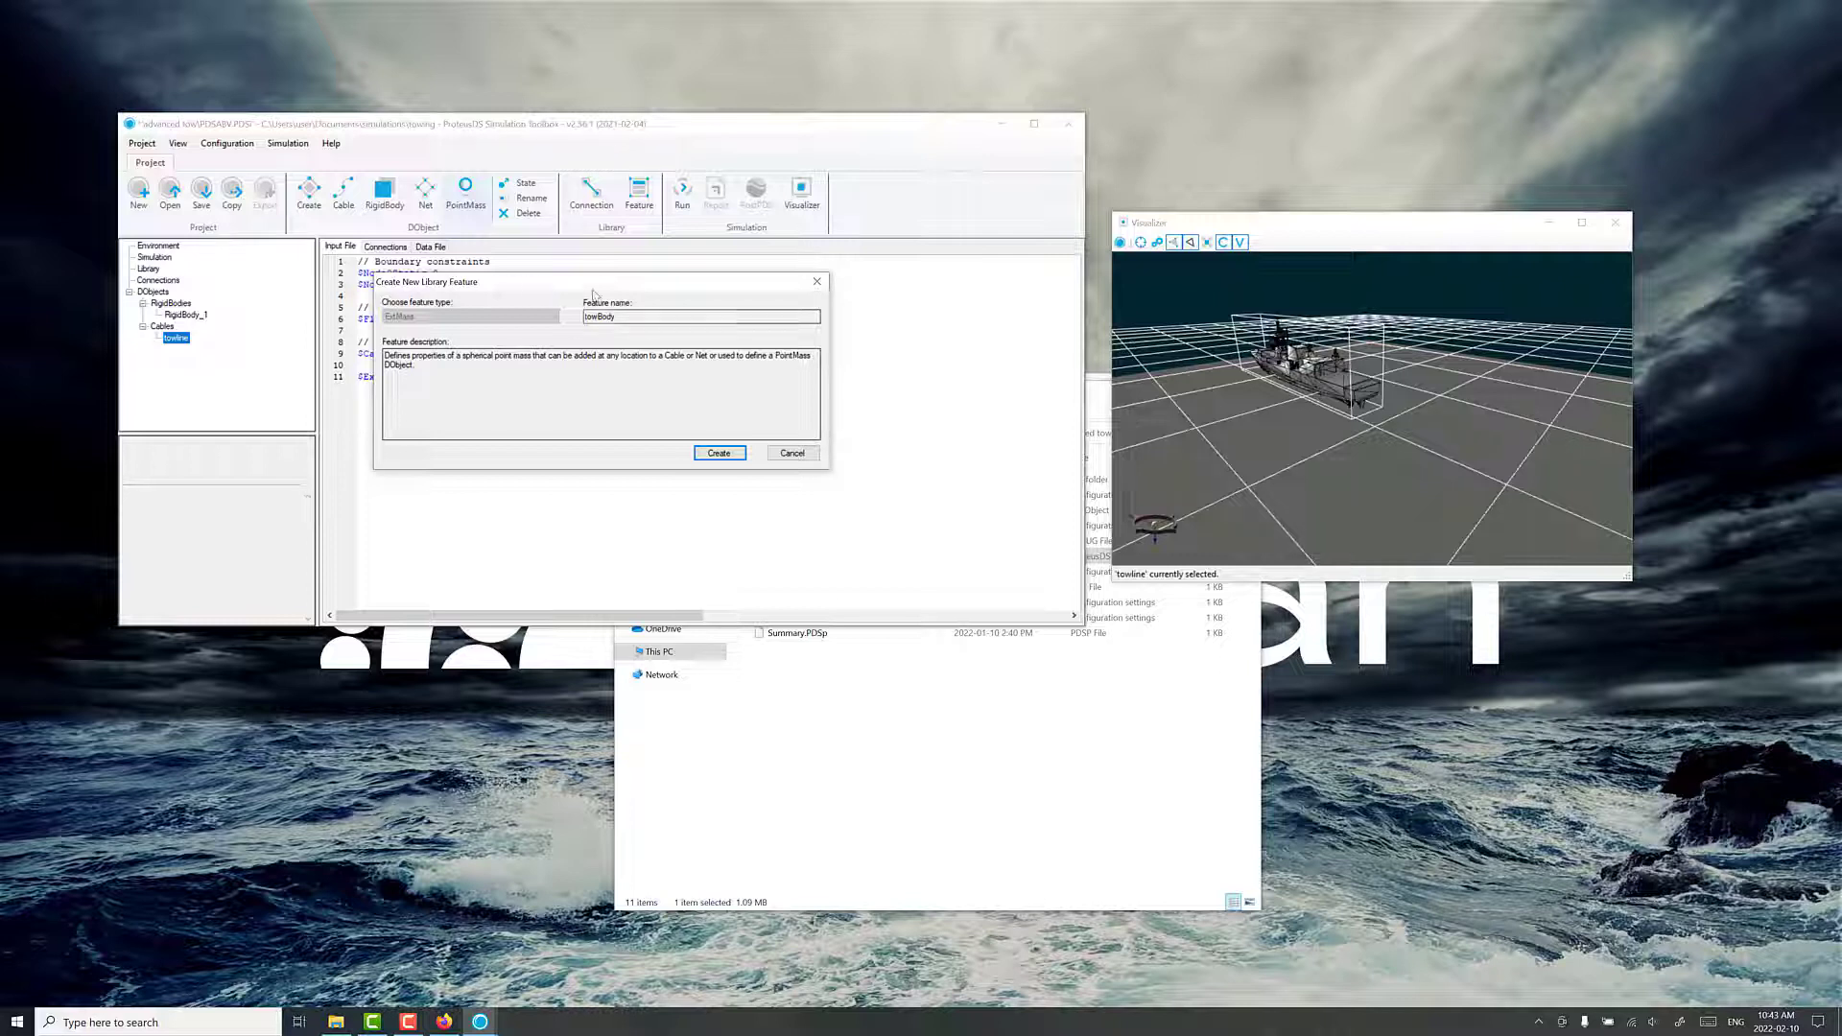
left_click(718, 453)
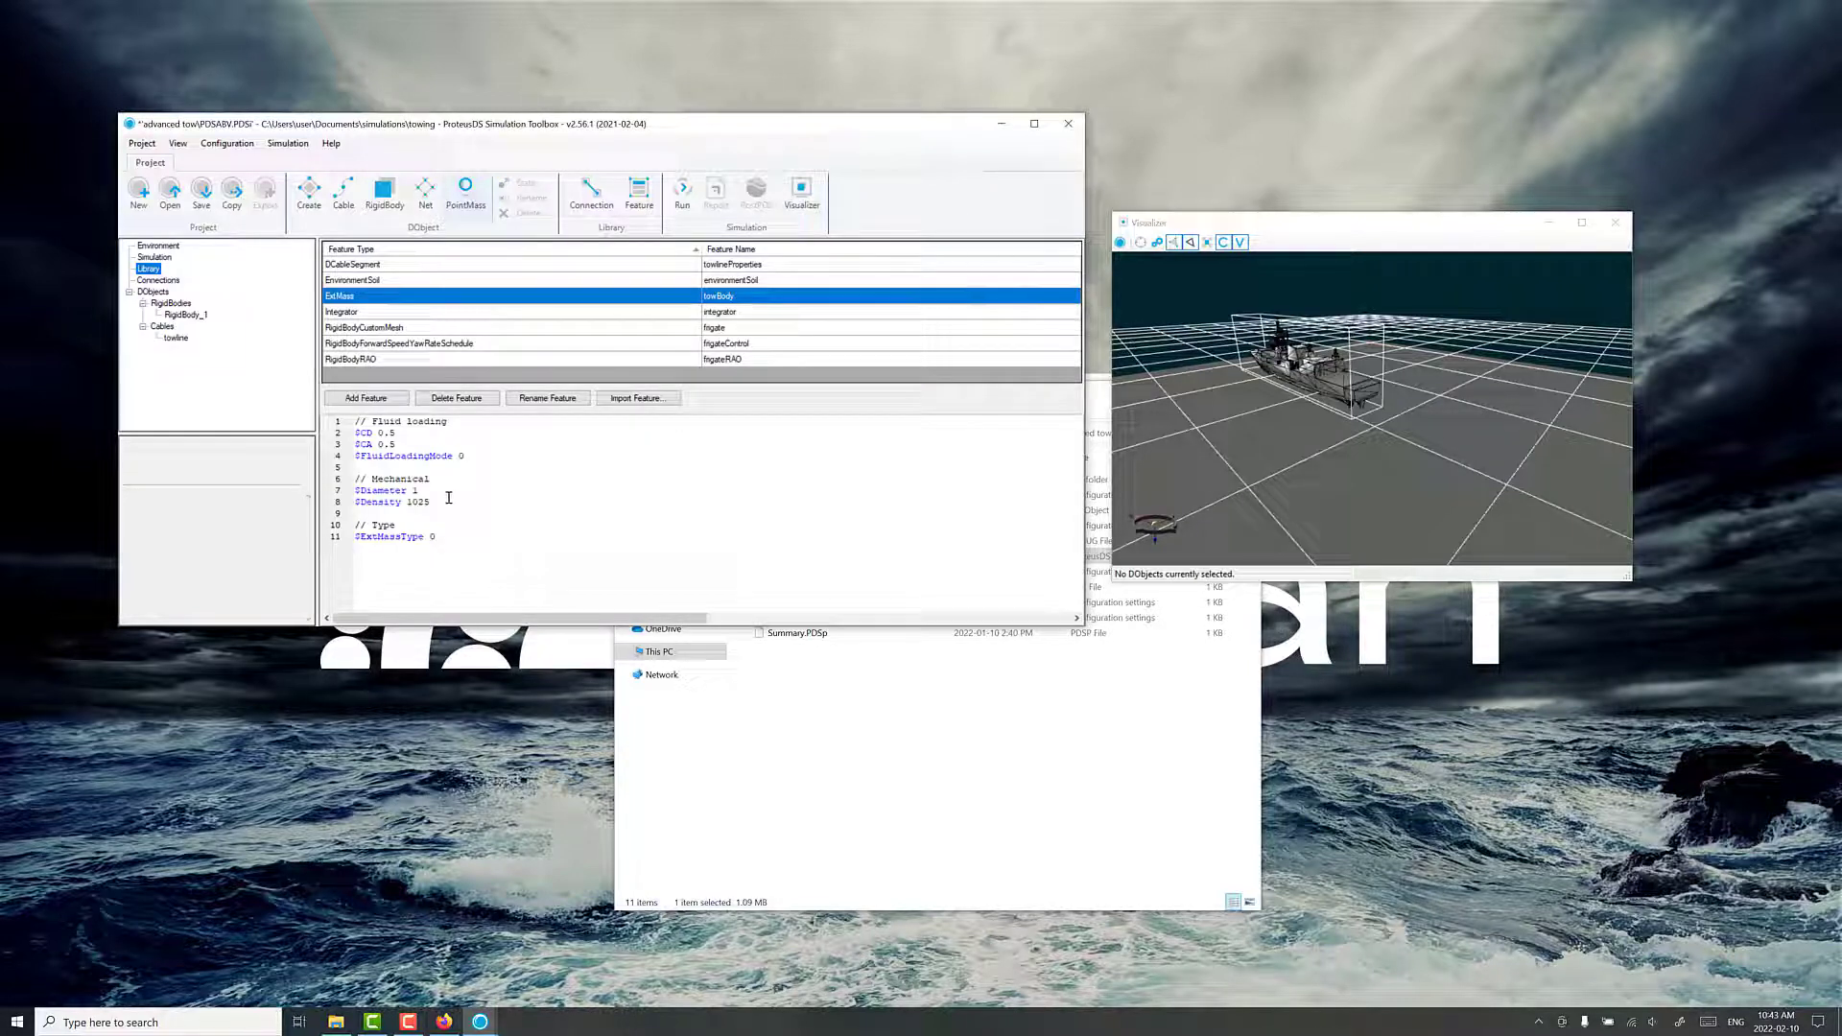
- Set the towBody feature's density to 2500 and return to the towline cable's input file
left_click_drag(431, 503, 410, 504)
double_click(410, 504)
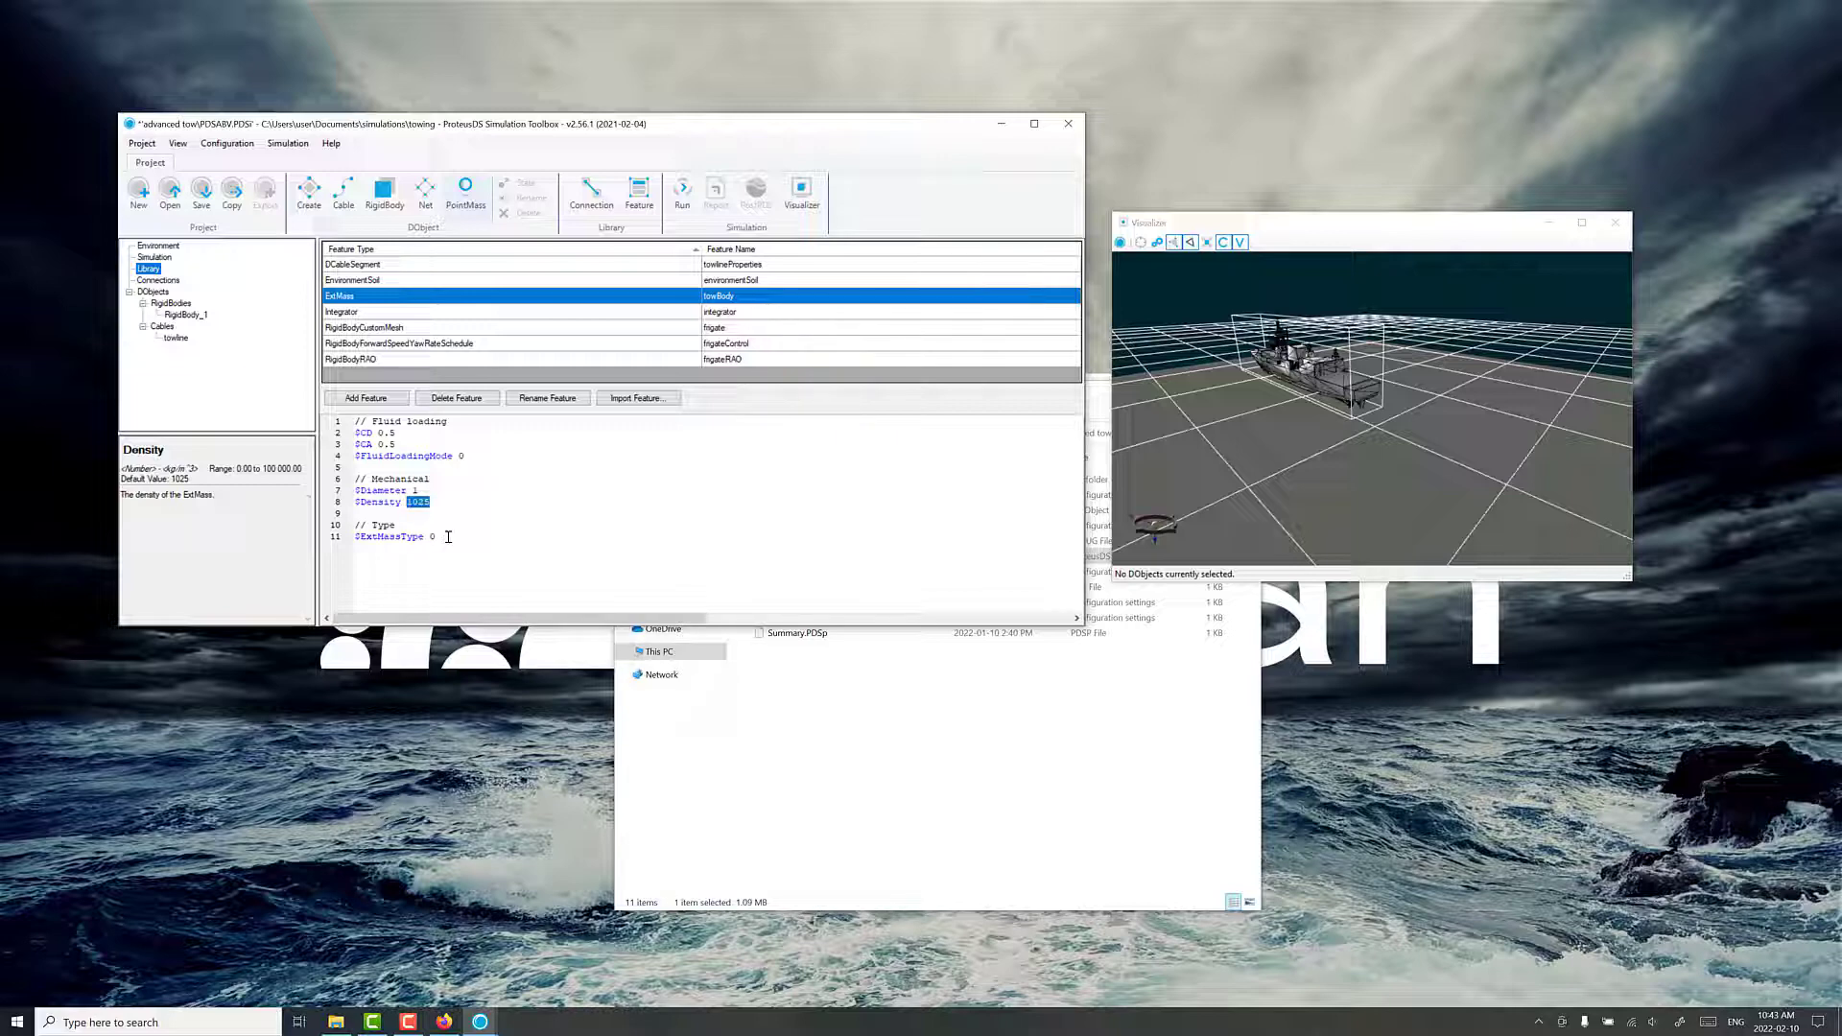
type("2500")
left_click(176, 338)
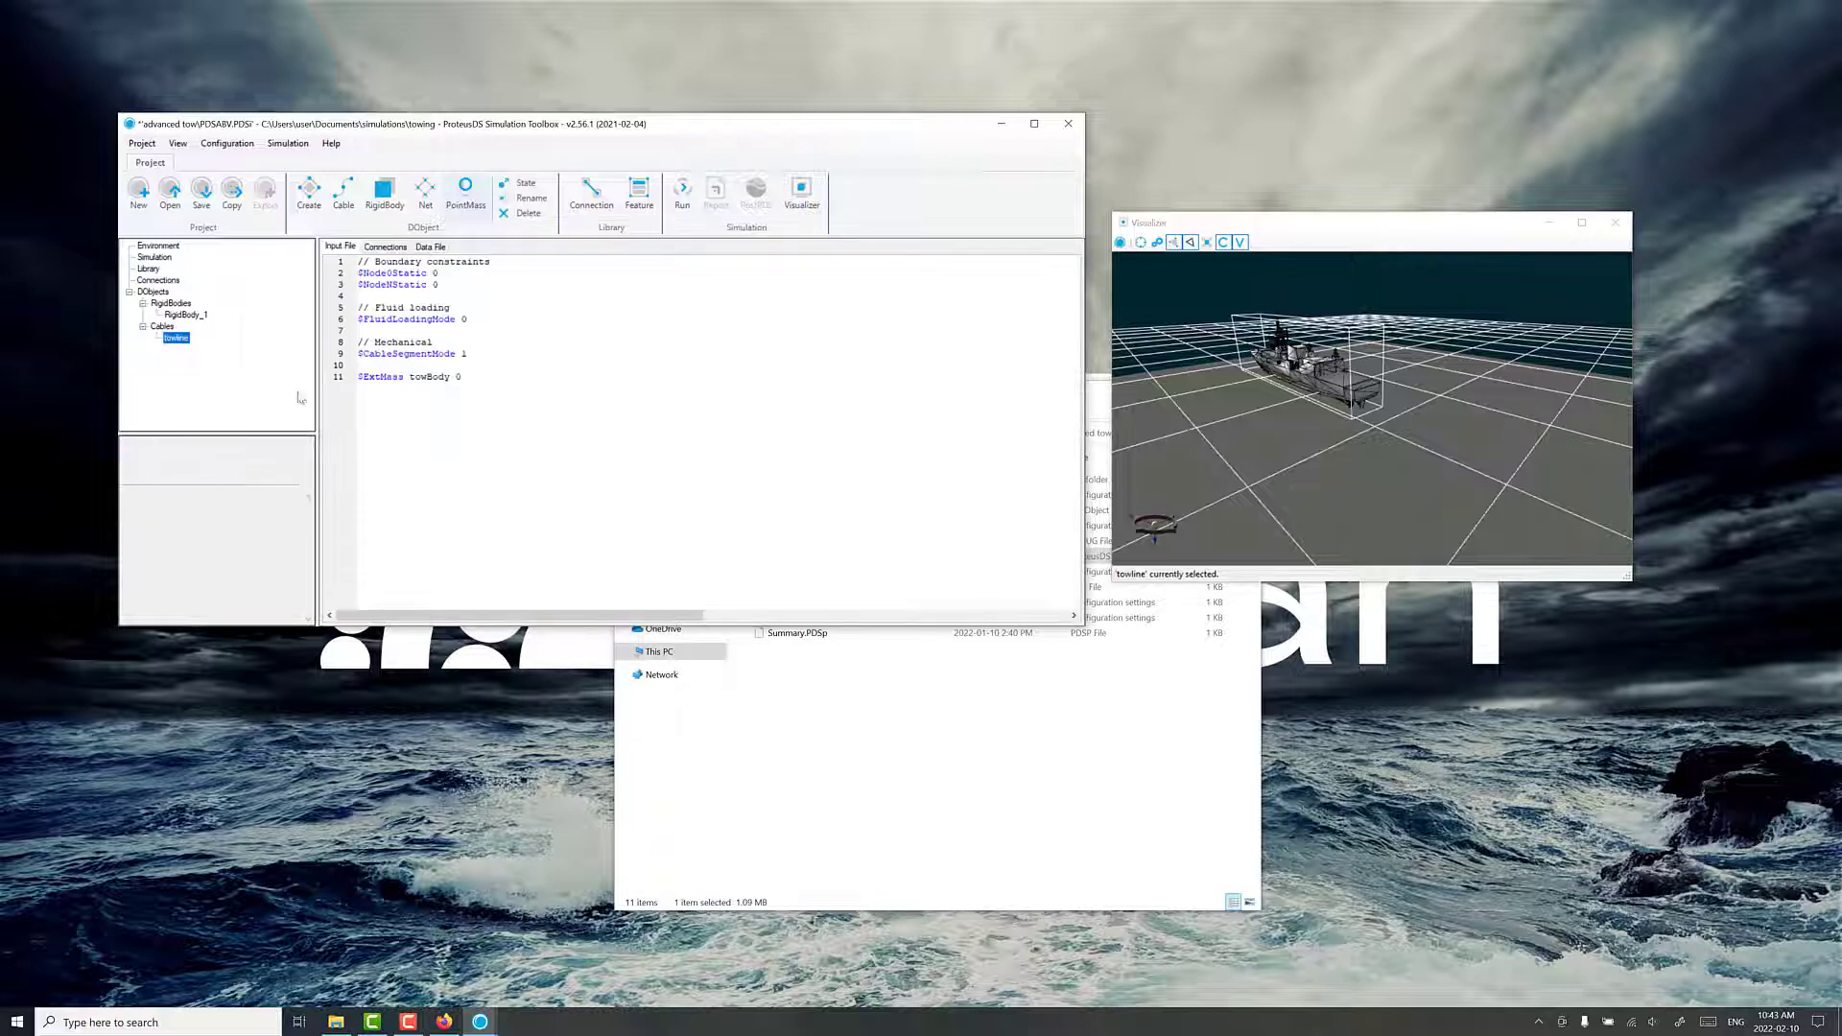
- Set the arc length of the towBody $ExtMass property to 100 in the towline's input file
left_click(505, 389)
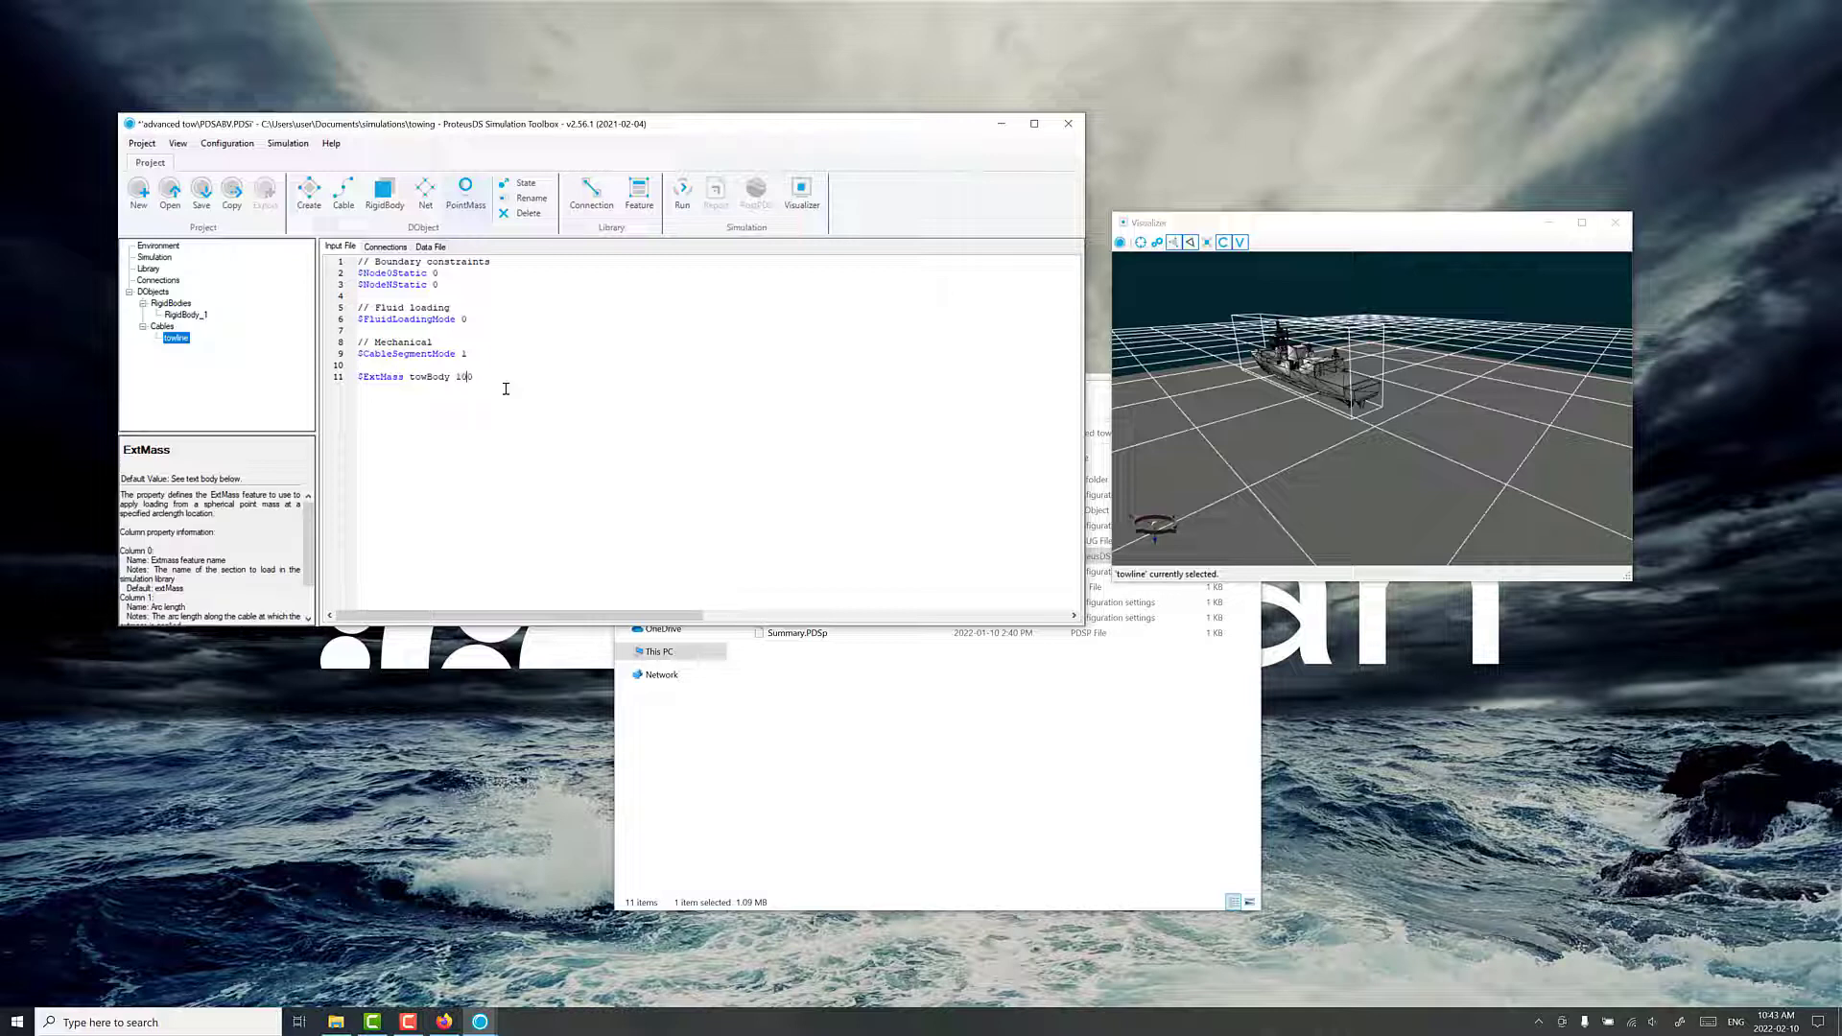
- In the towline's cable state, set the cable length to 100 m and the node offsets to ΔX 80 m and ΔZ 20 m
left_click(523, 183)
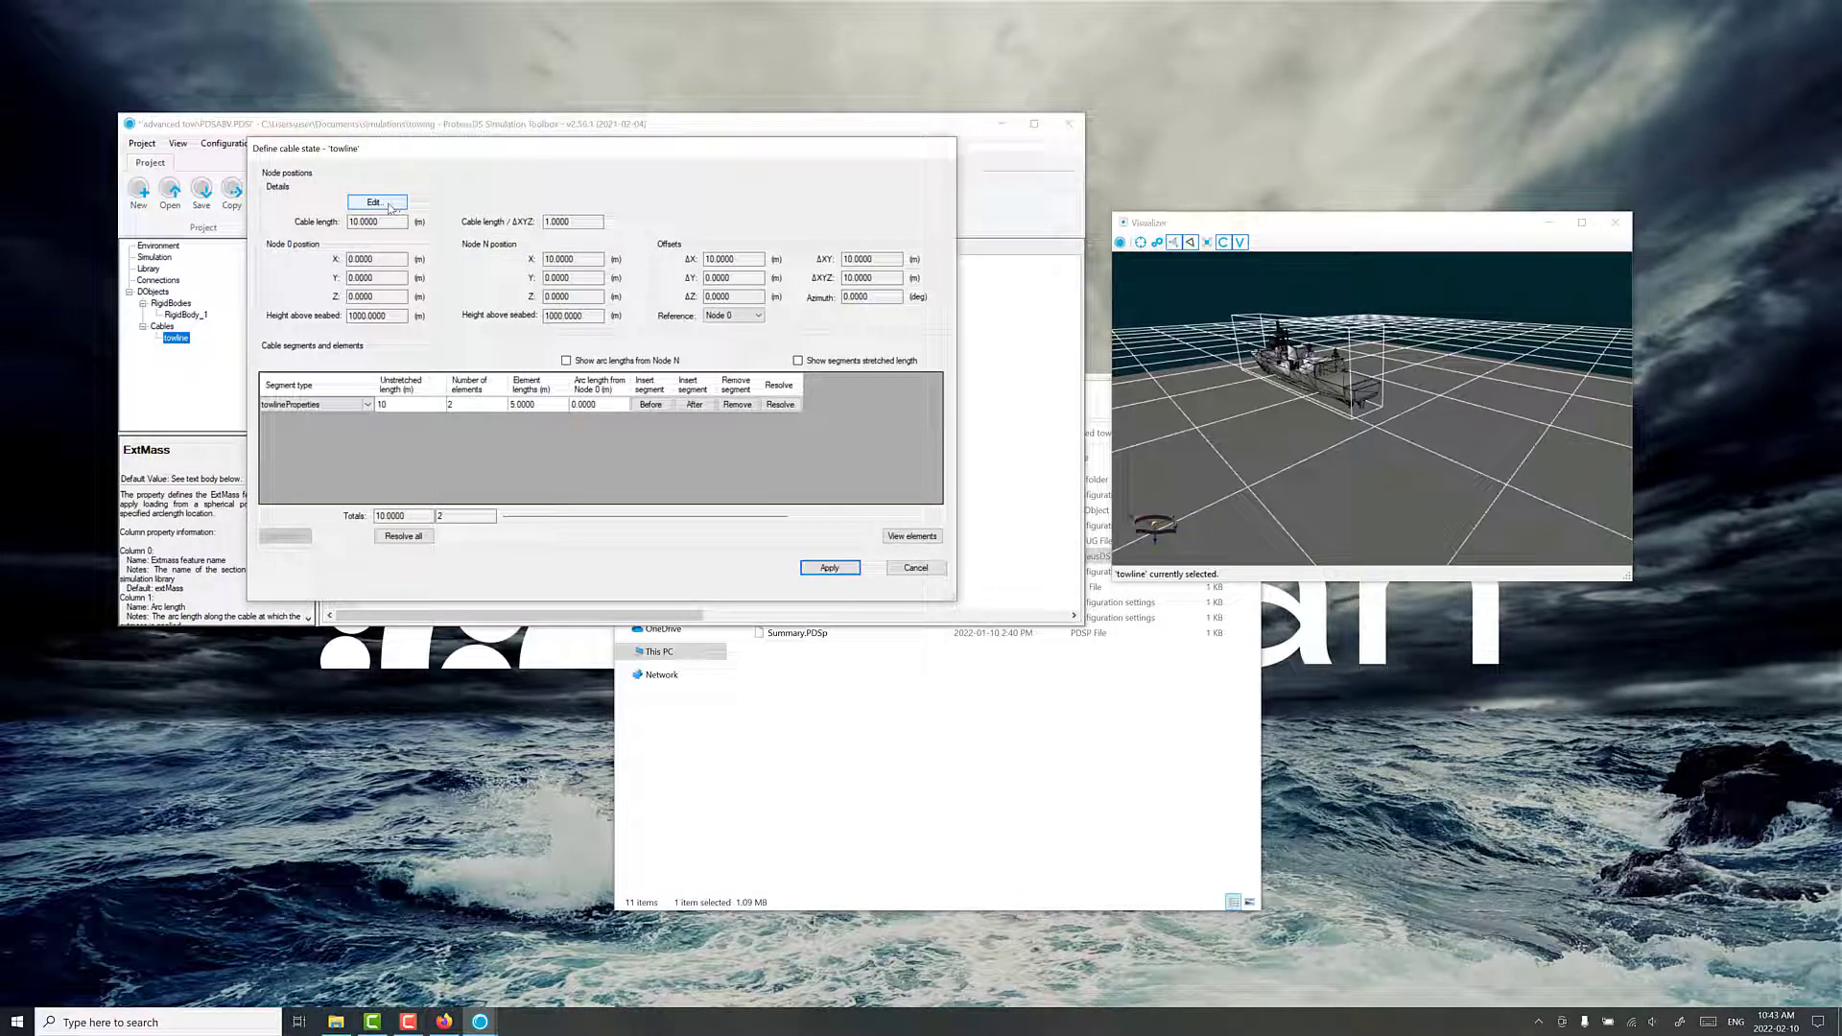
left_click(373, 203)
left_click_drag(388, 285, 319, 286)
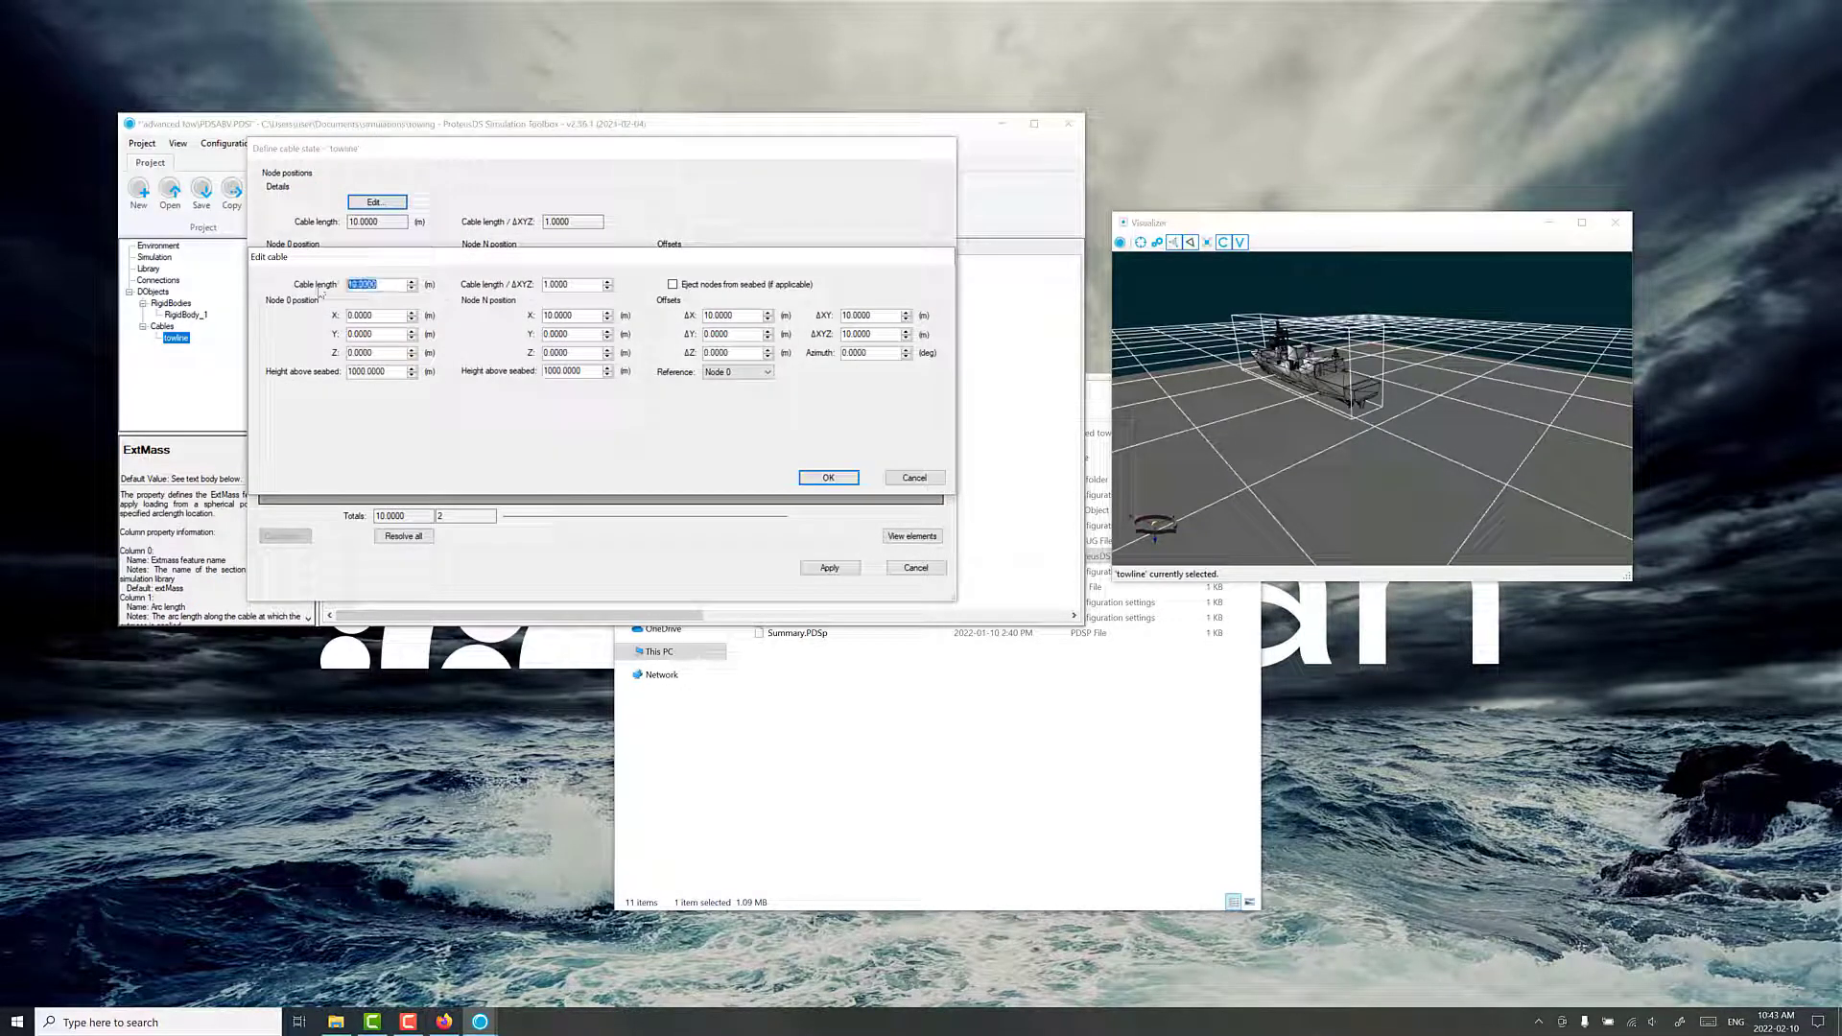
type("100")
left_click(747, 316)
left_click_drag(748, 316, 685, 320)
type("80")
left_click(739, 353)
left_click_drag(738, 353, 687, 354)
type("12")
left_click(844, 477)
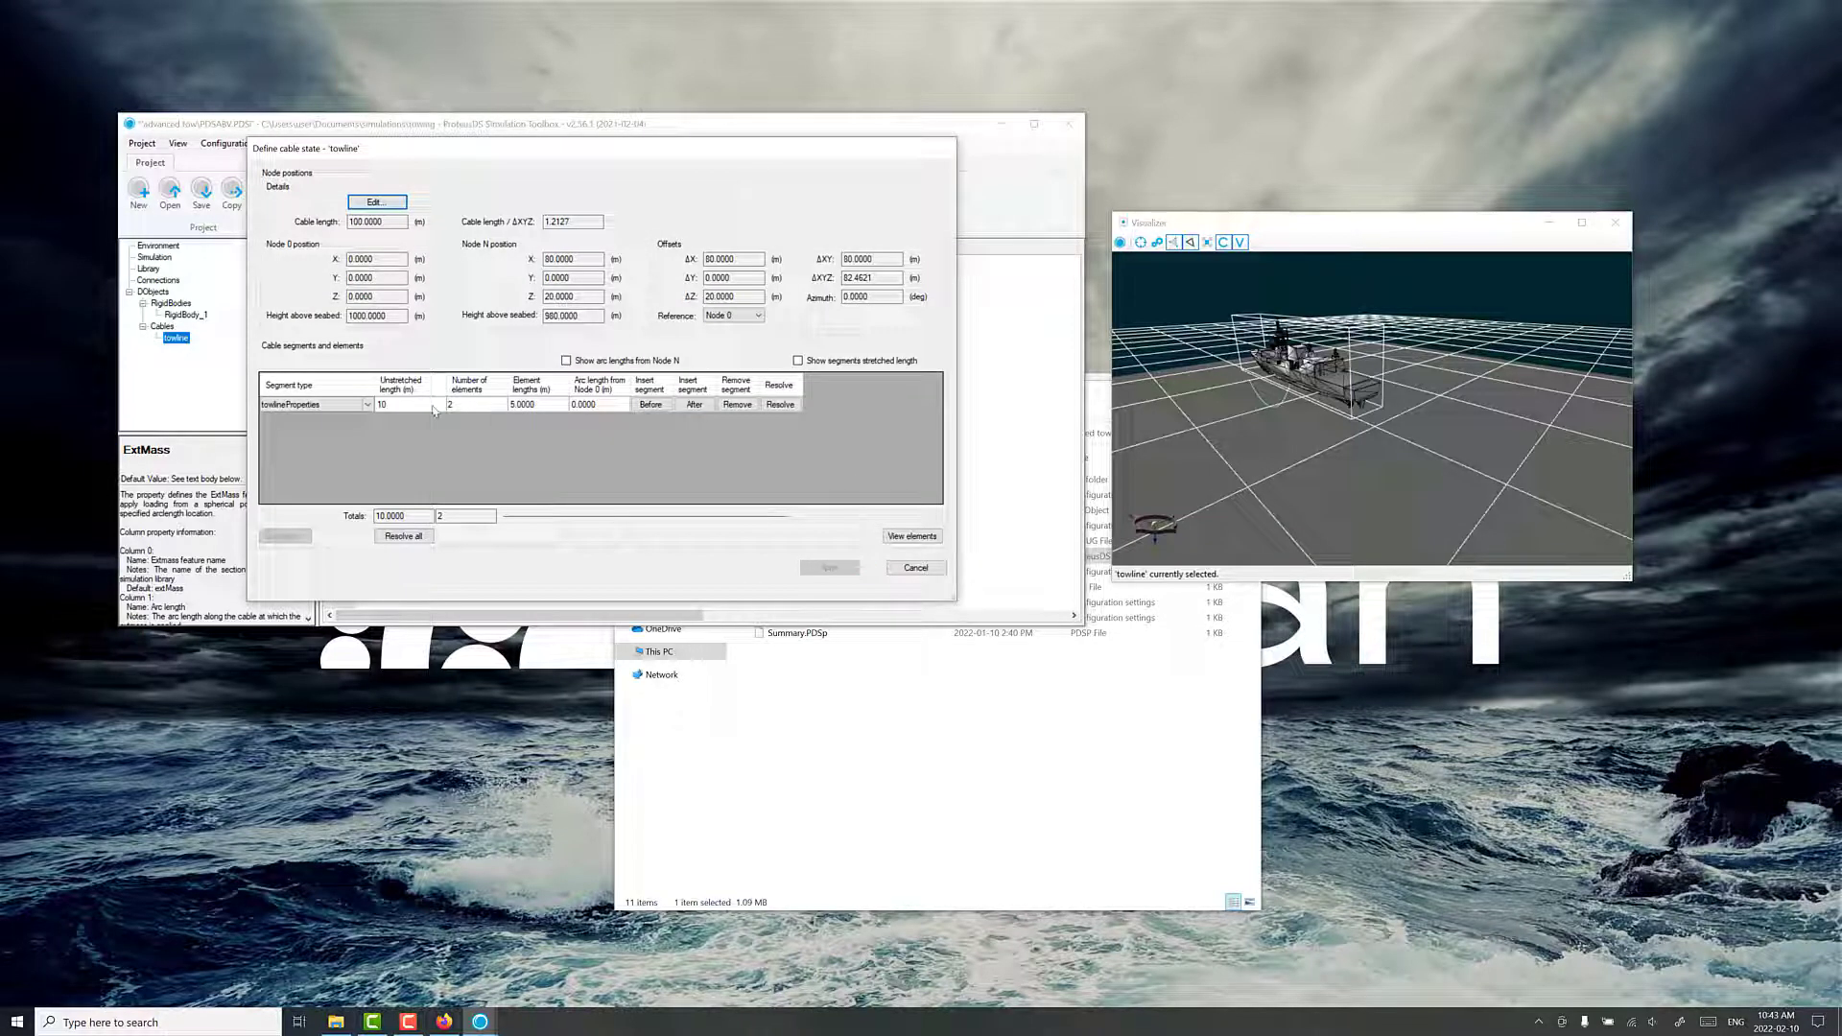
- Resolve the towlineProperties segment to an unstretched length of 100 m, give it 15 elements, and apply the cable state
left_click(380, 405)
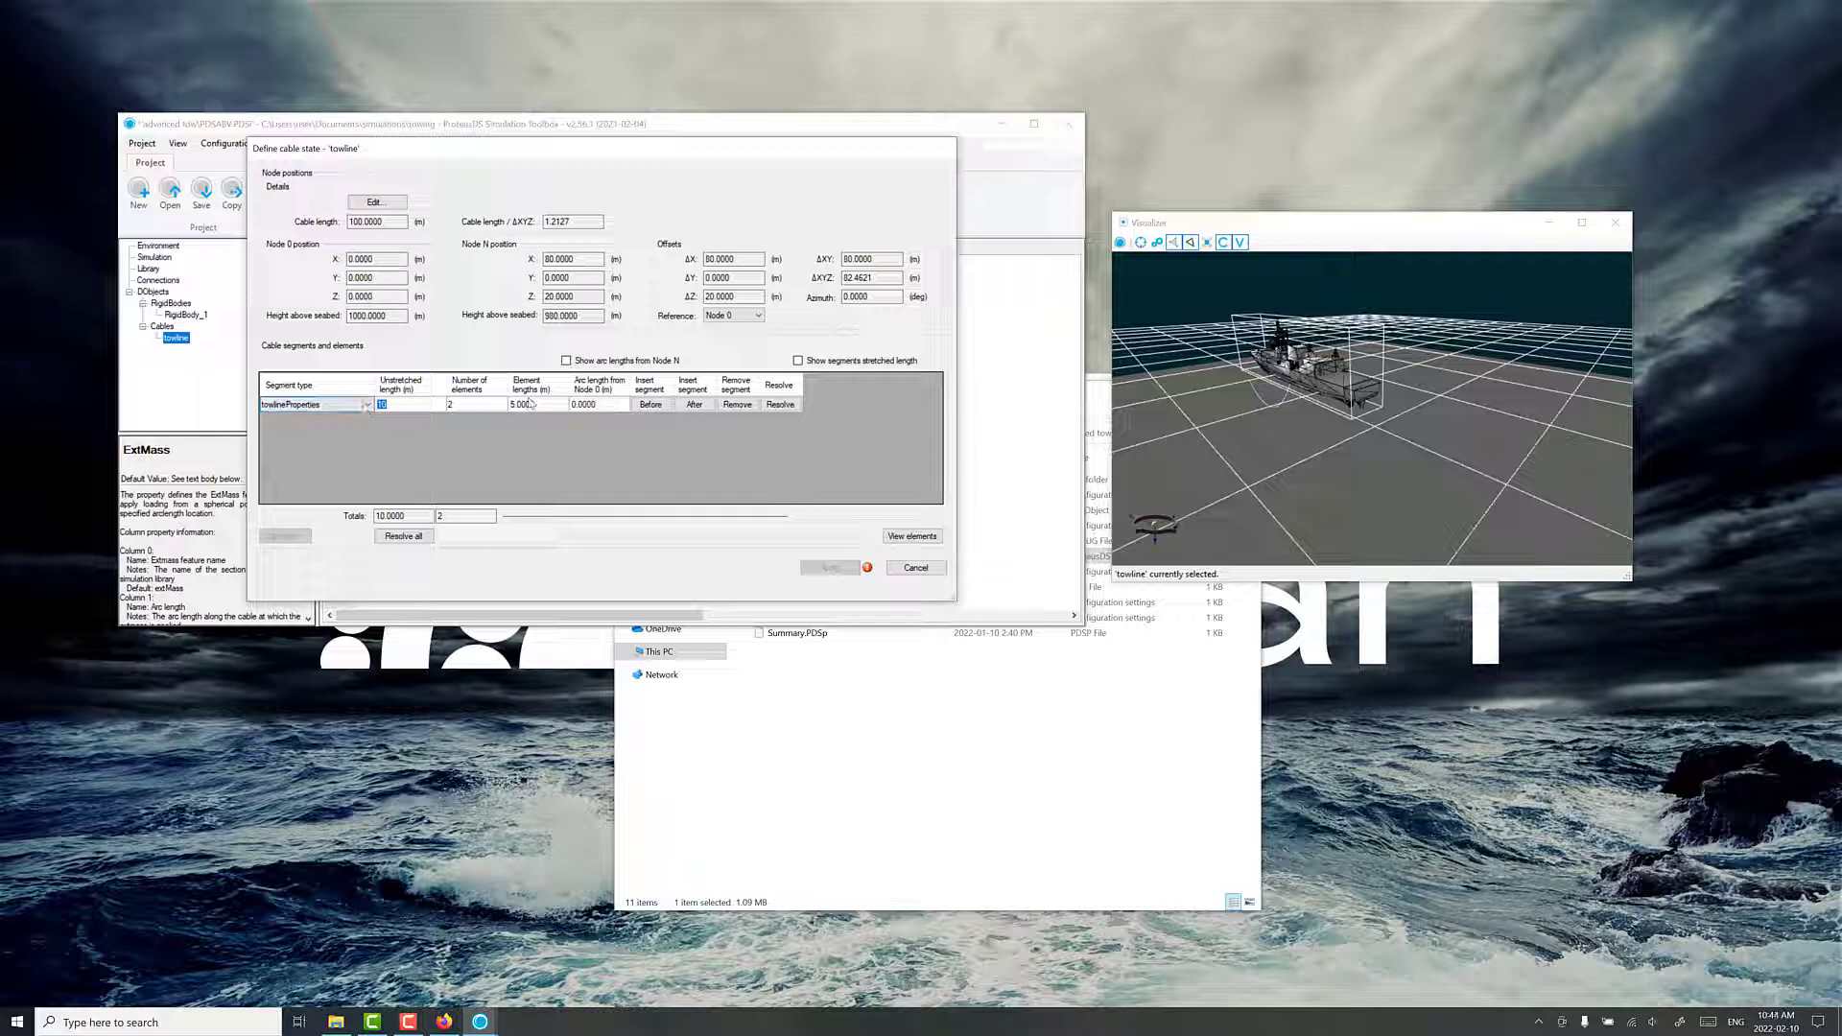
left_click(779, 406)
left_click(473, 406)
type("15")
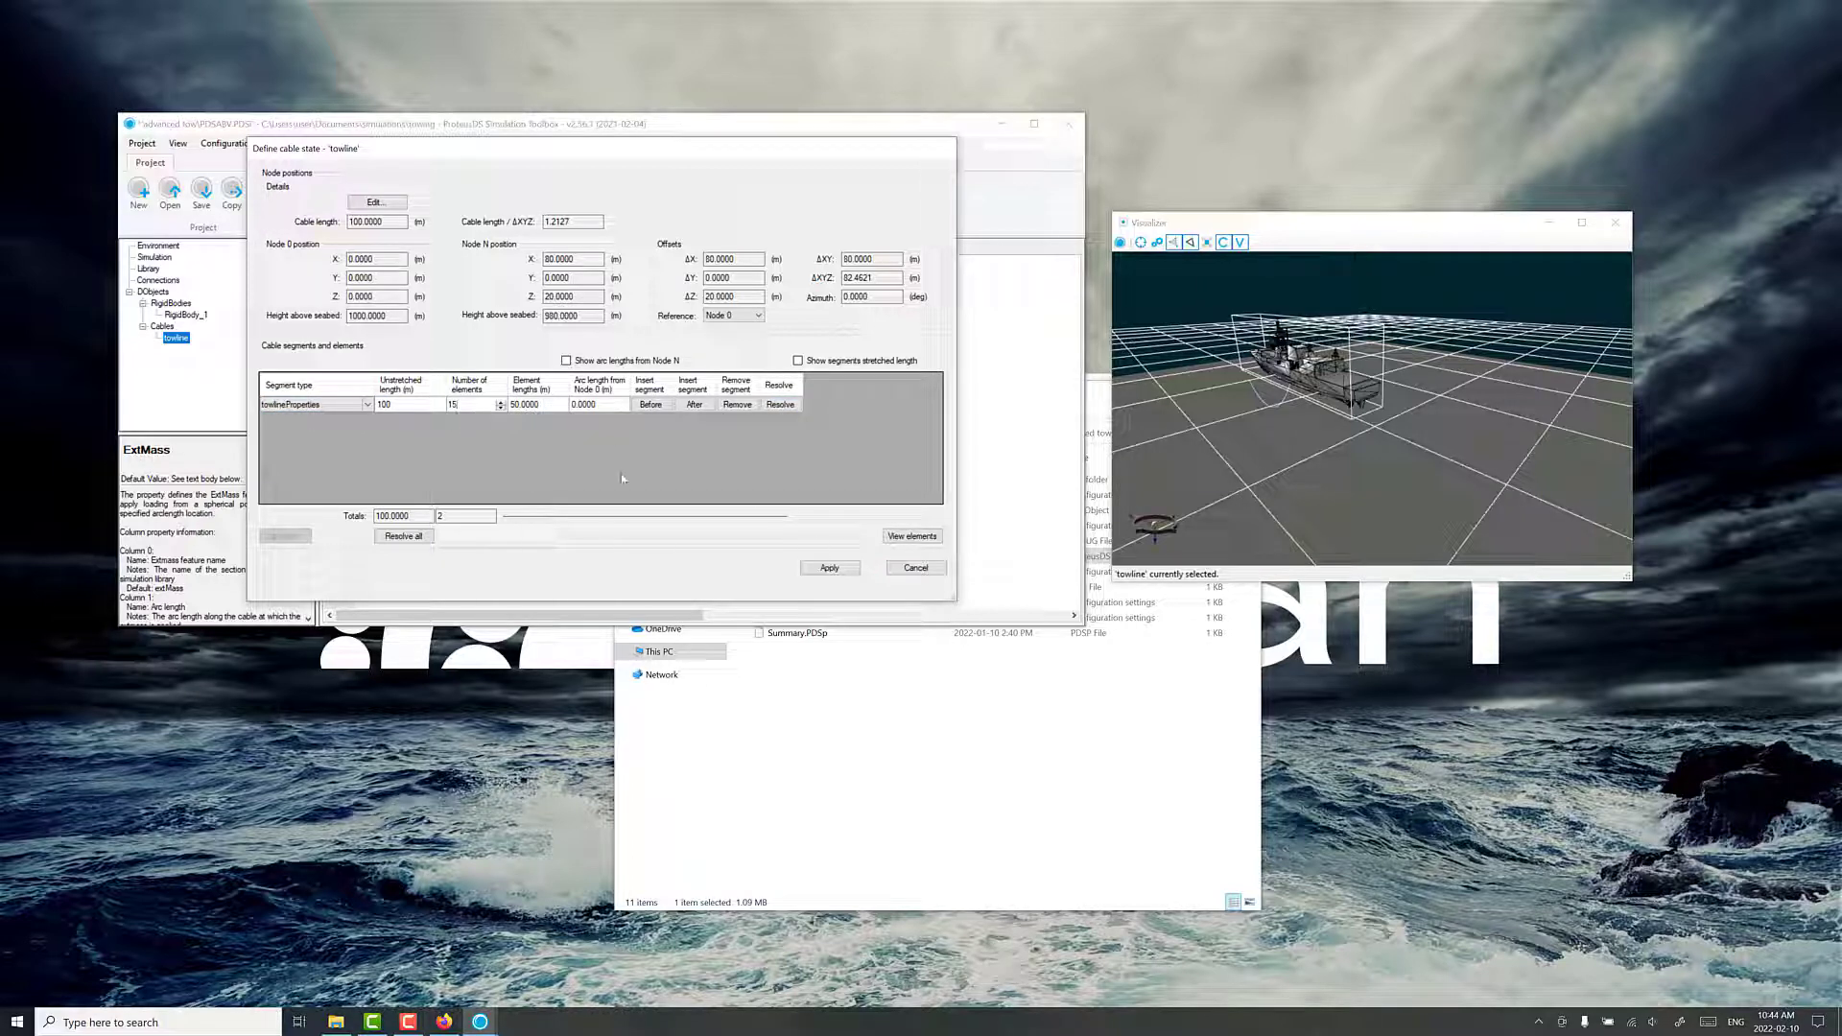
left_click(594, 404)
left_click(829, 568)
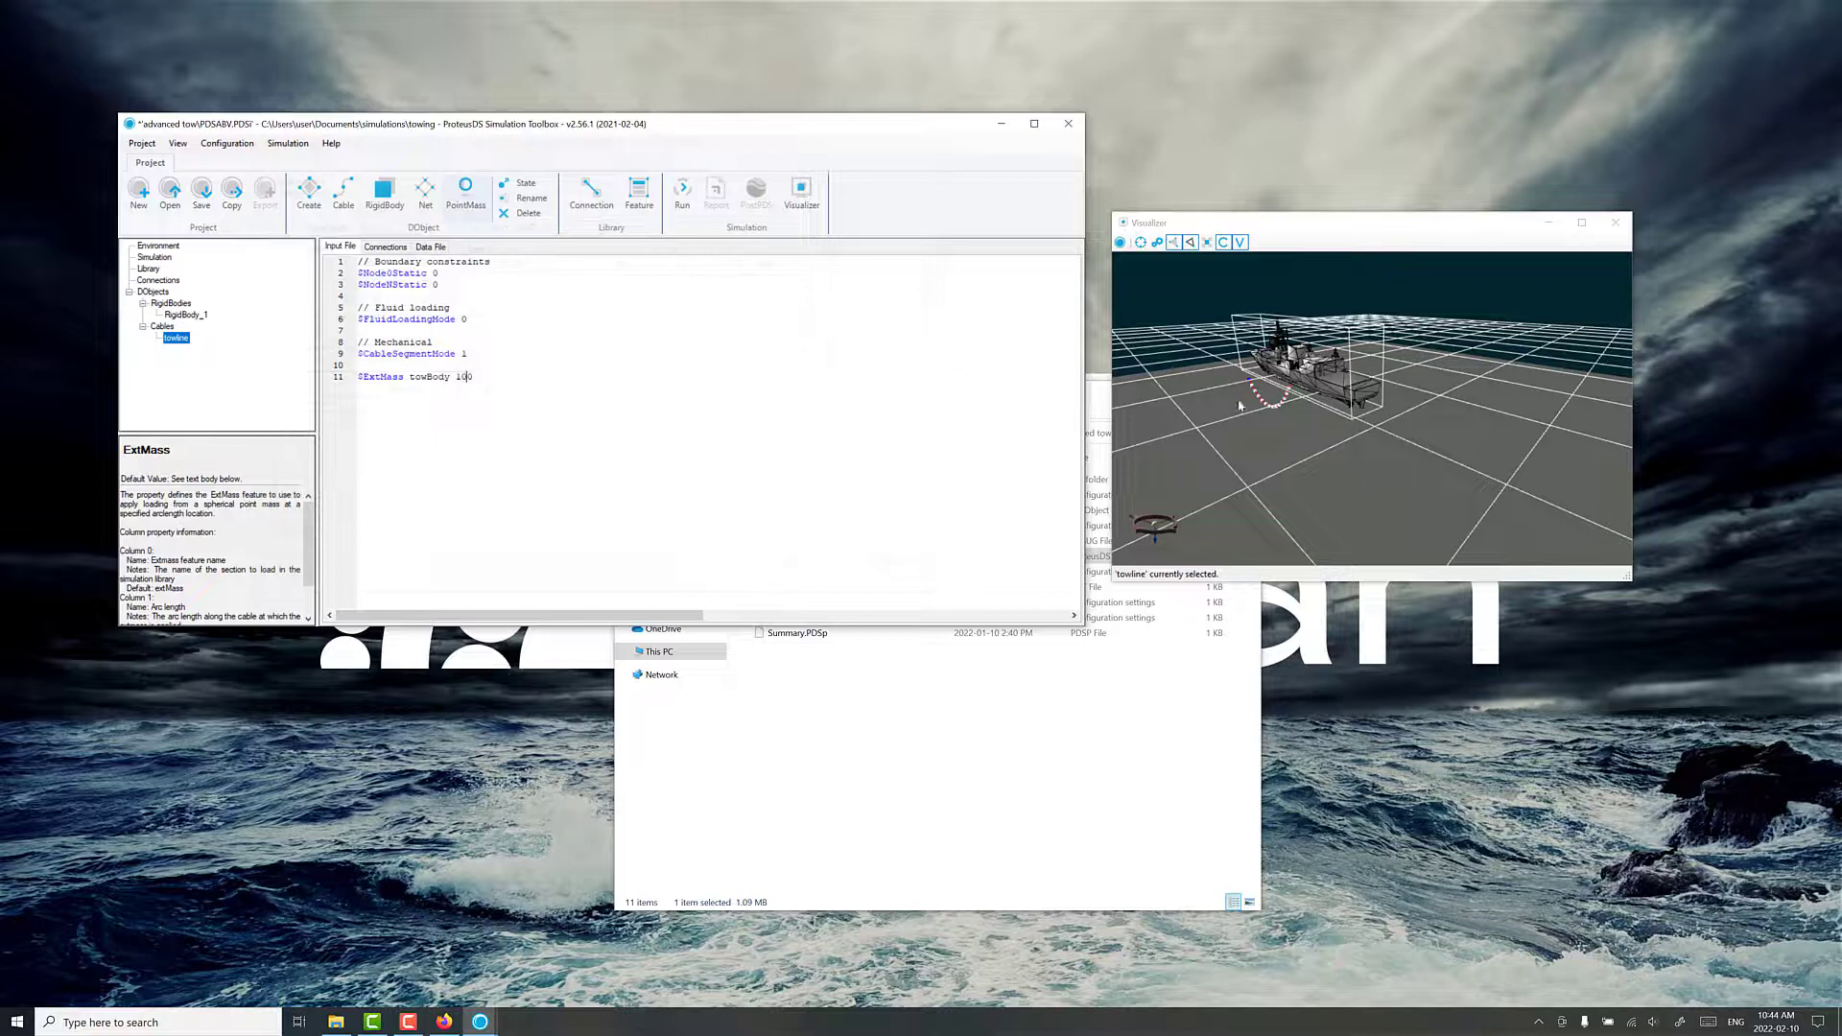
- Create a Point connection with RigidBody_1 as master and the towline cable as follower
left_click_drag(1238, 406, 1342, 441)
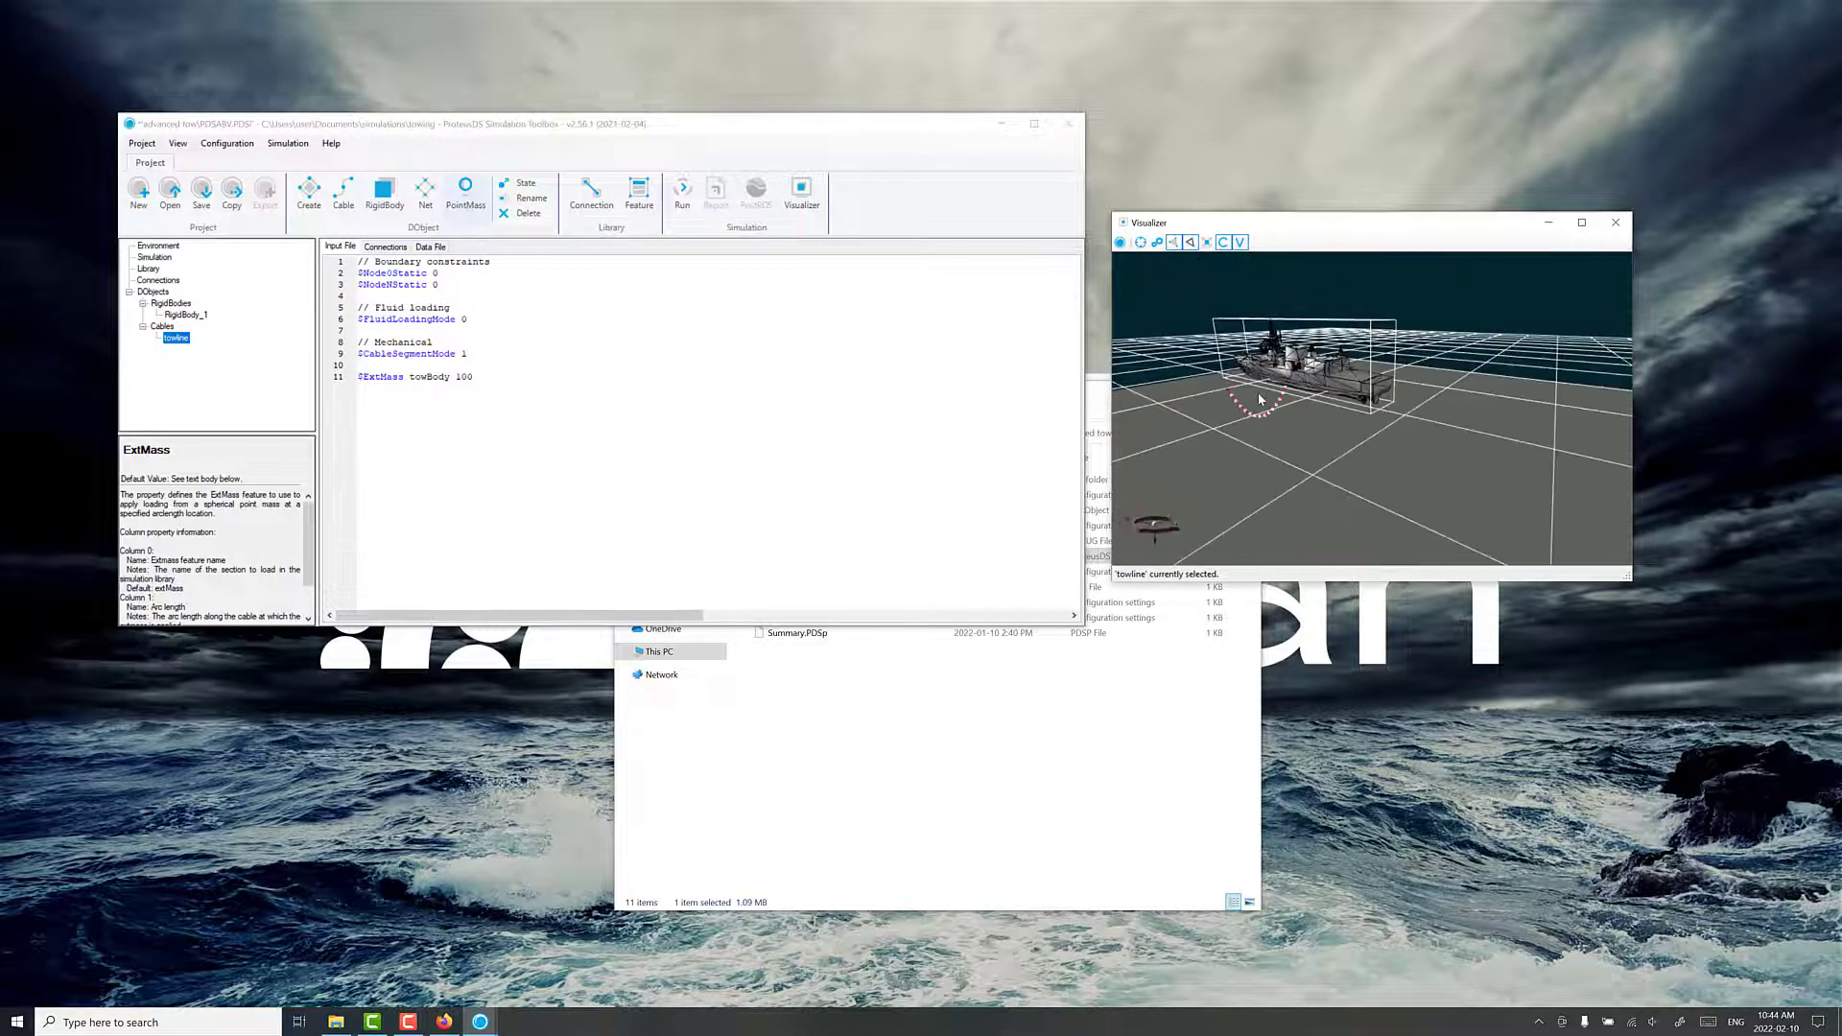
left_click(515, 399)
key("Return")
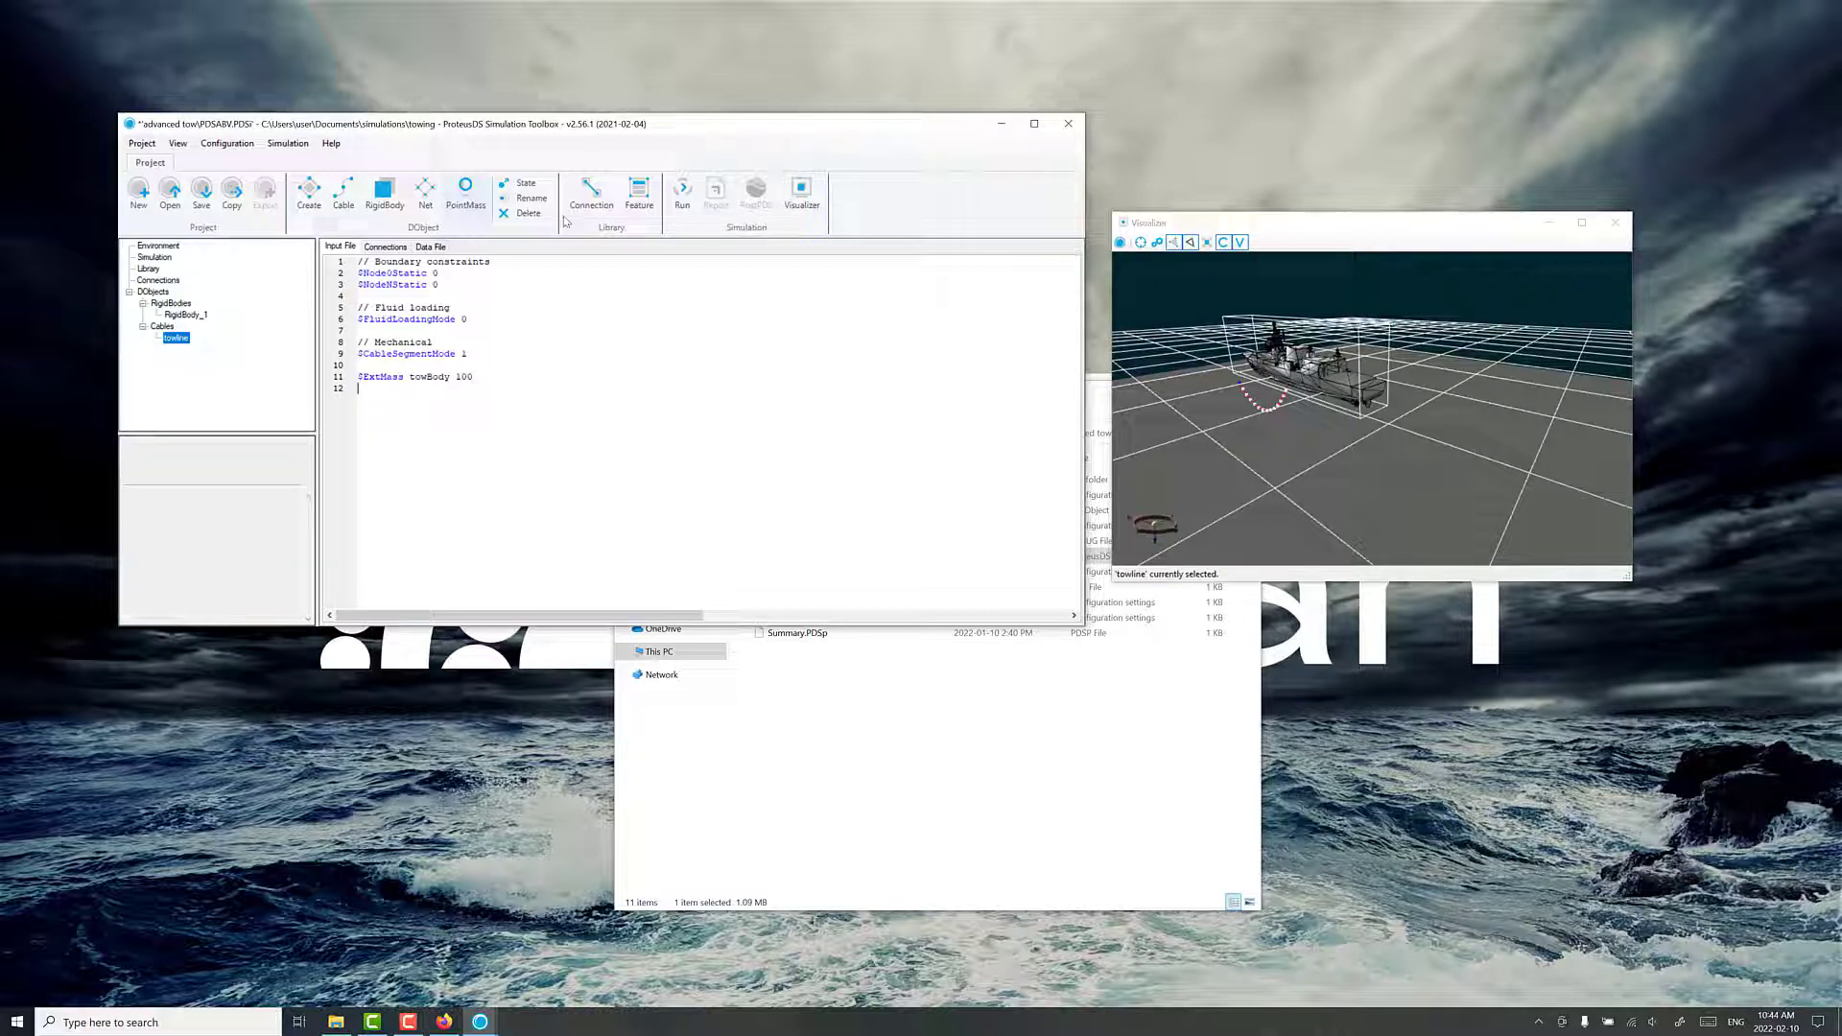
left_click(591, 196)
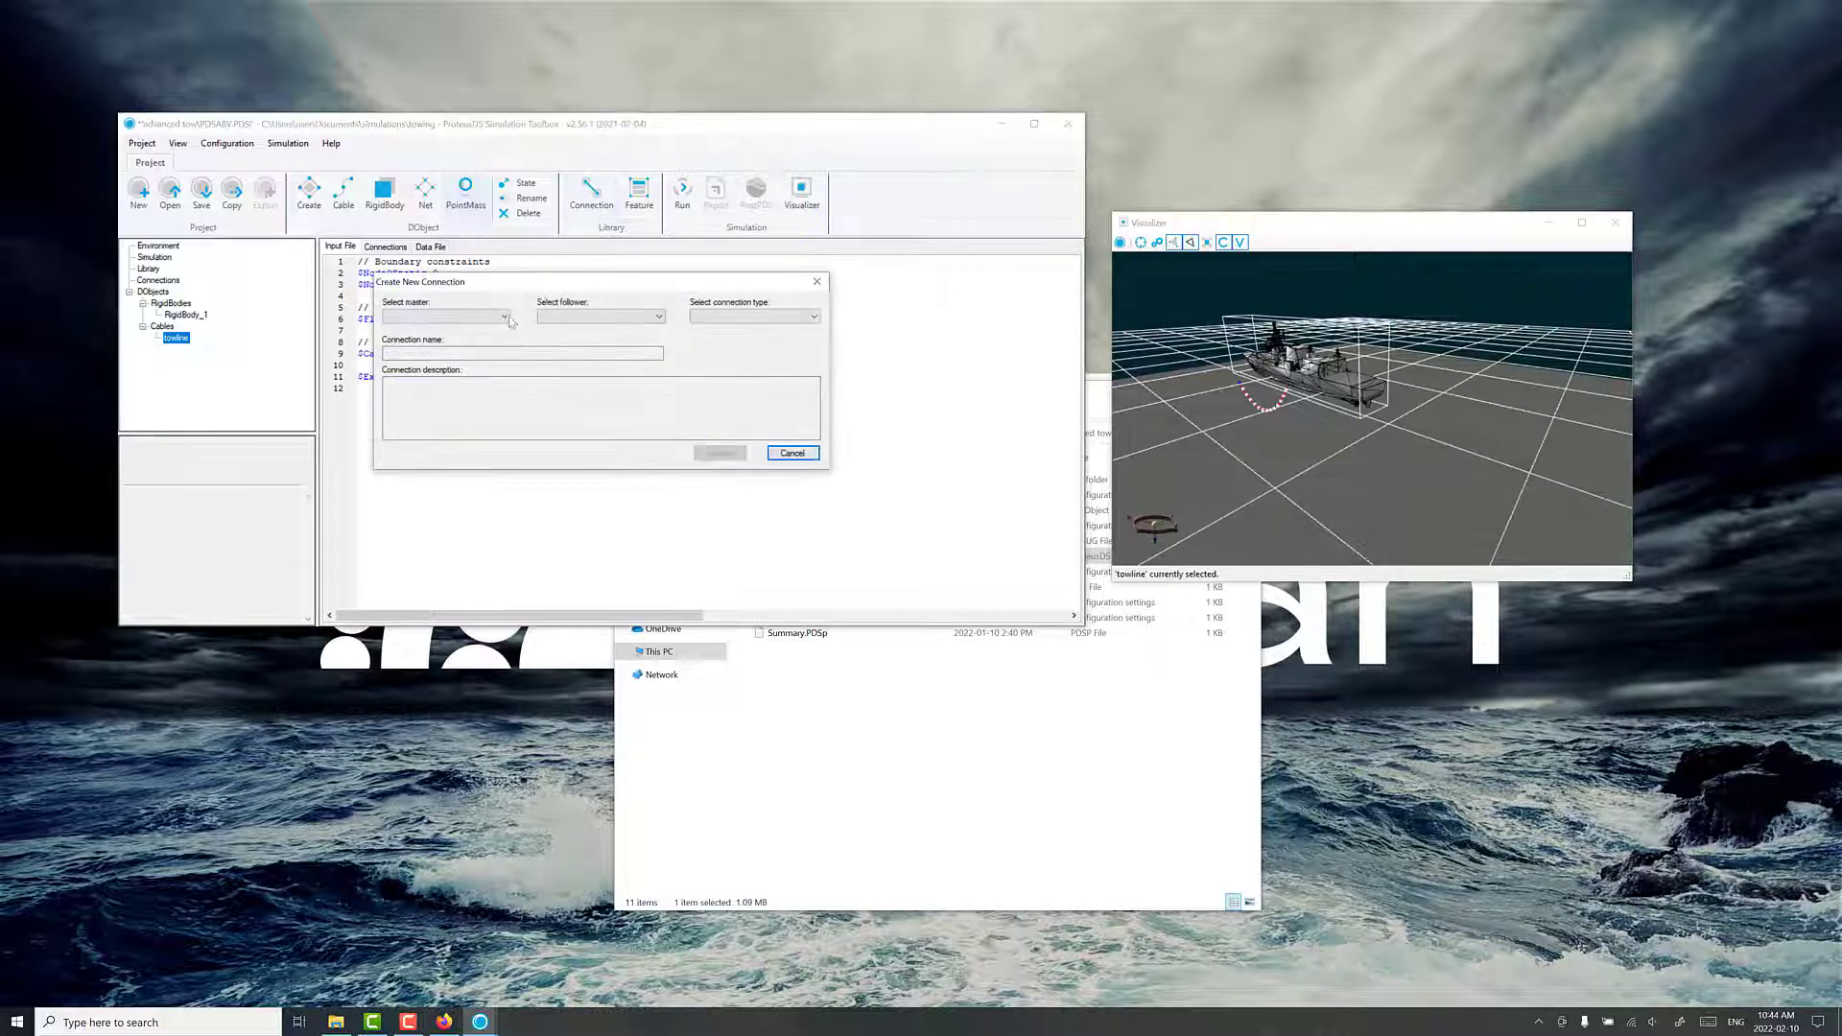
left_click(451, 316)
left_click(479, 330)
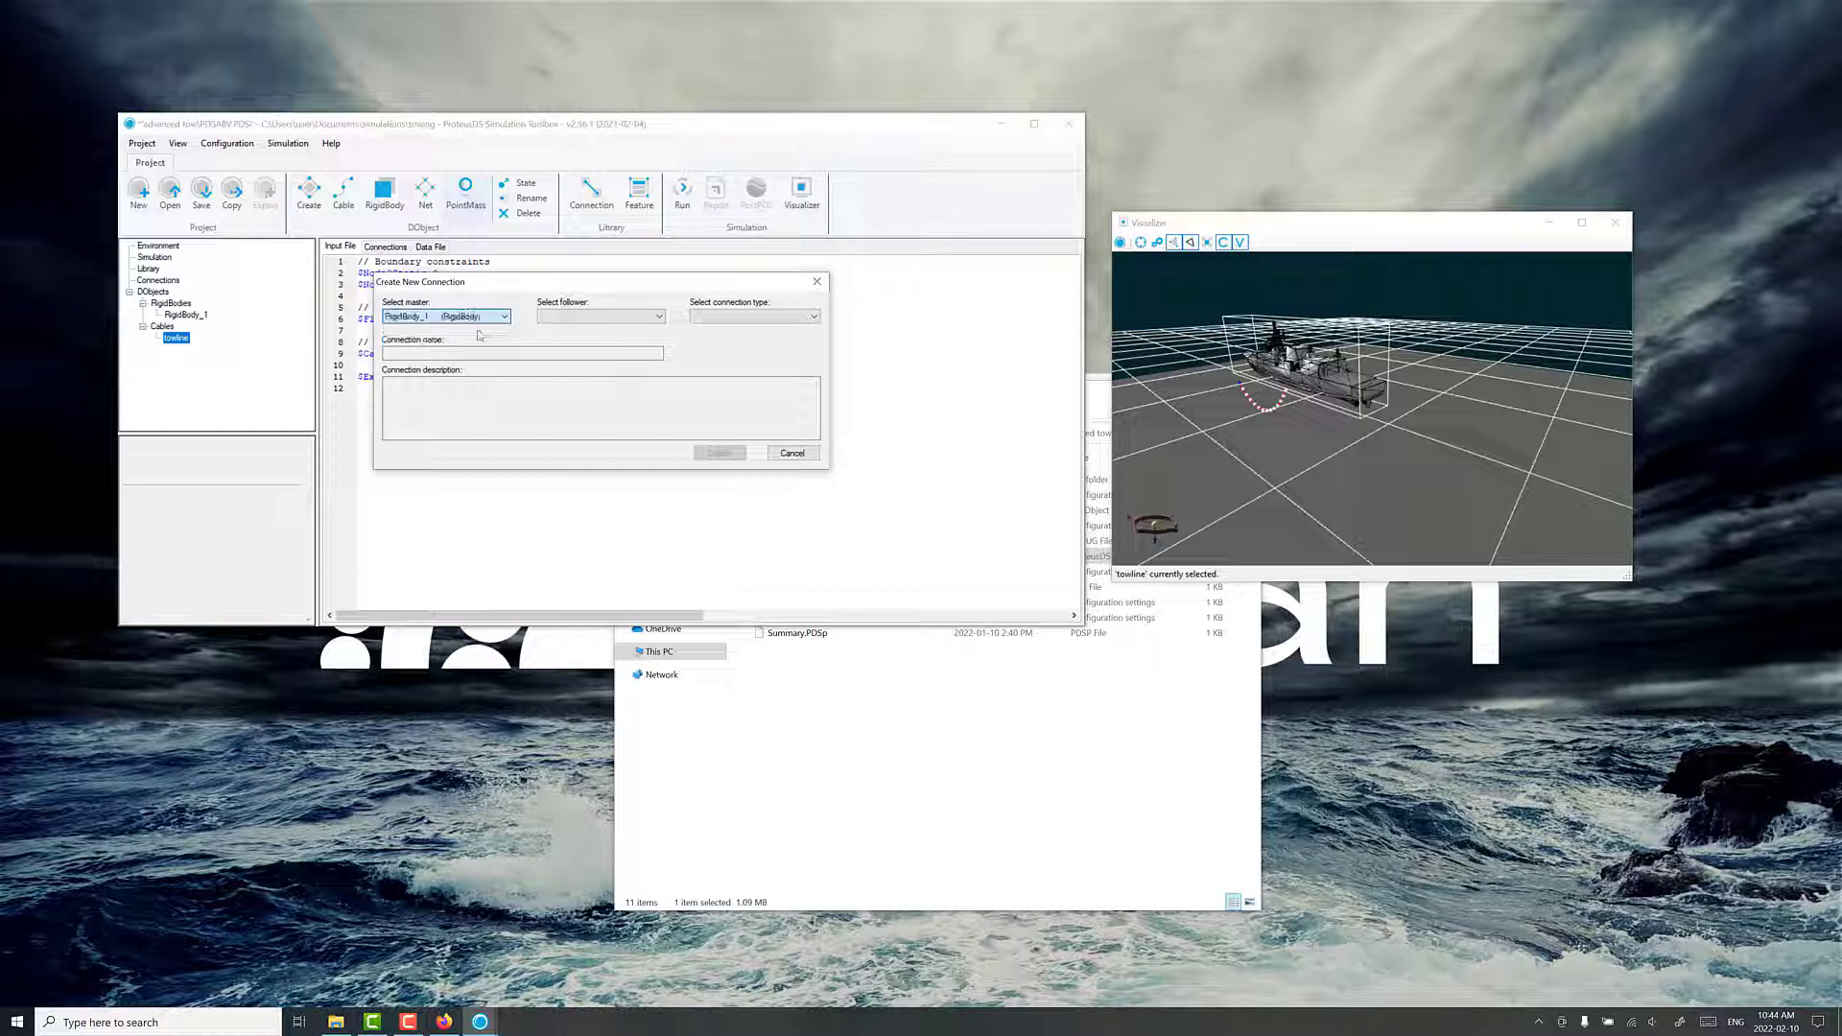
left_click(562, 317)
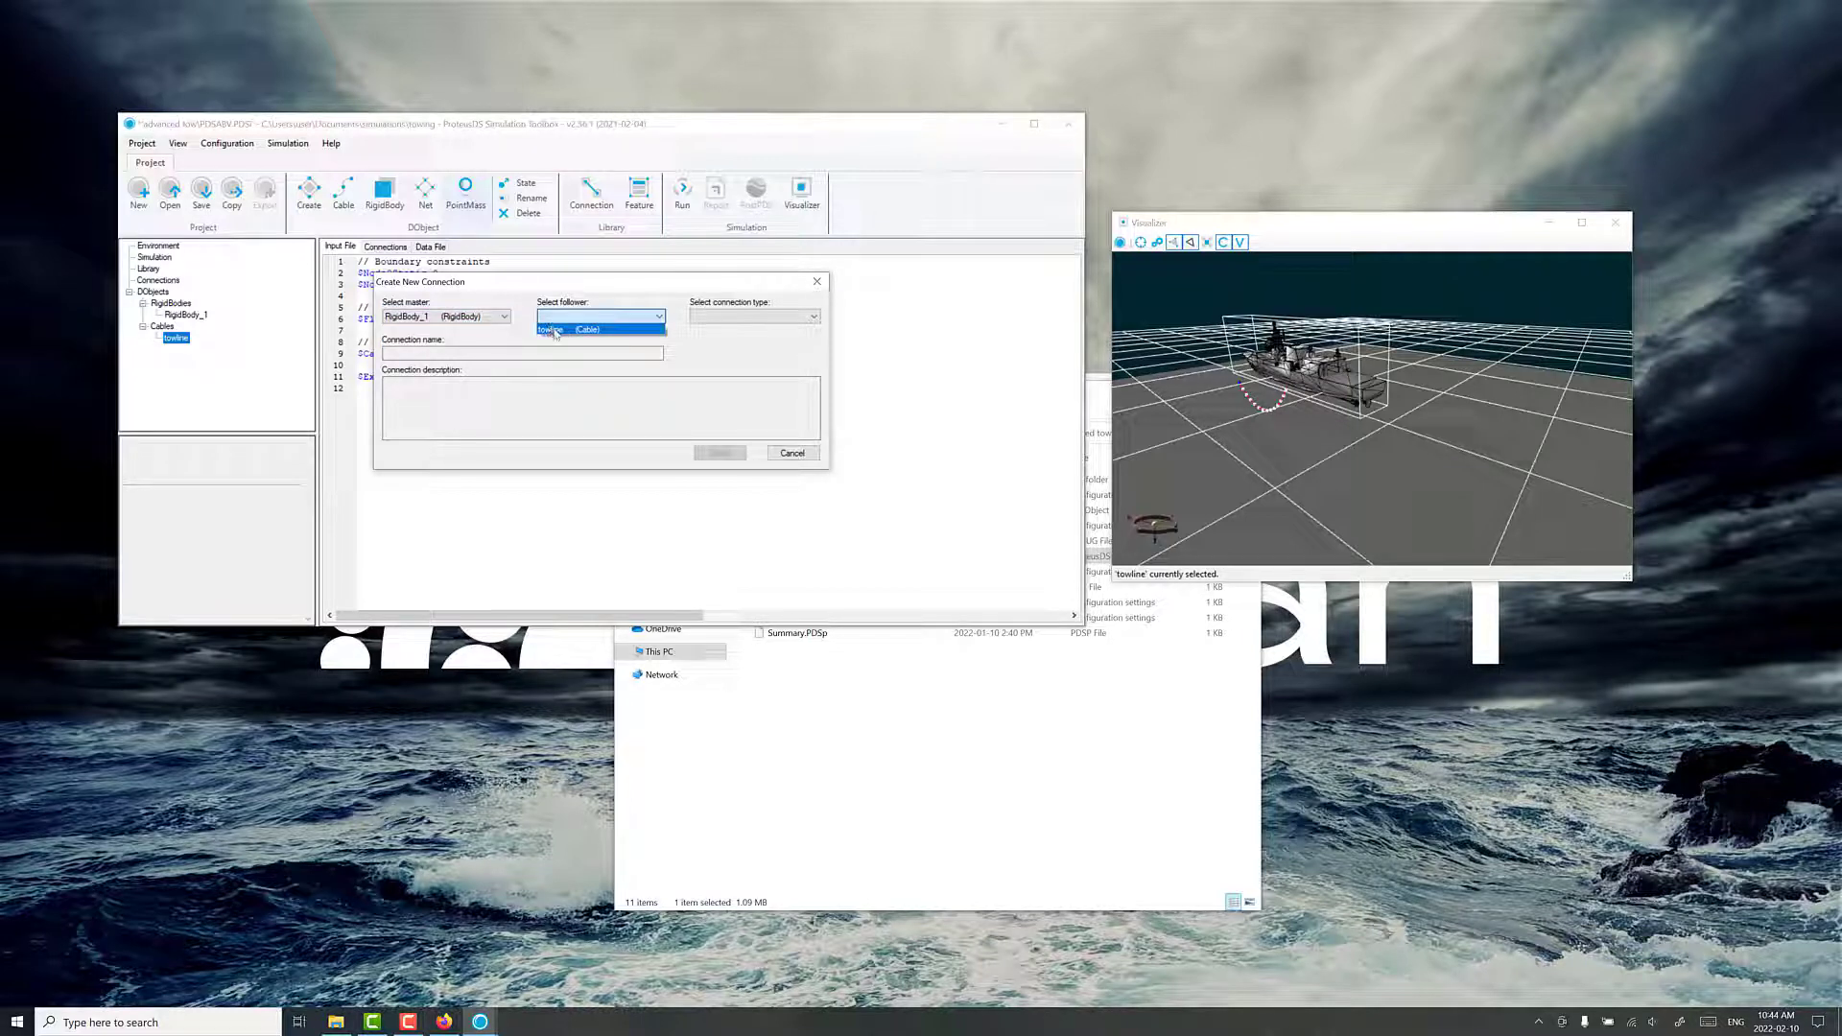
left_click(555, 331)
left_click(719, 318)
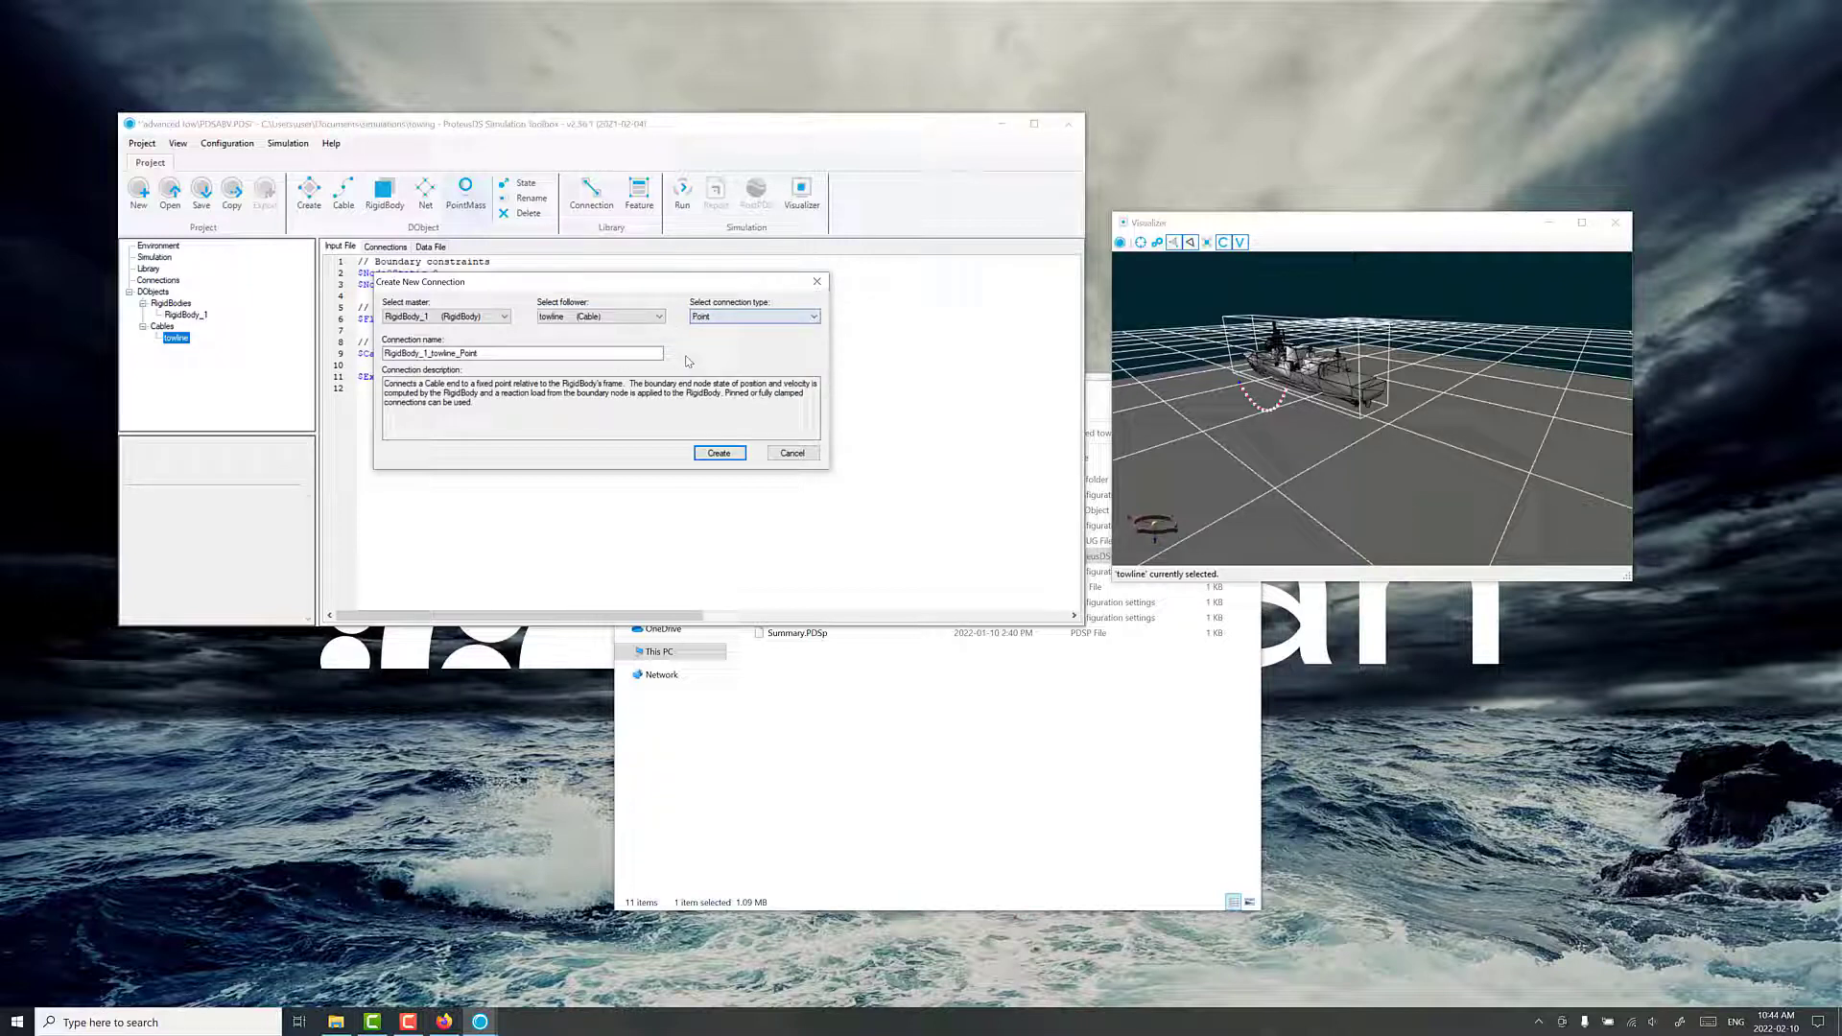
left_click(704, 455)
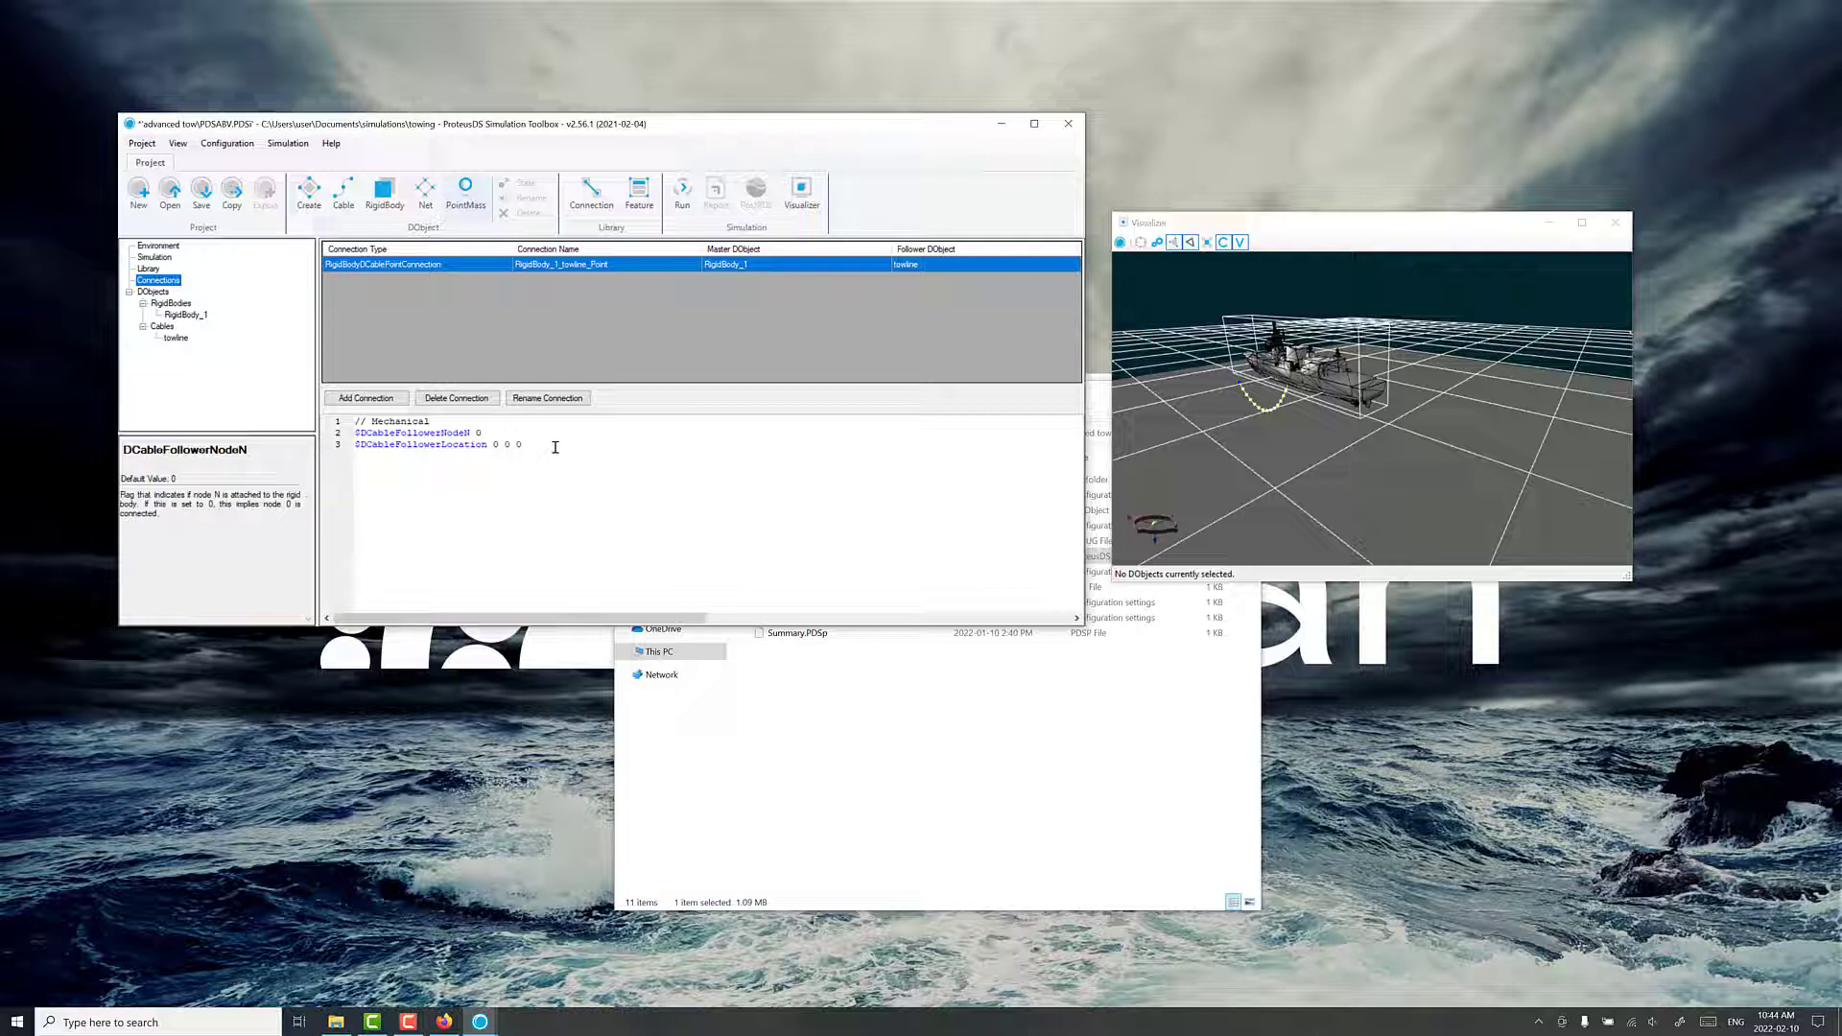
- Set the $DCableFollowerLocation of the towline connection to -75 0 -11.8
key("Left")
key("Down")
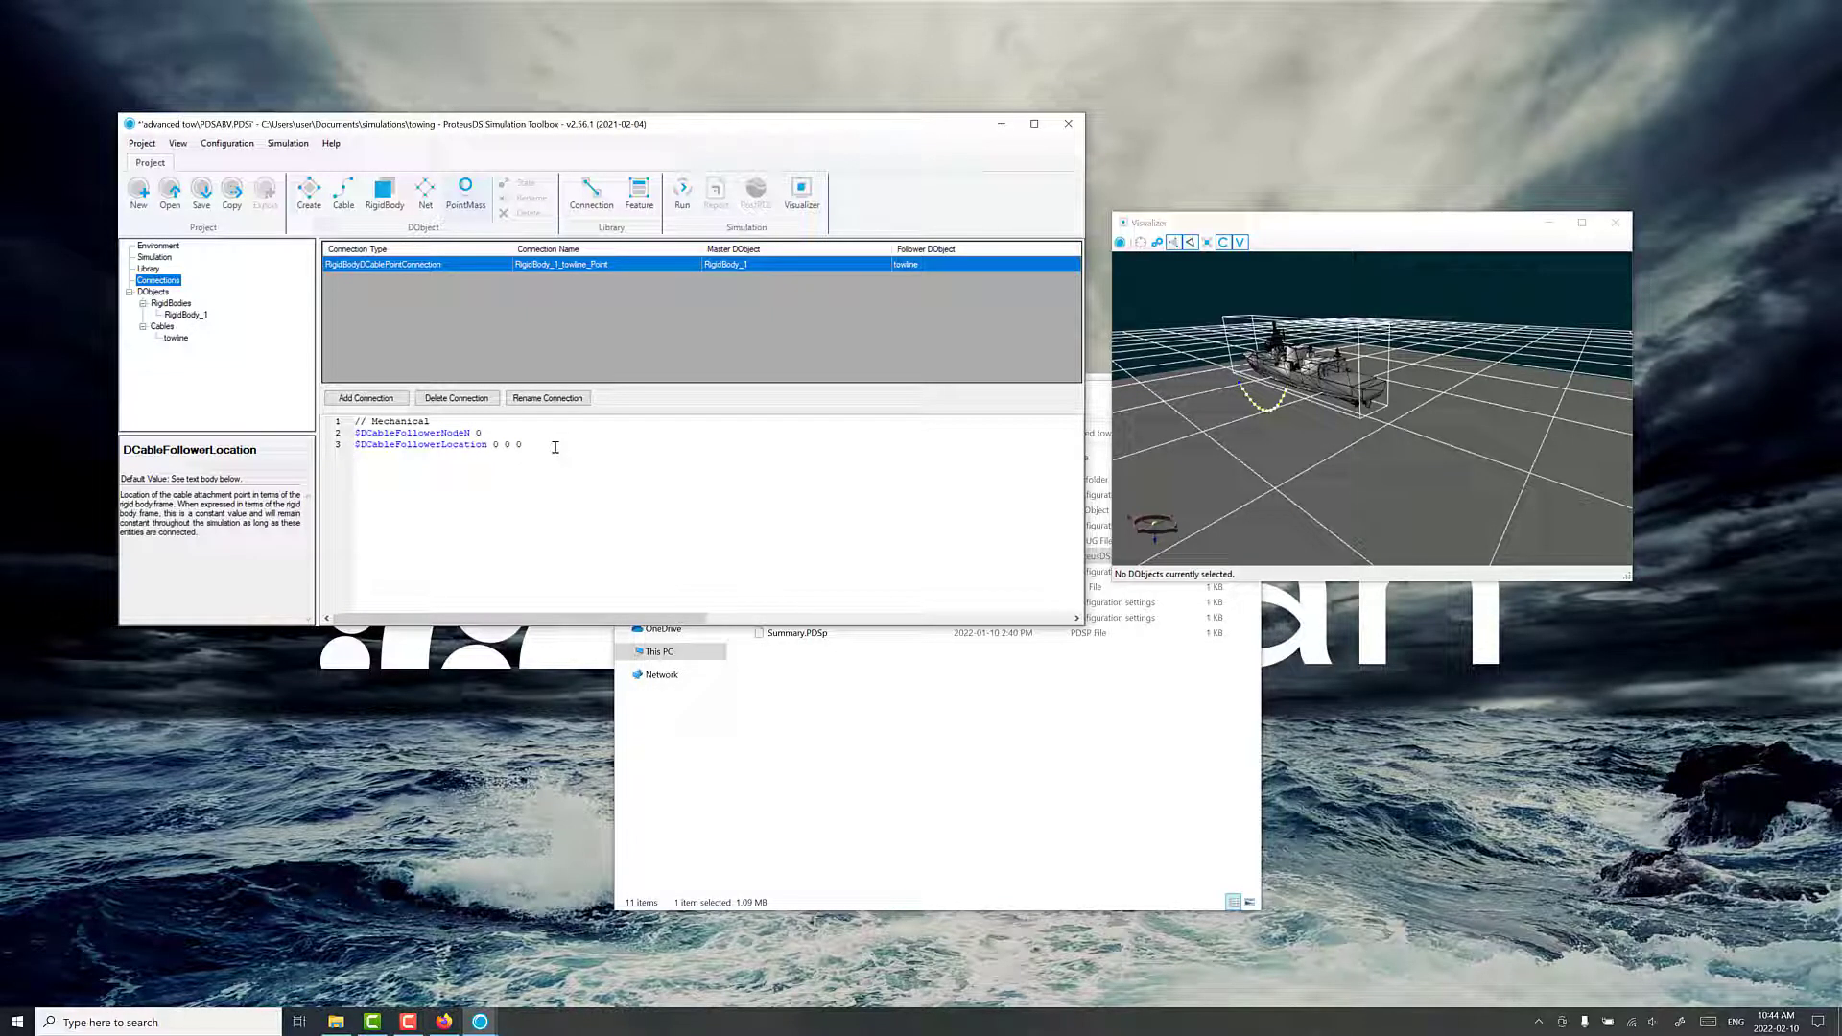
key("shift+Right")
key("shift+Right")
key("shift+Right")
key("shift+Right")
key("shift+Right")
type("-78")
- Edit the towline's cable state so that Node 0 matches its connection point on the frigate
left_click(176, 338)
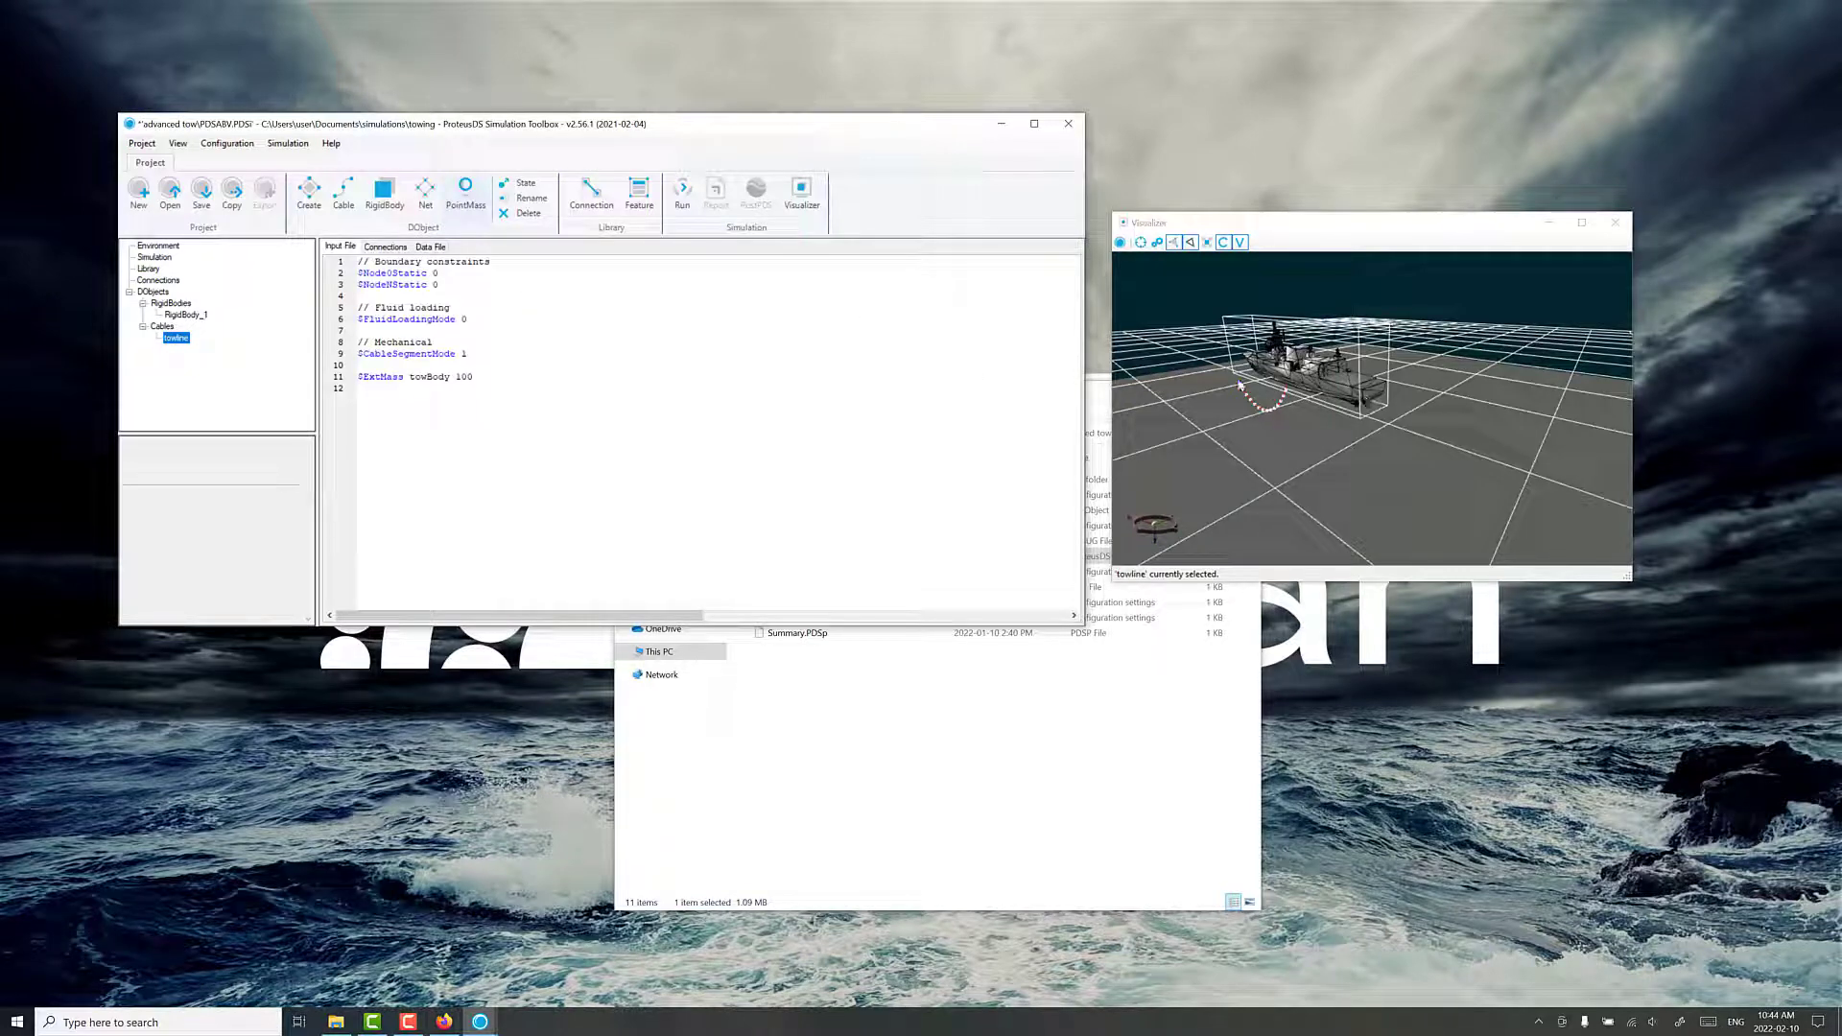
left_click(526, 183)
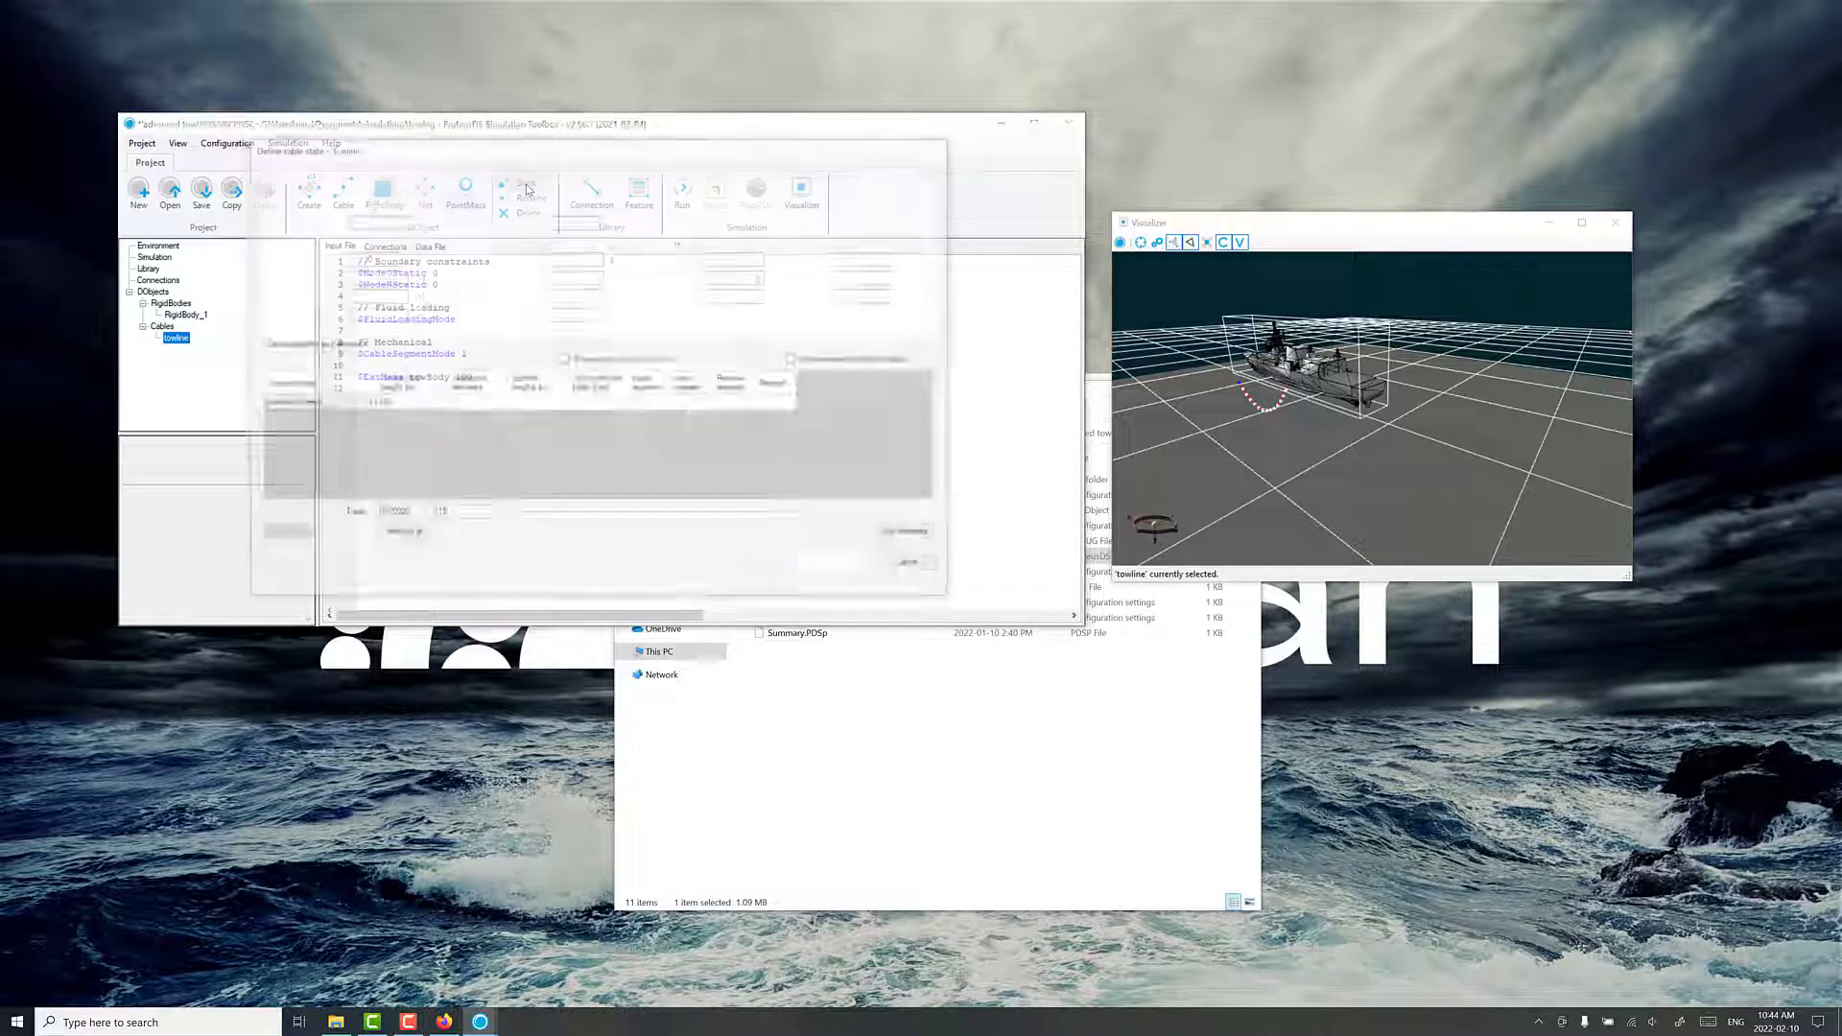
left_click(375, 204)
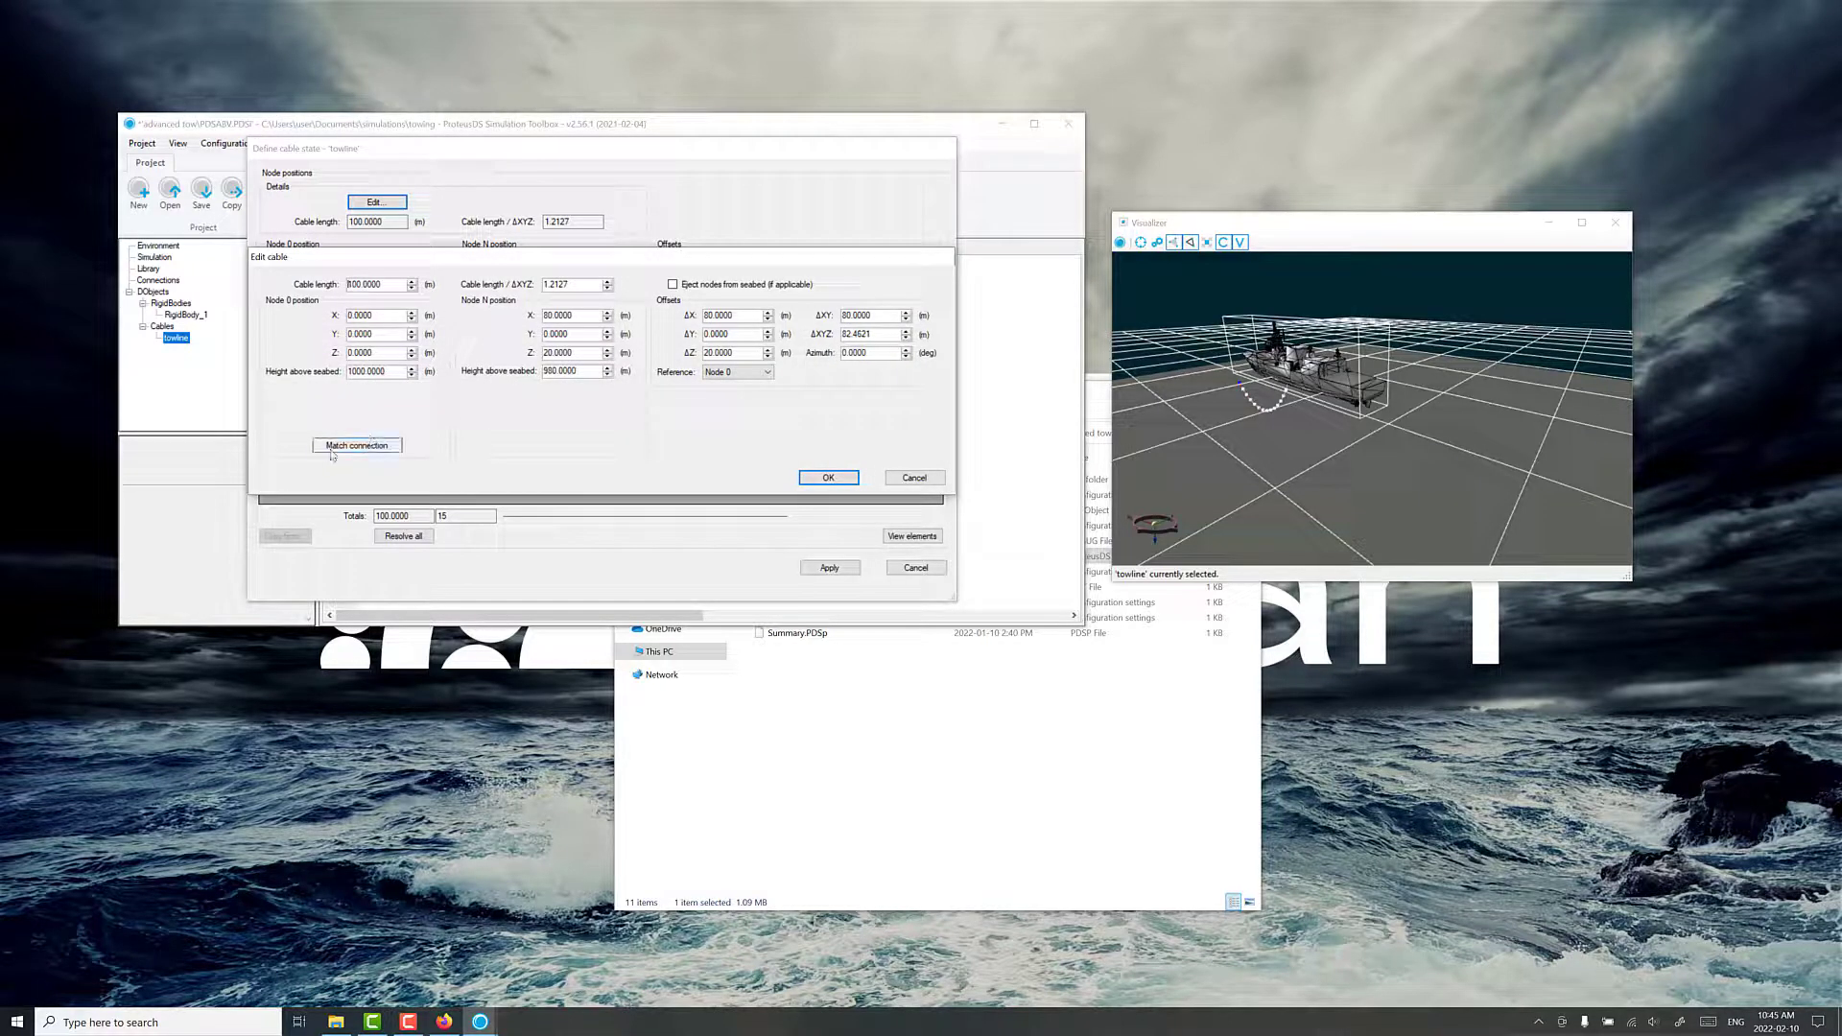
left_click(353, 447)
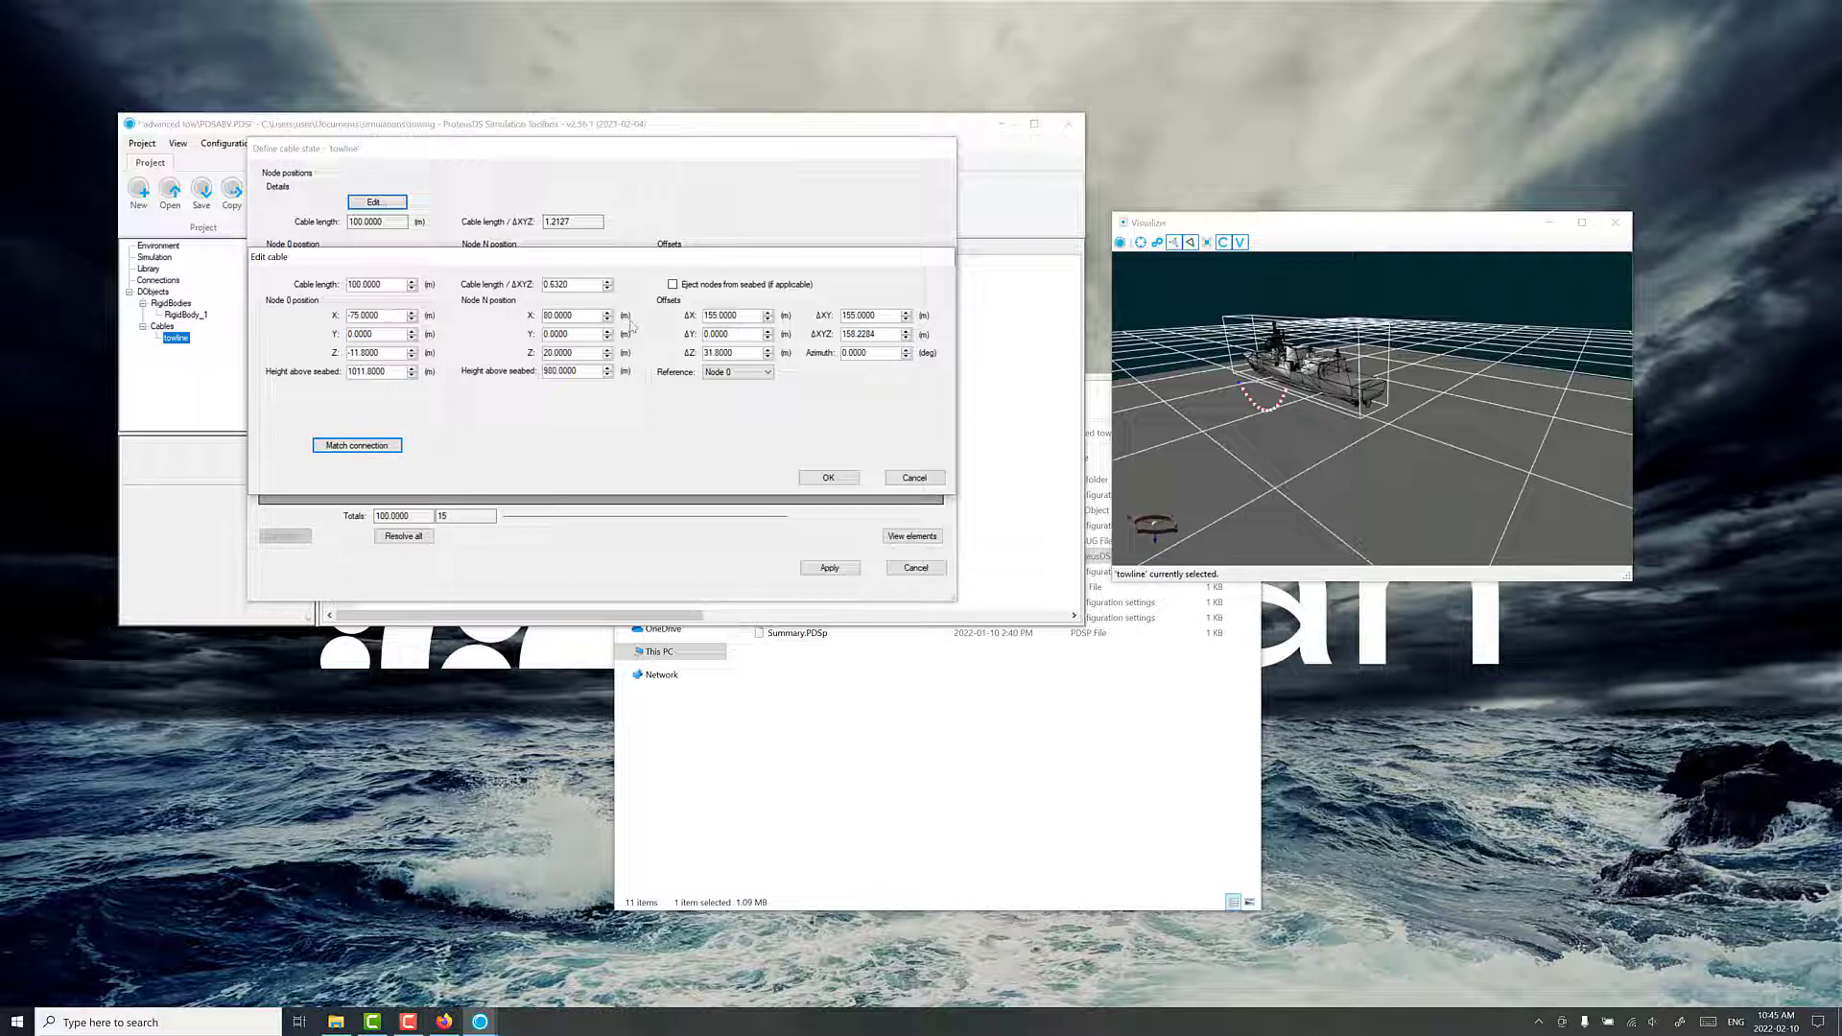
- Set the towline's offsets from Node 0 to ΔX -80 m and ΔZ 20 m, apply the cable state, and save the project
double_click(744, 315)
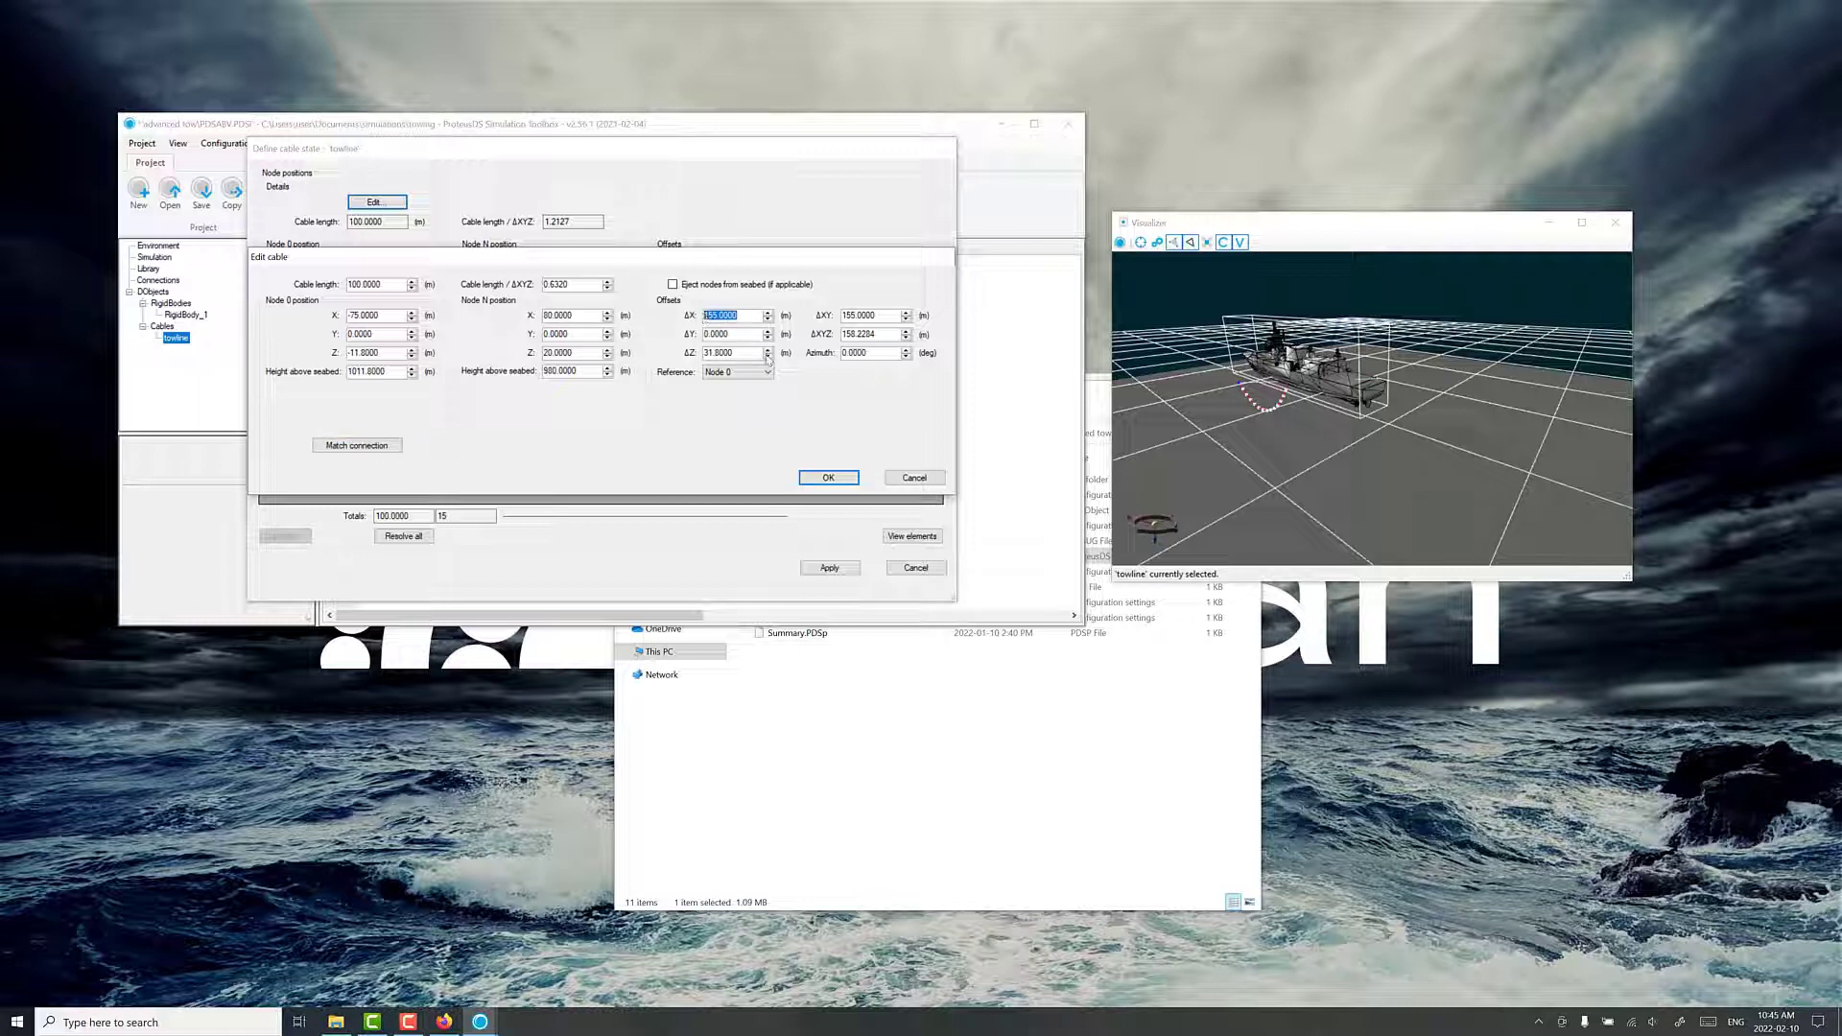
type("80")
left_click_drag(756, 353, 684, 355)
type("20")
left_click(735, 334)
left_click(708, 316)
type("-")
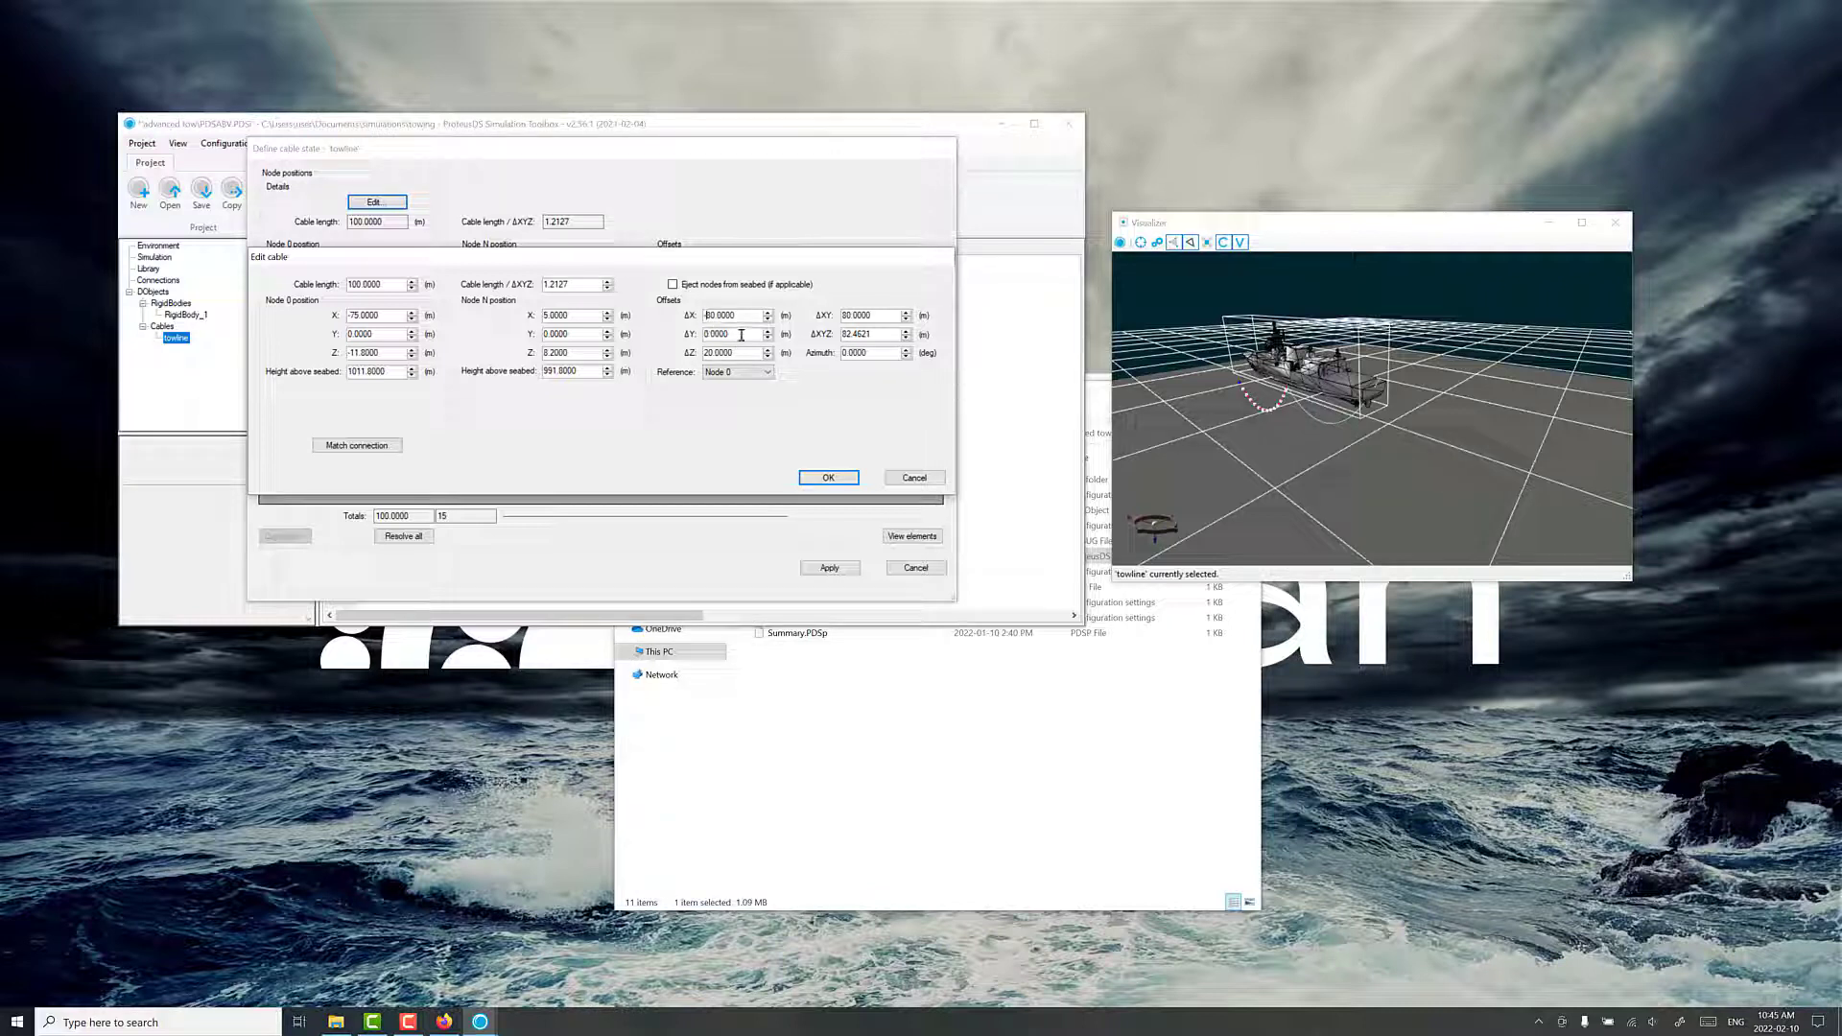
left_click(741, 333)
left_click(827, 477)
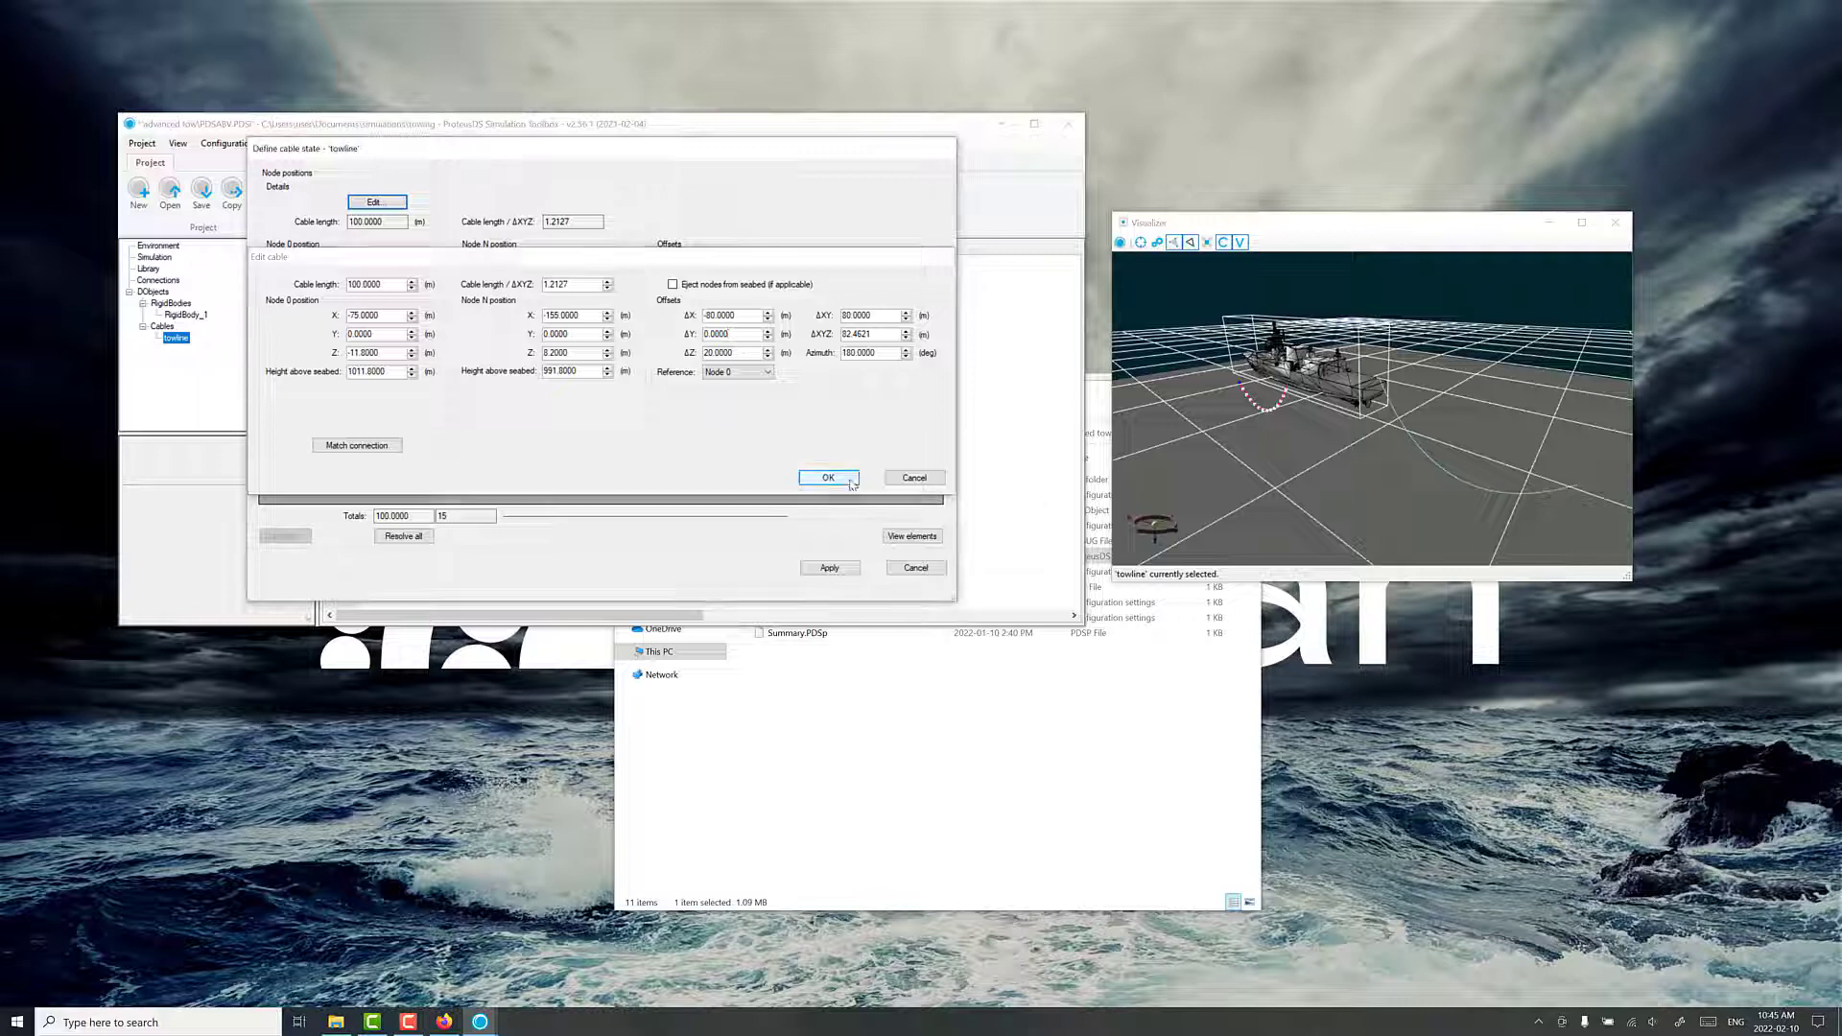
left_click(826, 567)
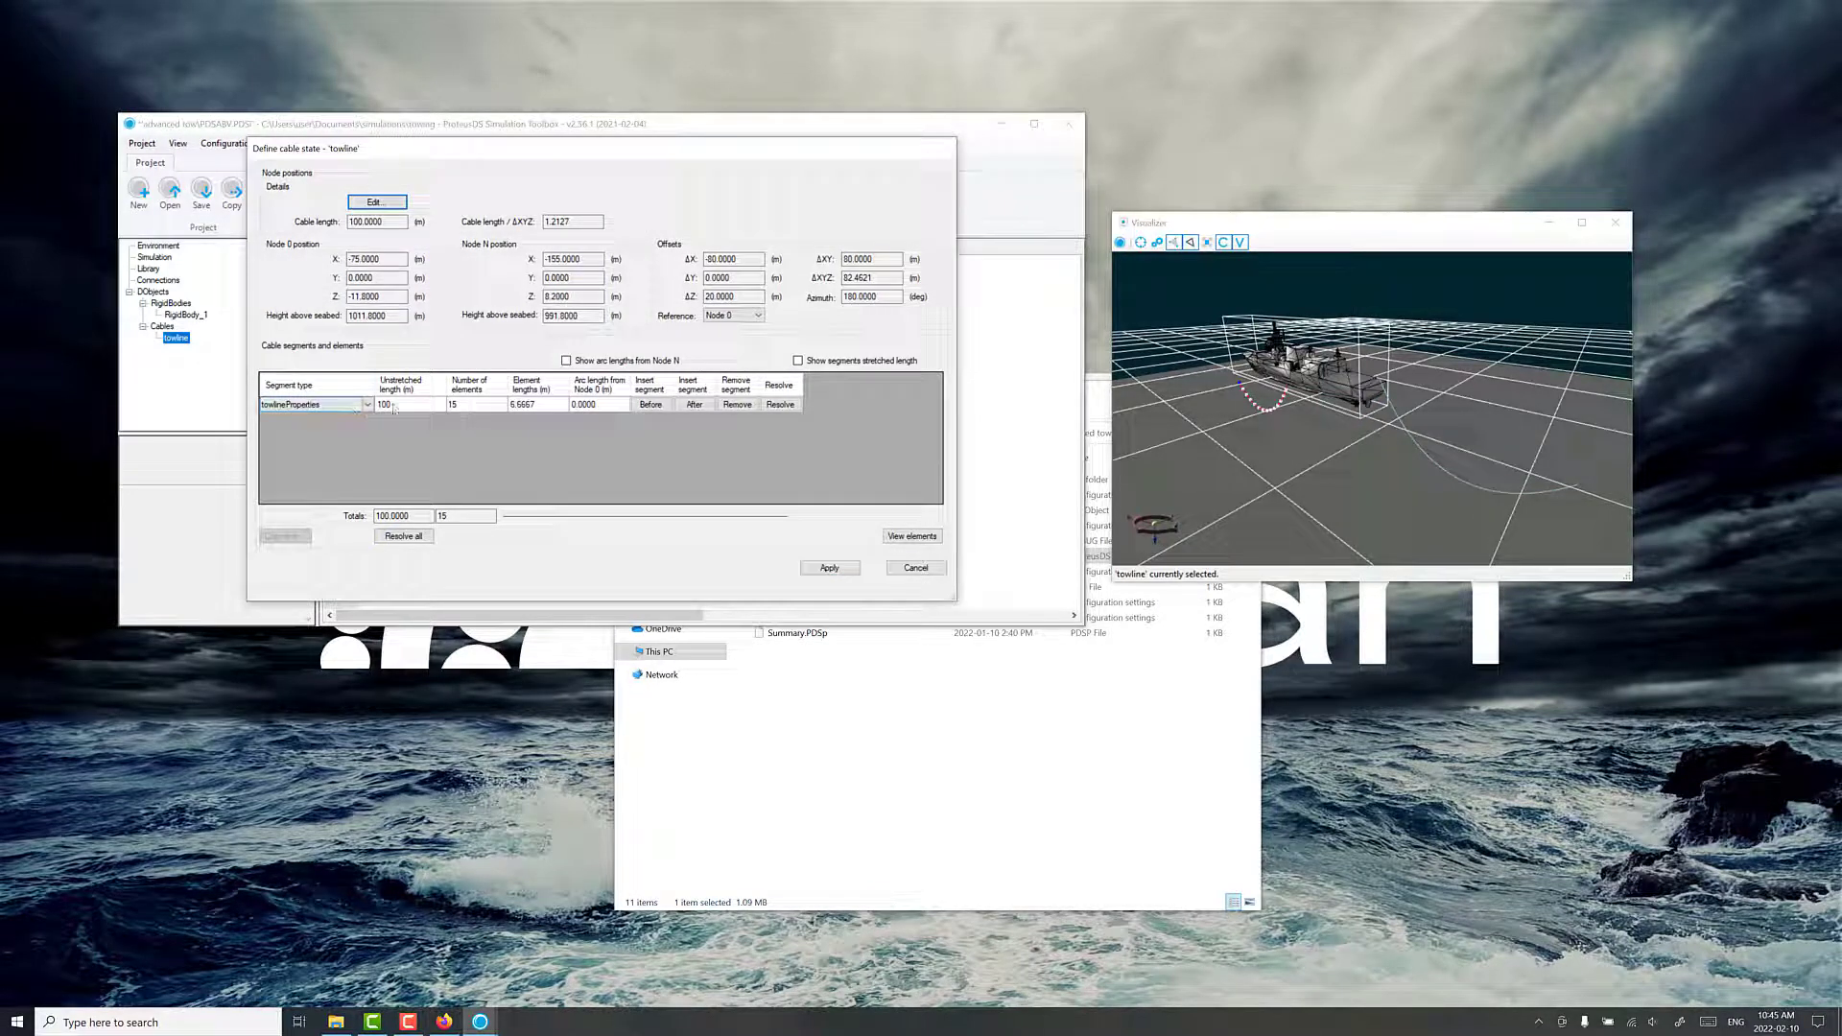
left_click(828, 568)
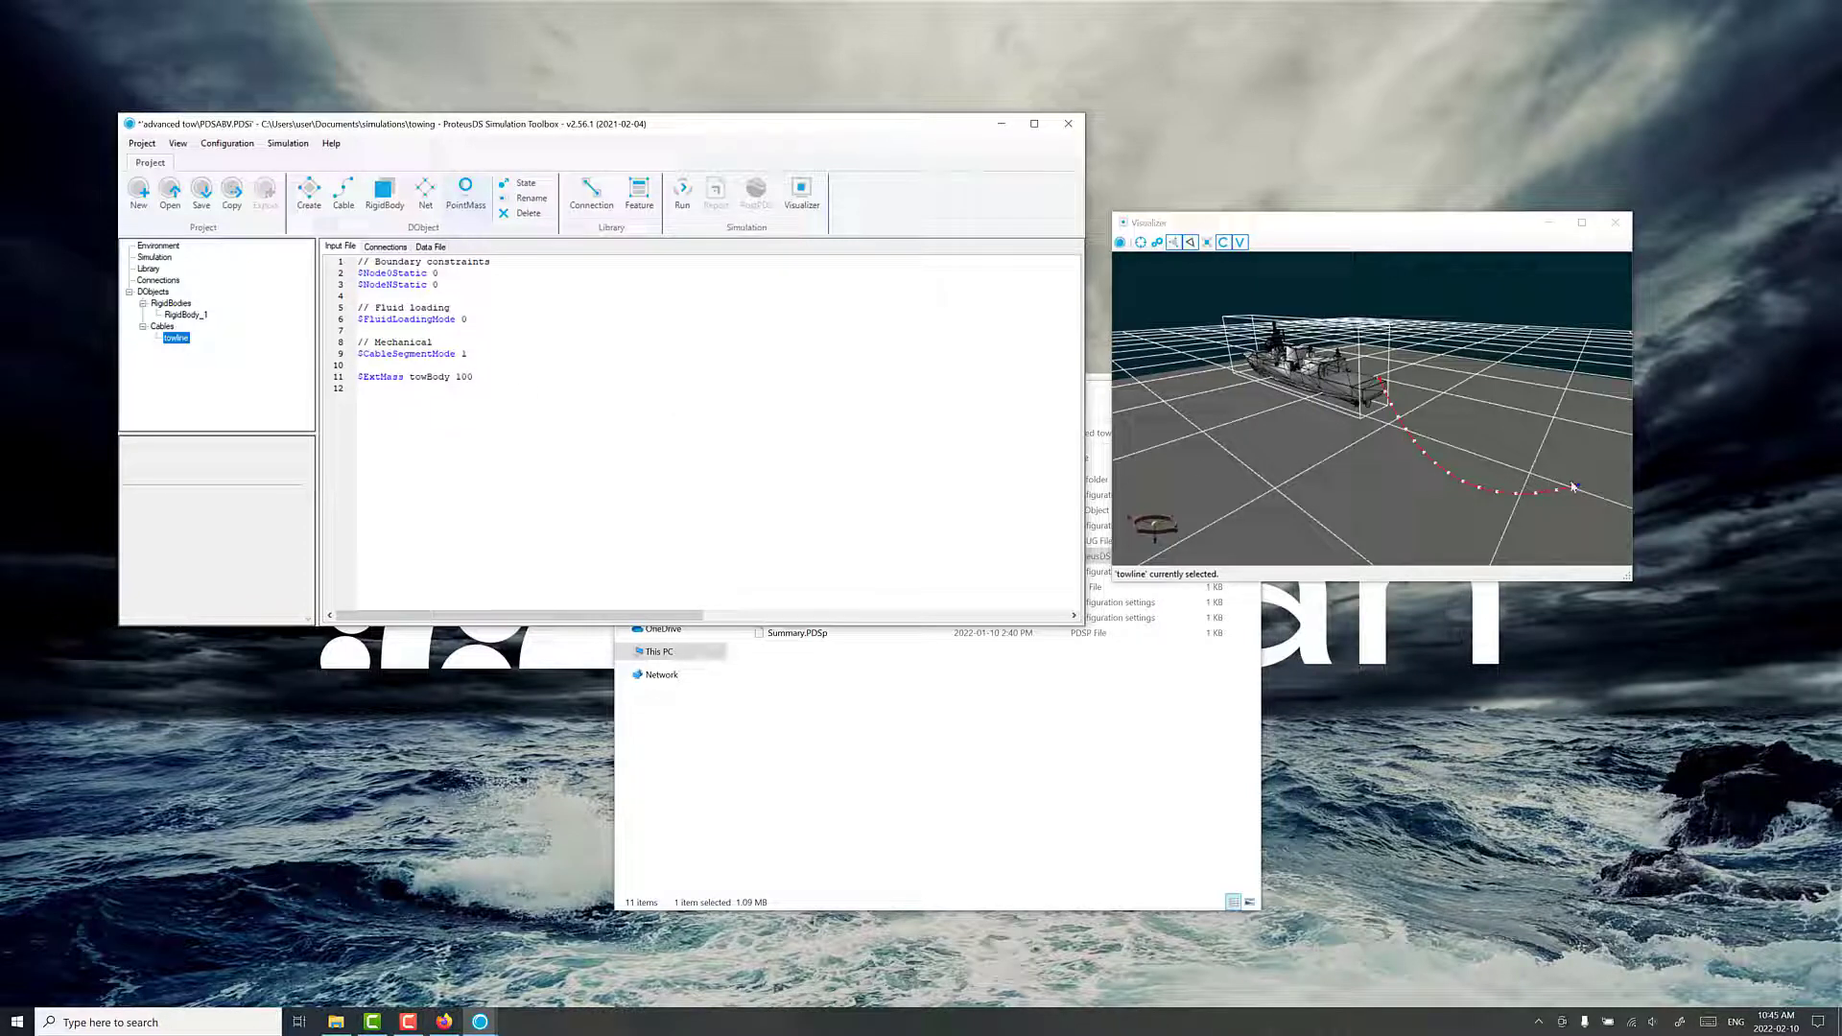
left_click(199, 197)
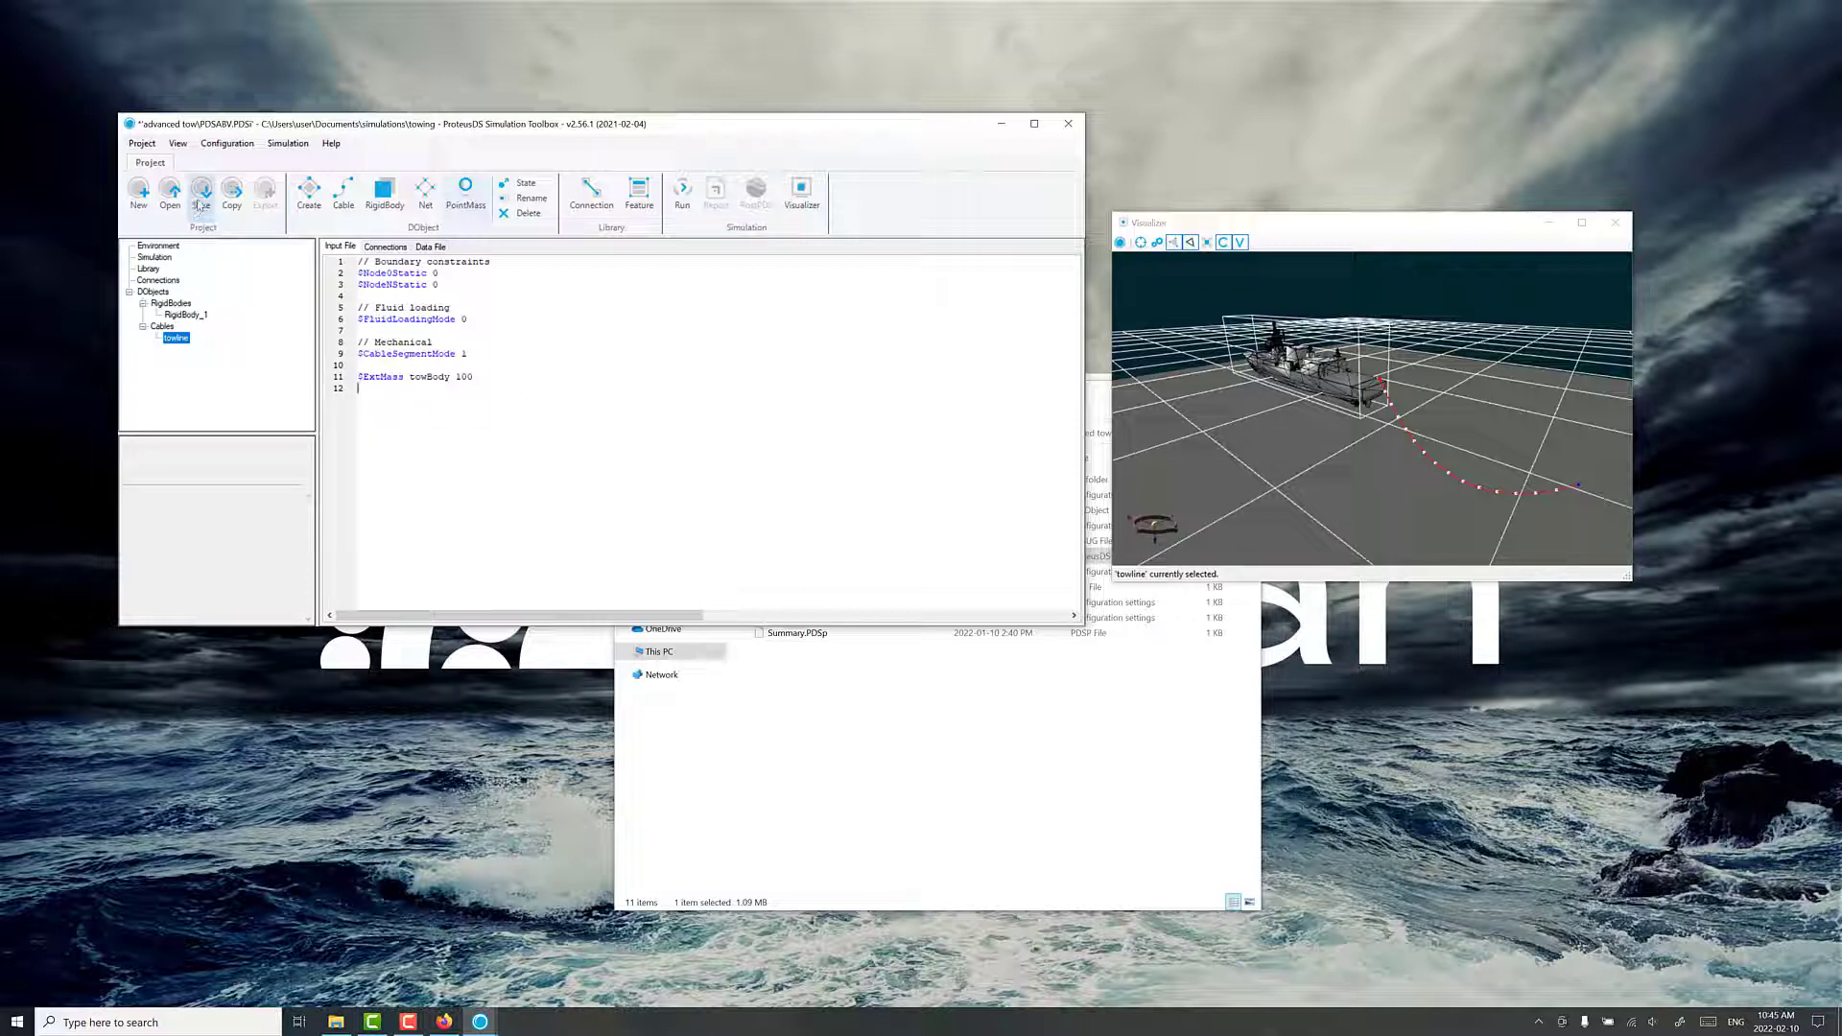
- Review the frigateControl forward speed and yaw rate schedule referenced in RigidBody_1's input file
left_click(186, 315)
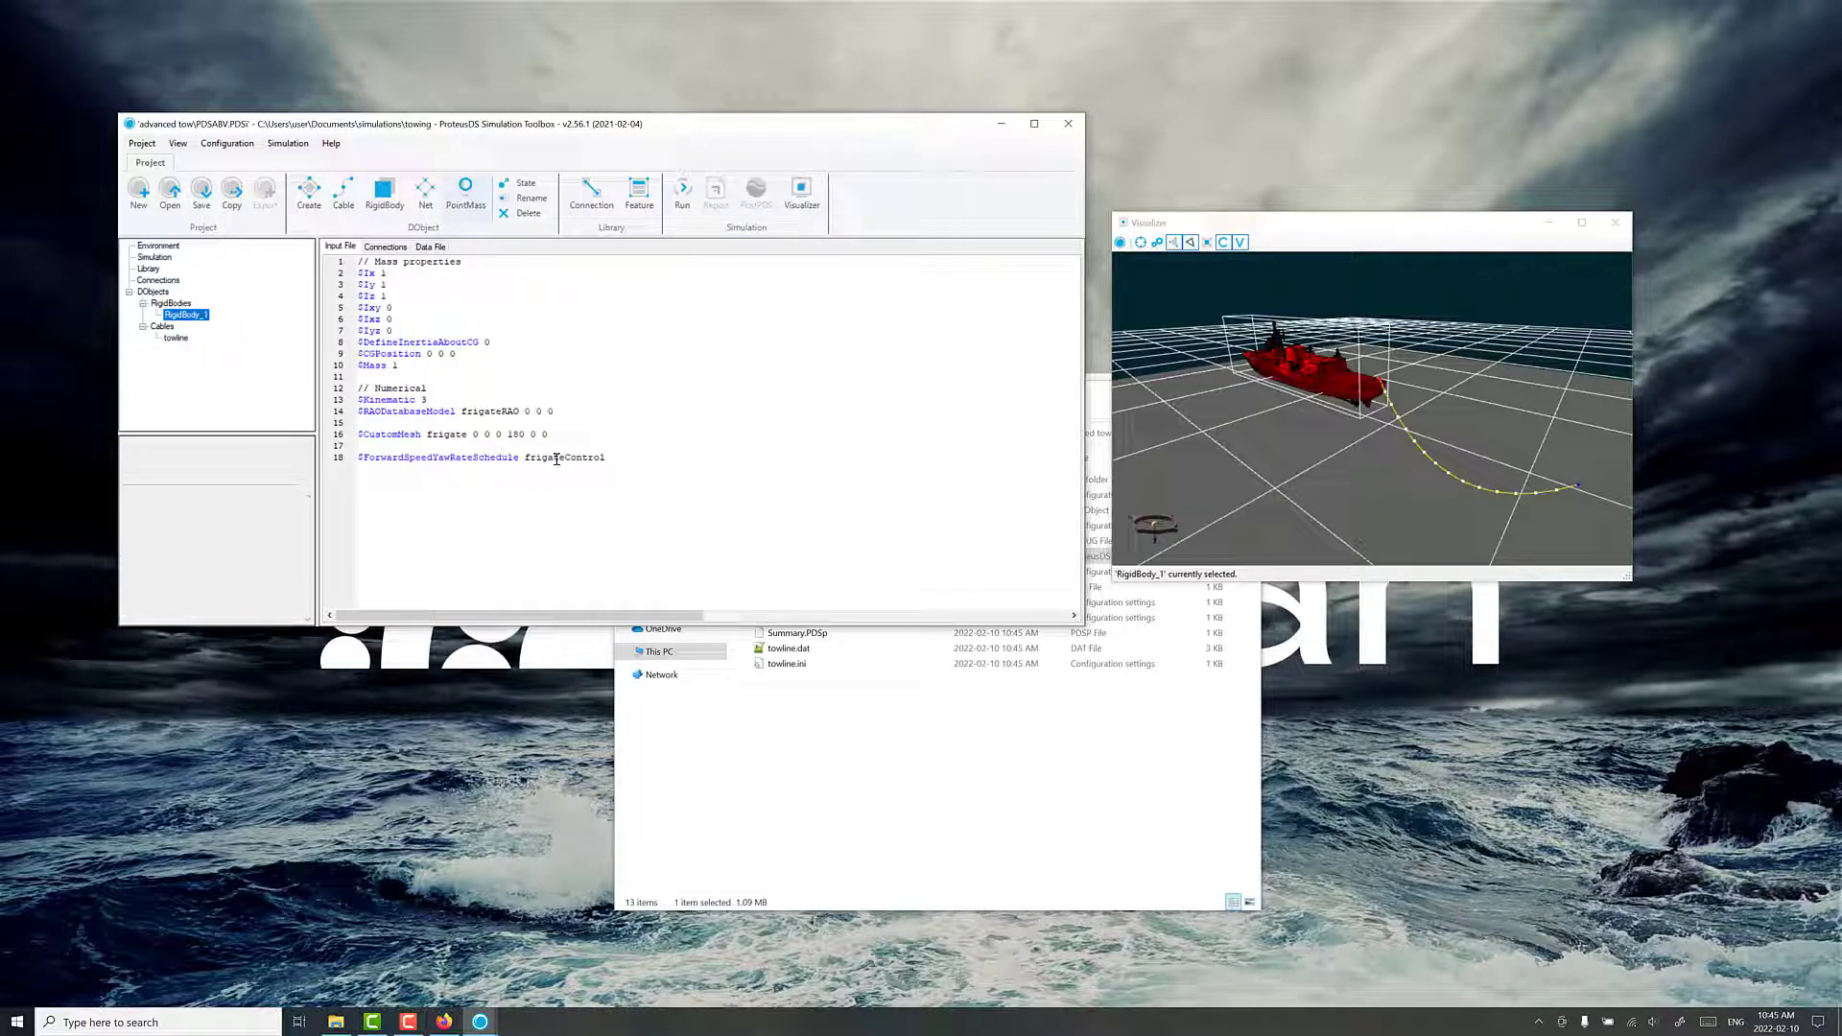
left_click(158, 246)
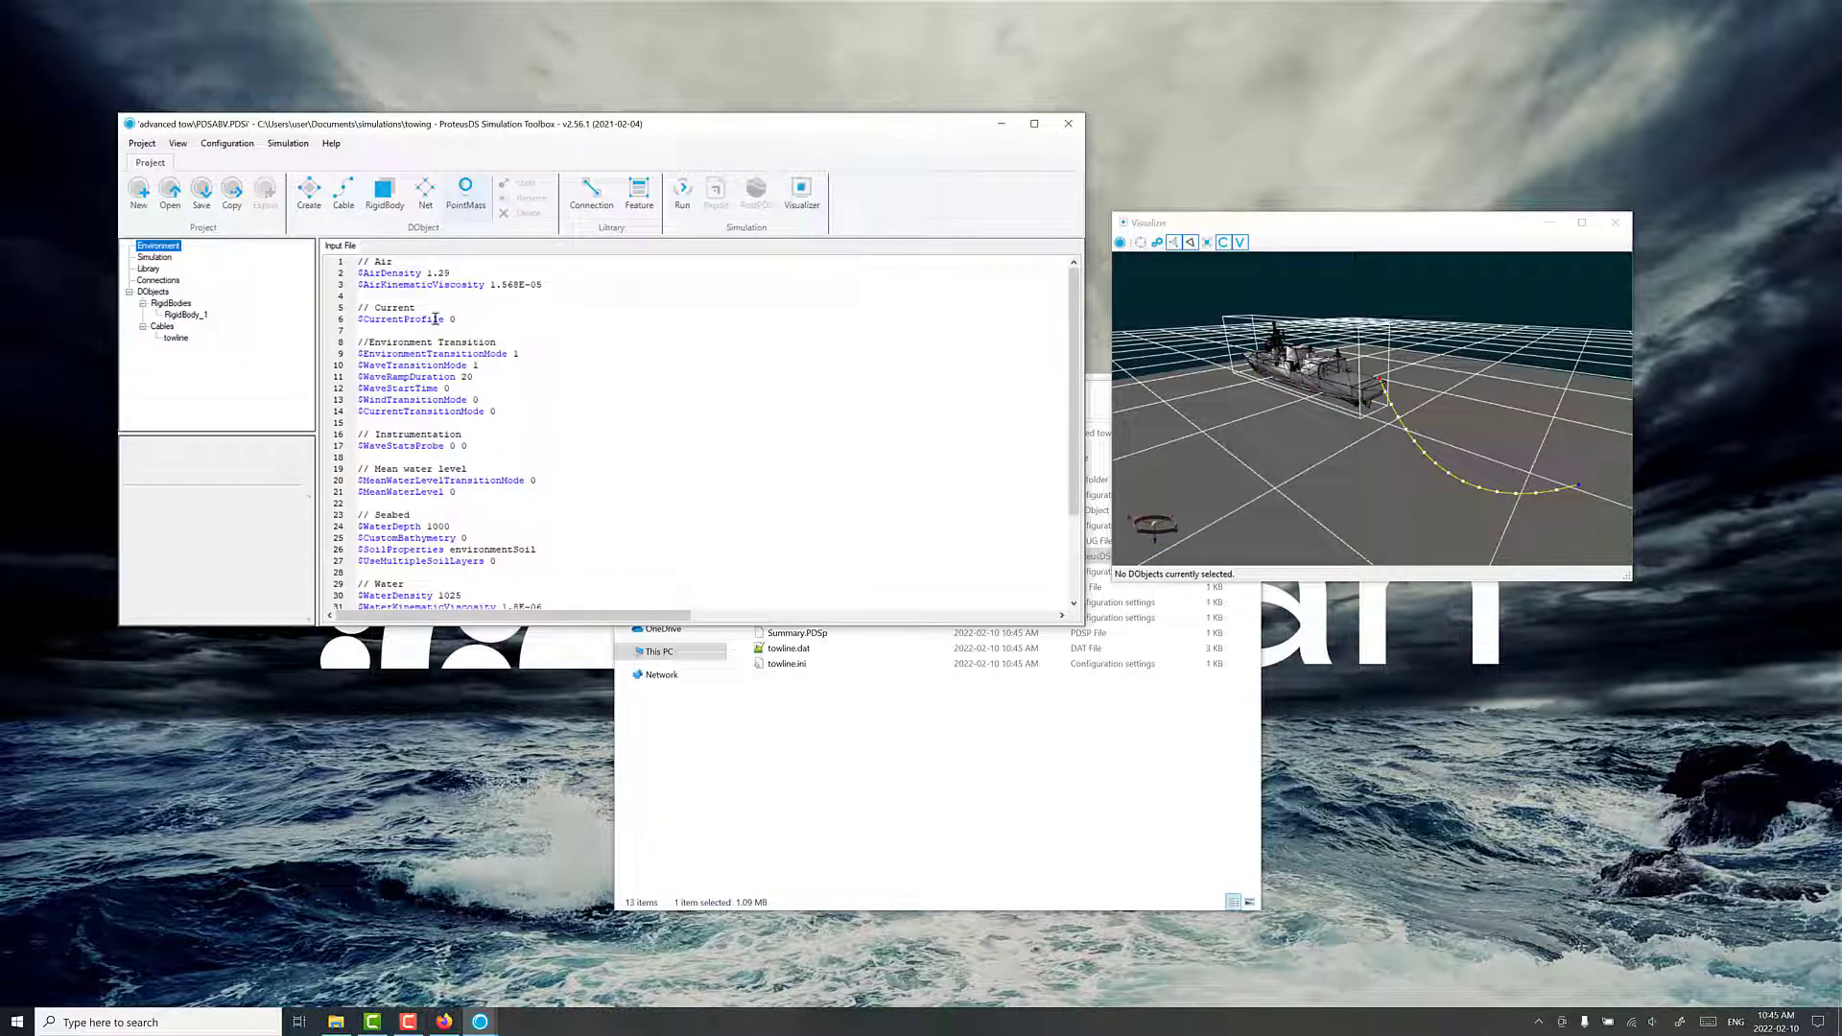
left_click(185, 315)
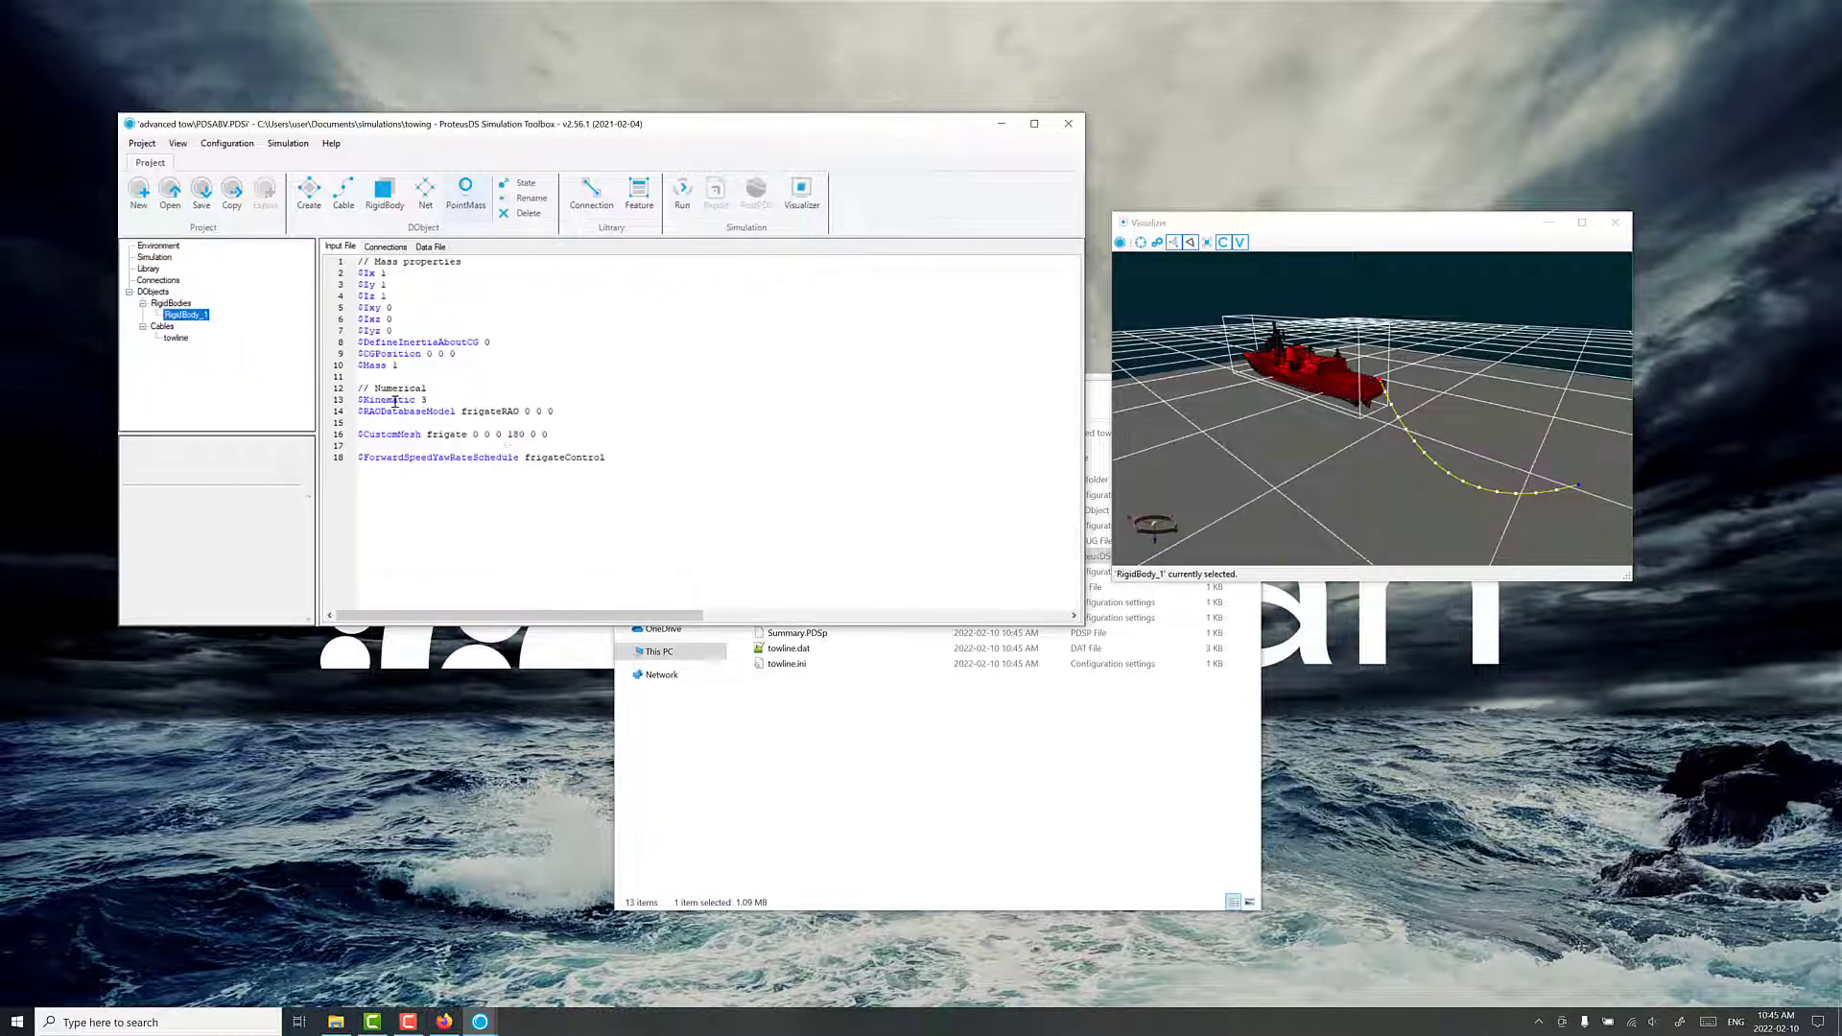
right_click(545, 459)
left_click(569, 483)
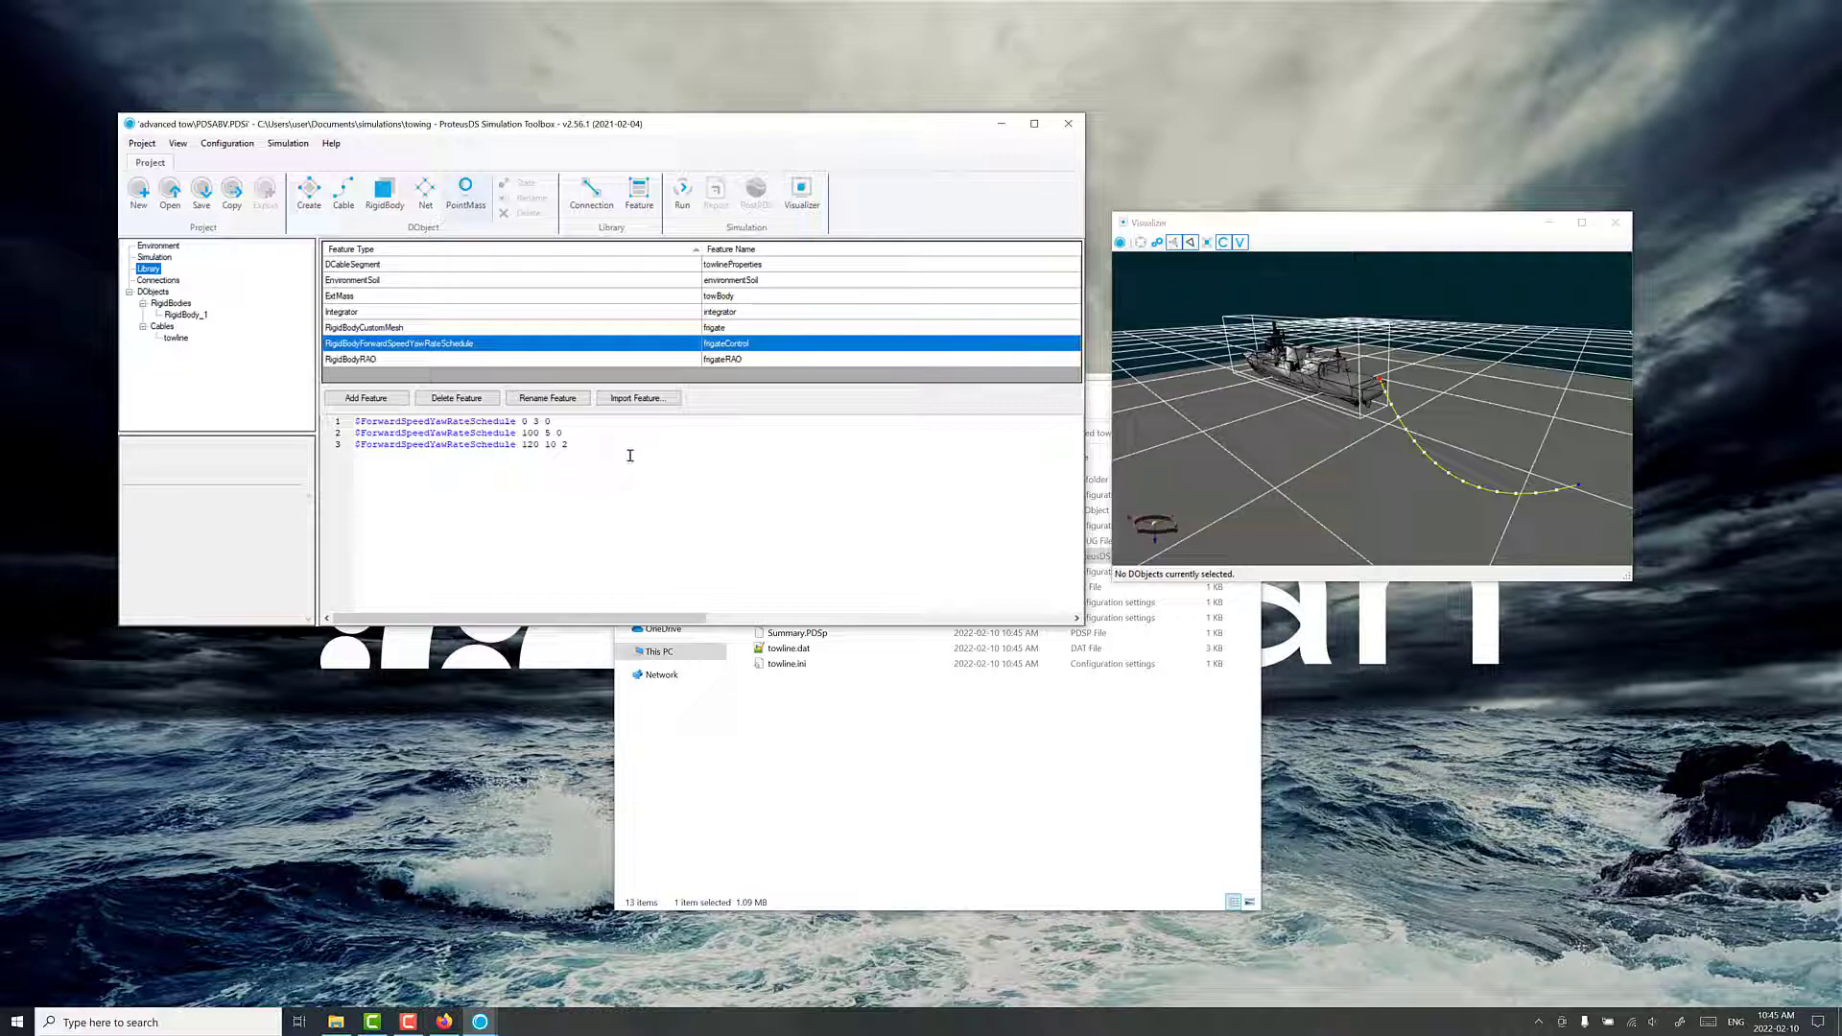
- Run the tow simulation, pause it partway, and open the results in PostPDS
left_click(687, 202)
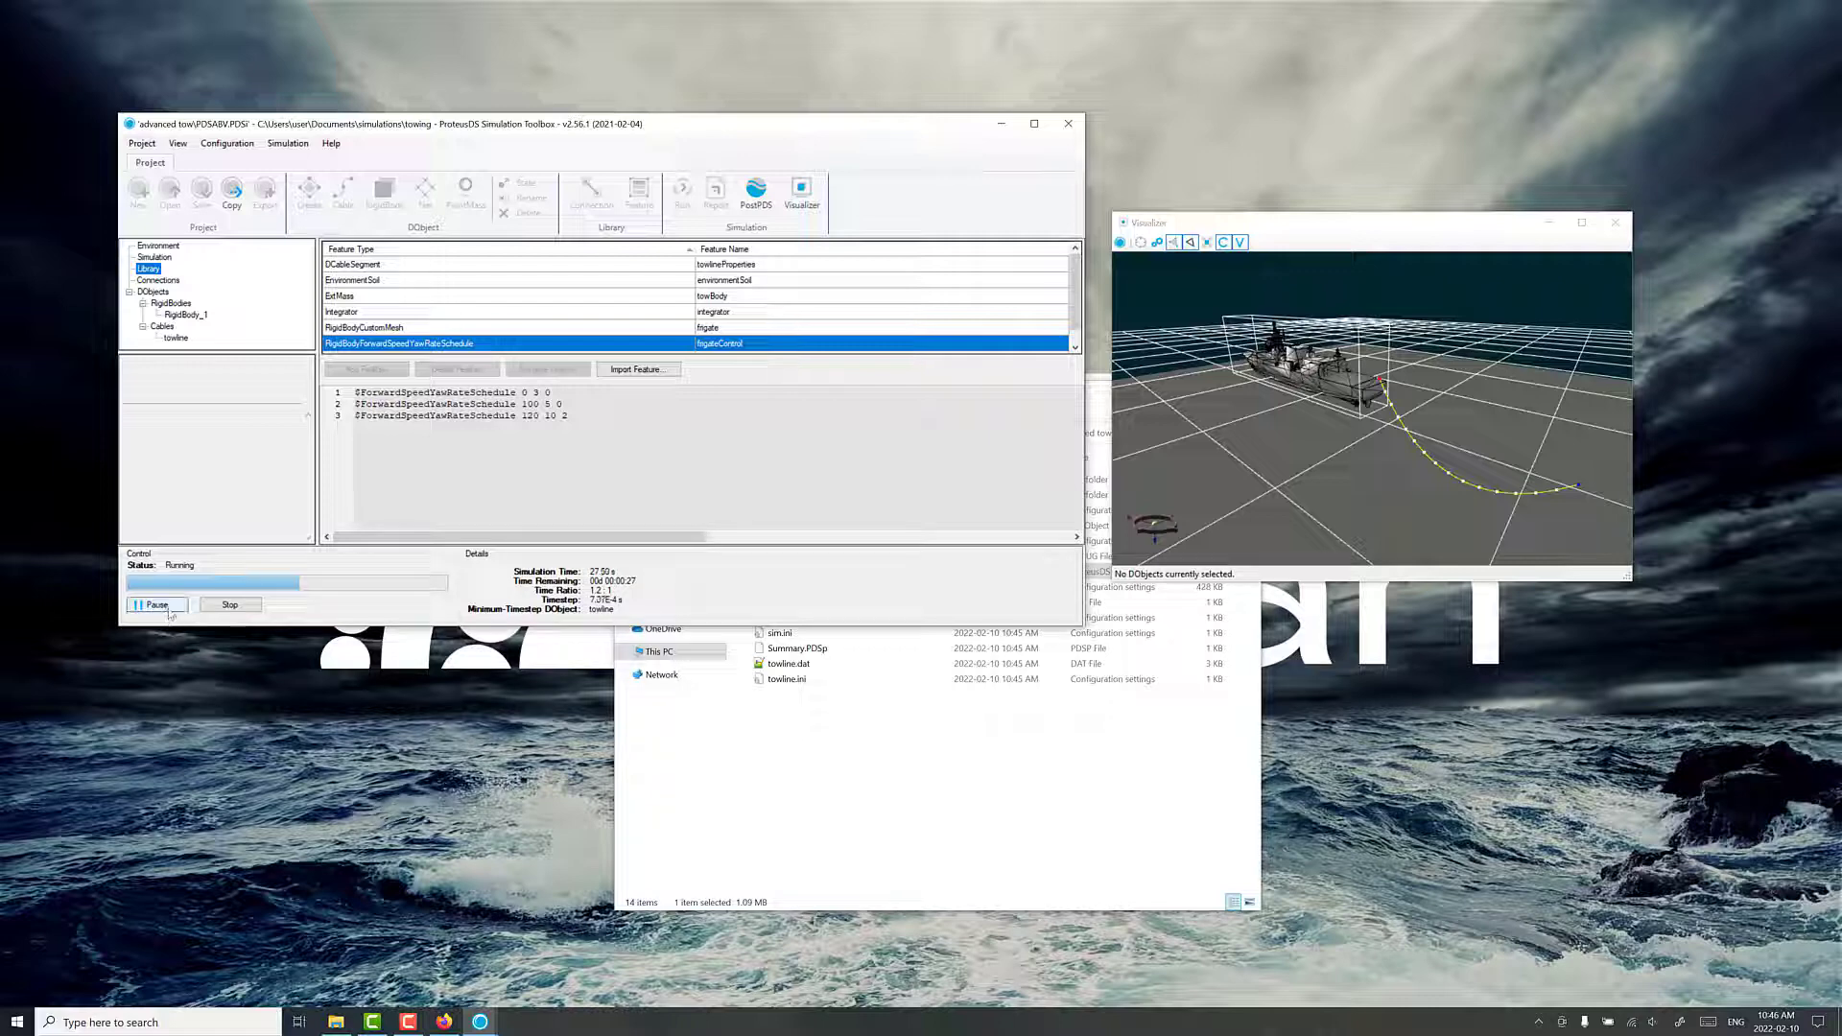
left_click(167, 608)
left_click(756, 194)
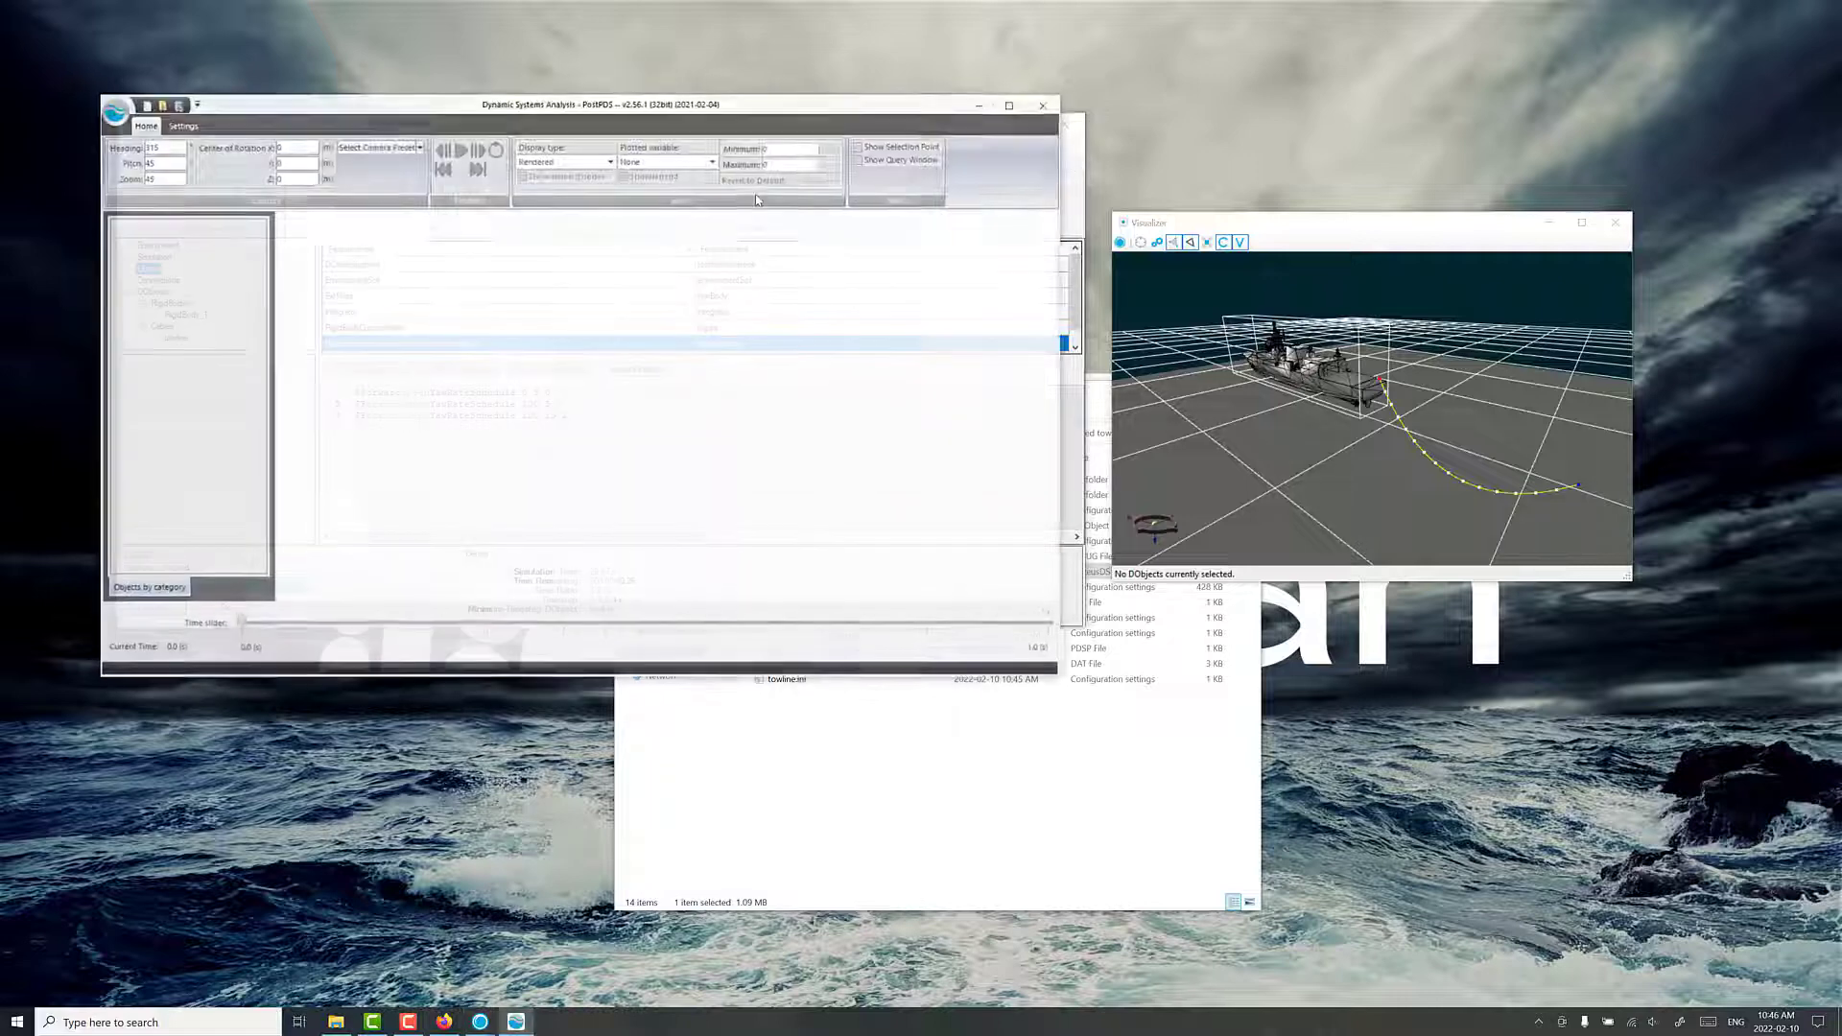
left_click(621, 543)
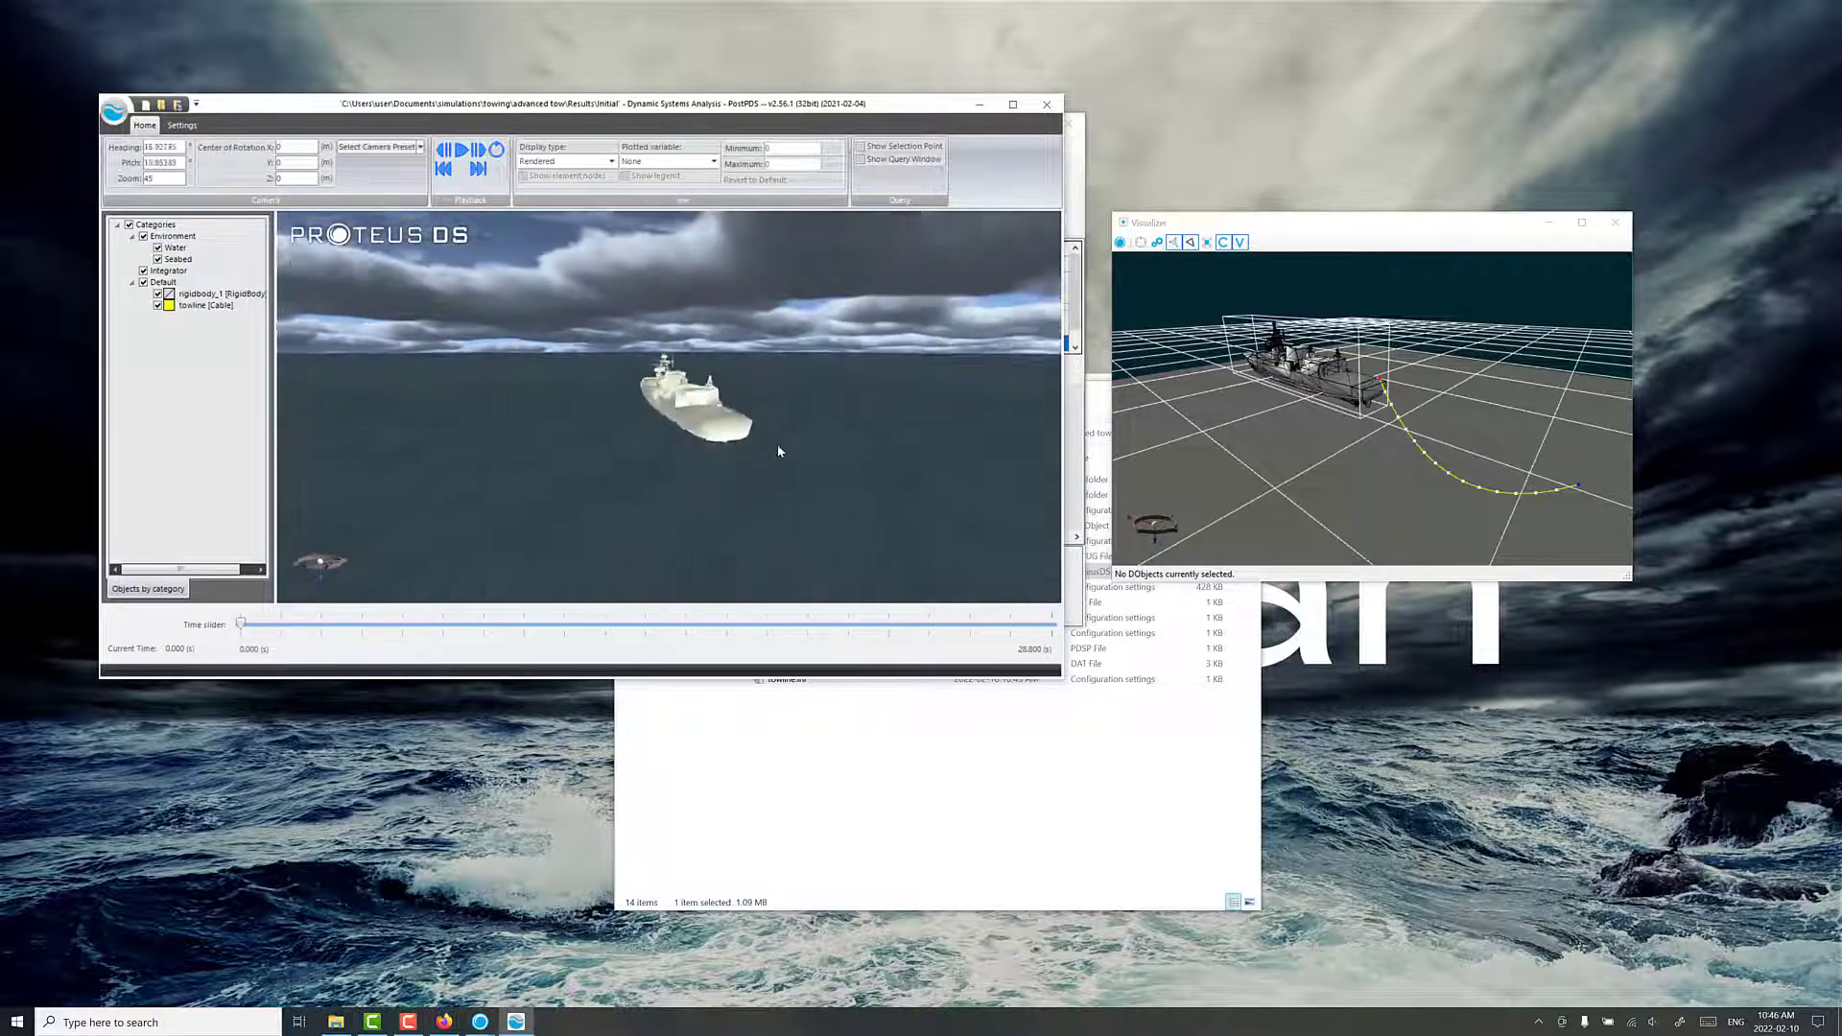
- Play back the results while viewing the frigate and towline from below the water surface
left_click_drag(764, 422, 764, 422)
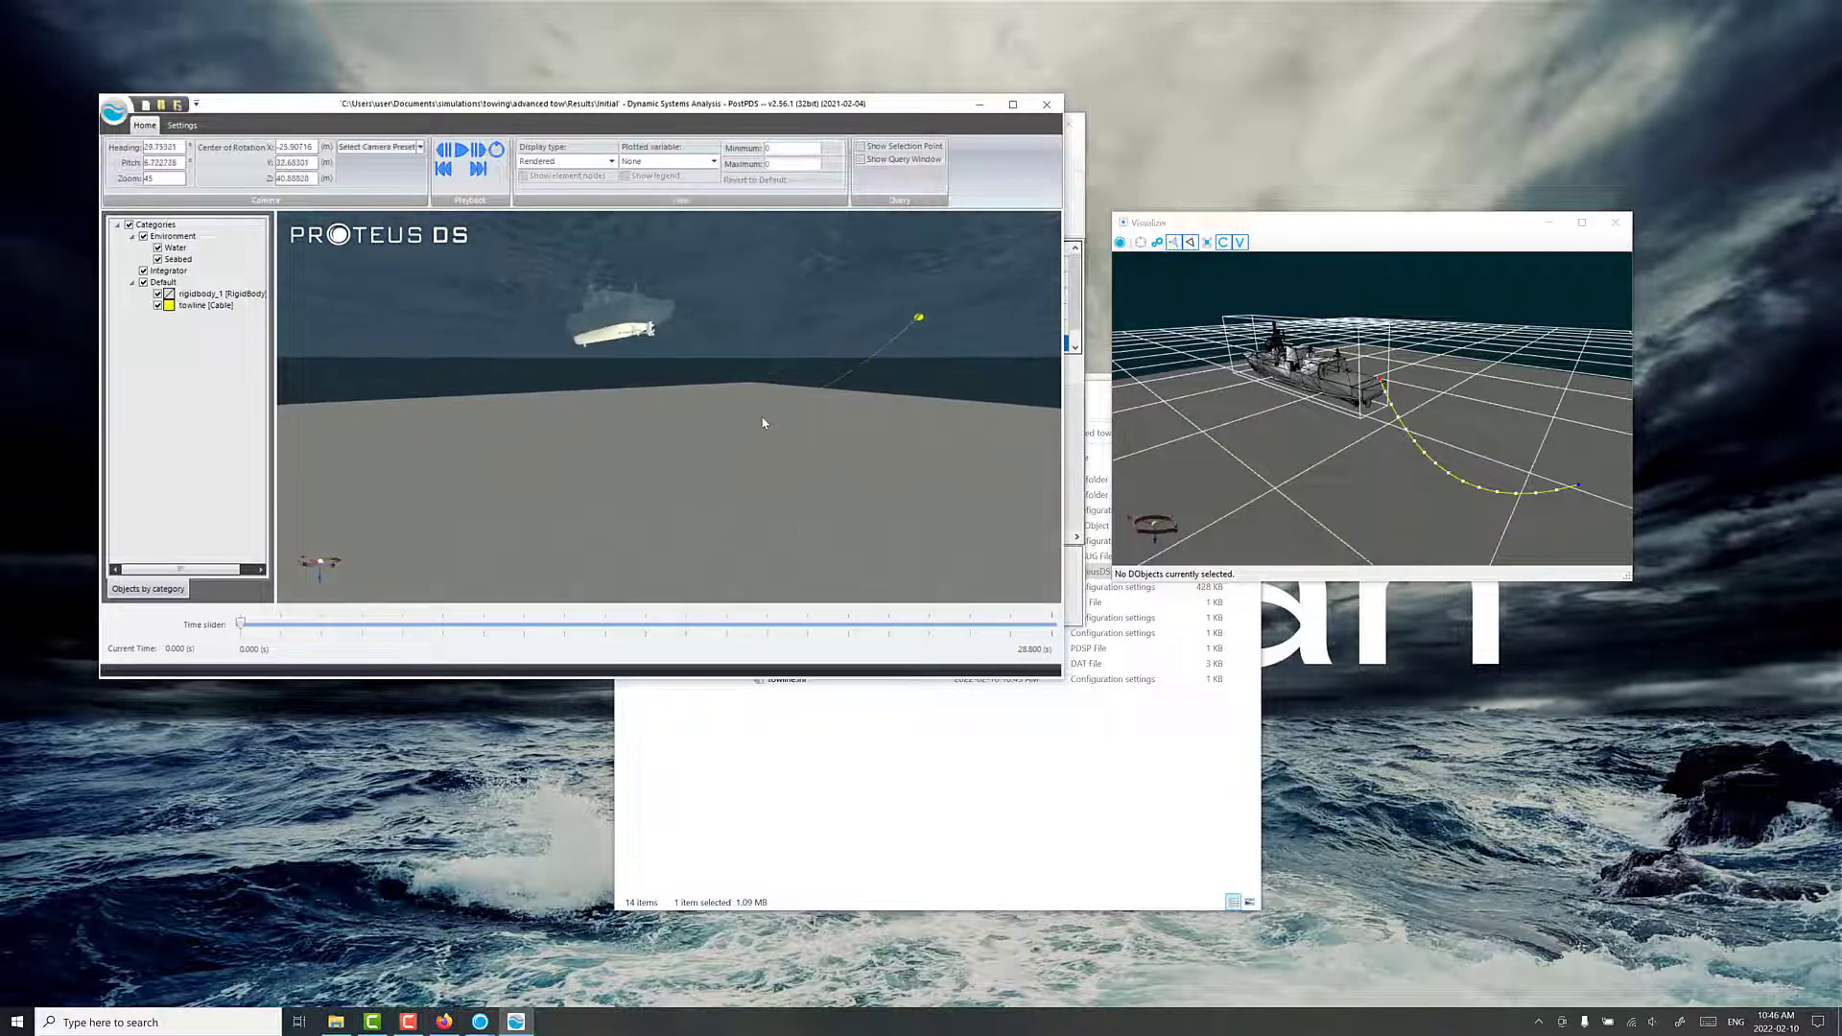
left_click(461, 149)
left_click_drag(687, 409, 782, 408)
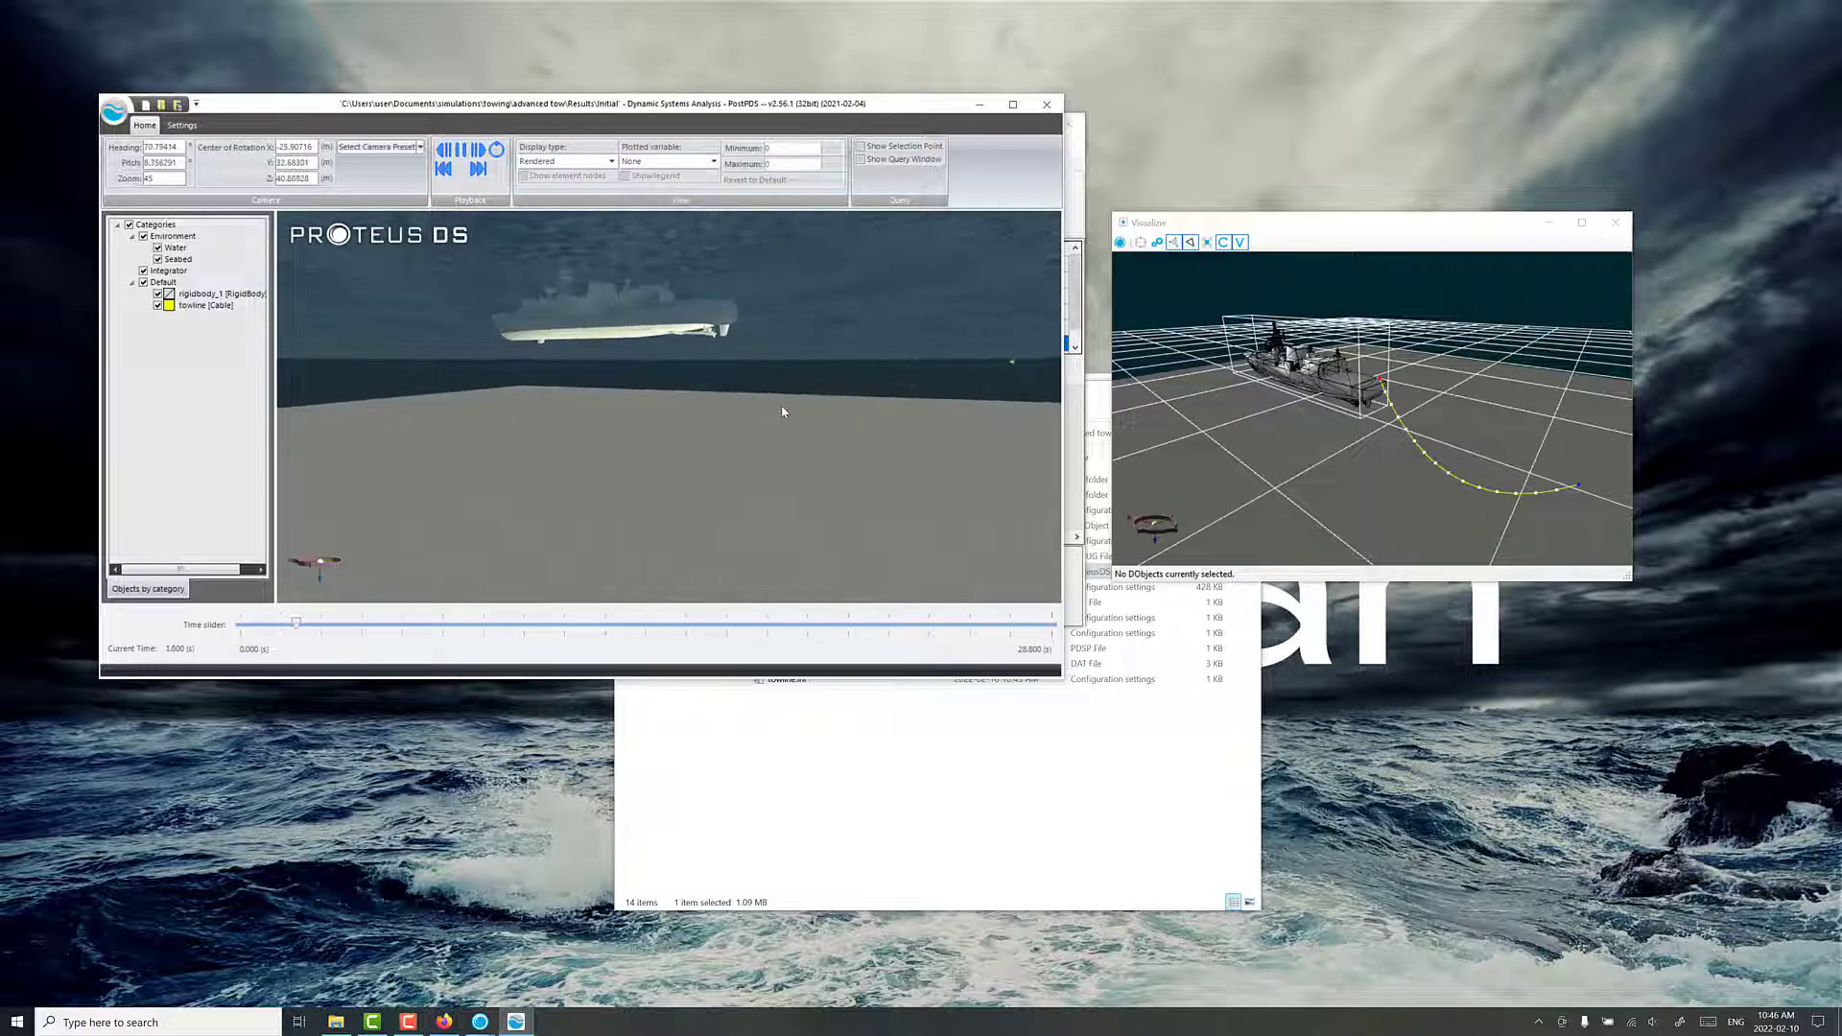
- Set the results display type to Engineering and hide the element nodes on the towline
left_click(576, 162)
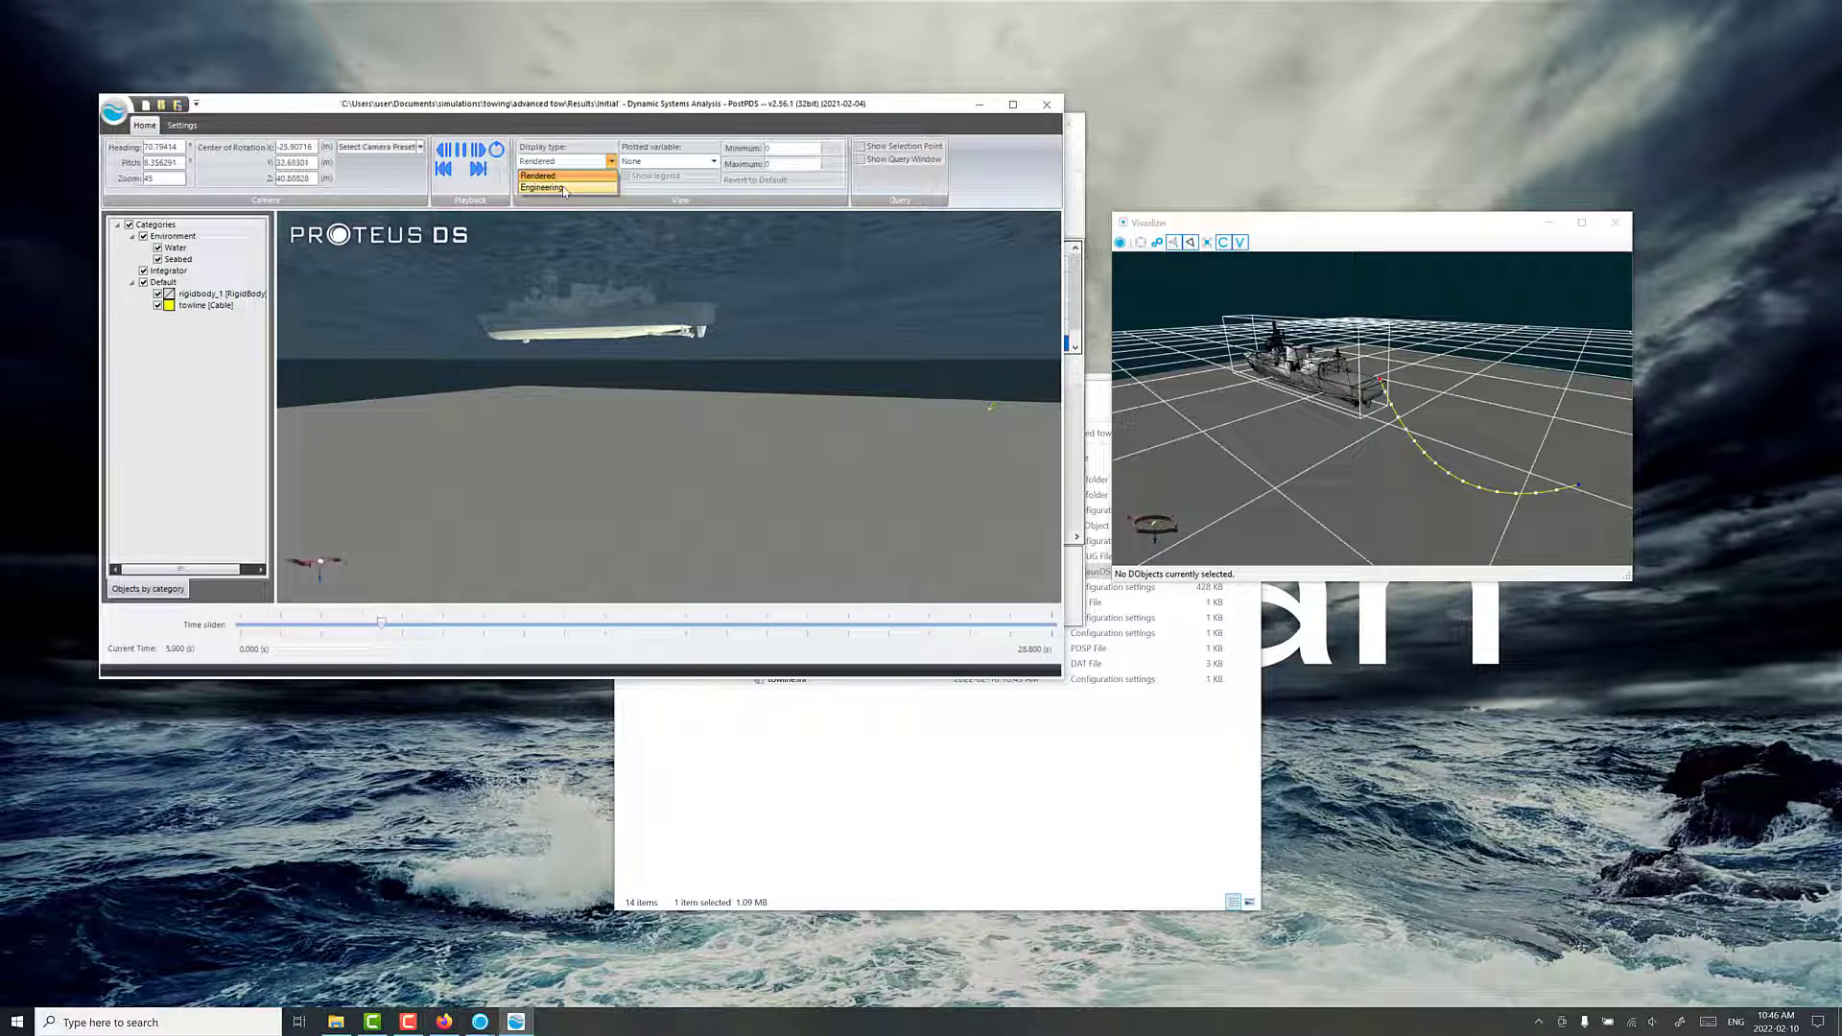
left_click(564, 189)
left_click_drag(658, 378, 734, 412)
left_click(566, 177)
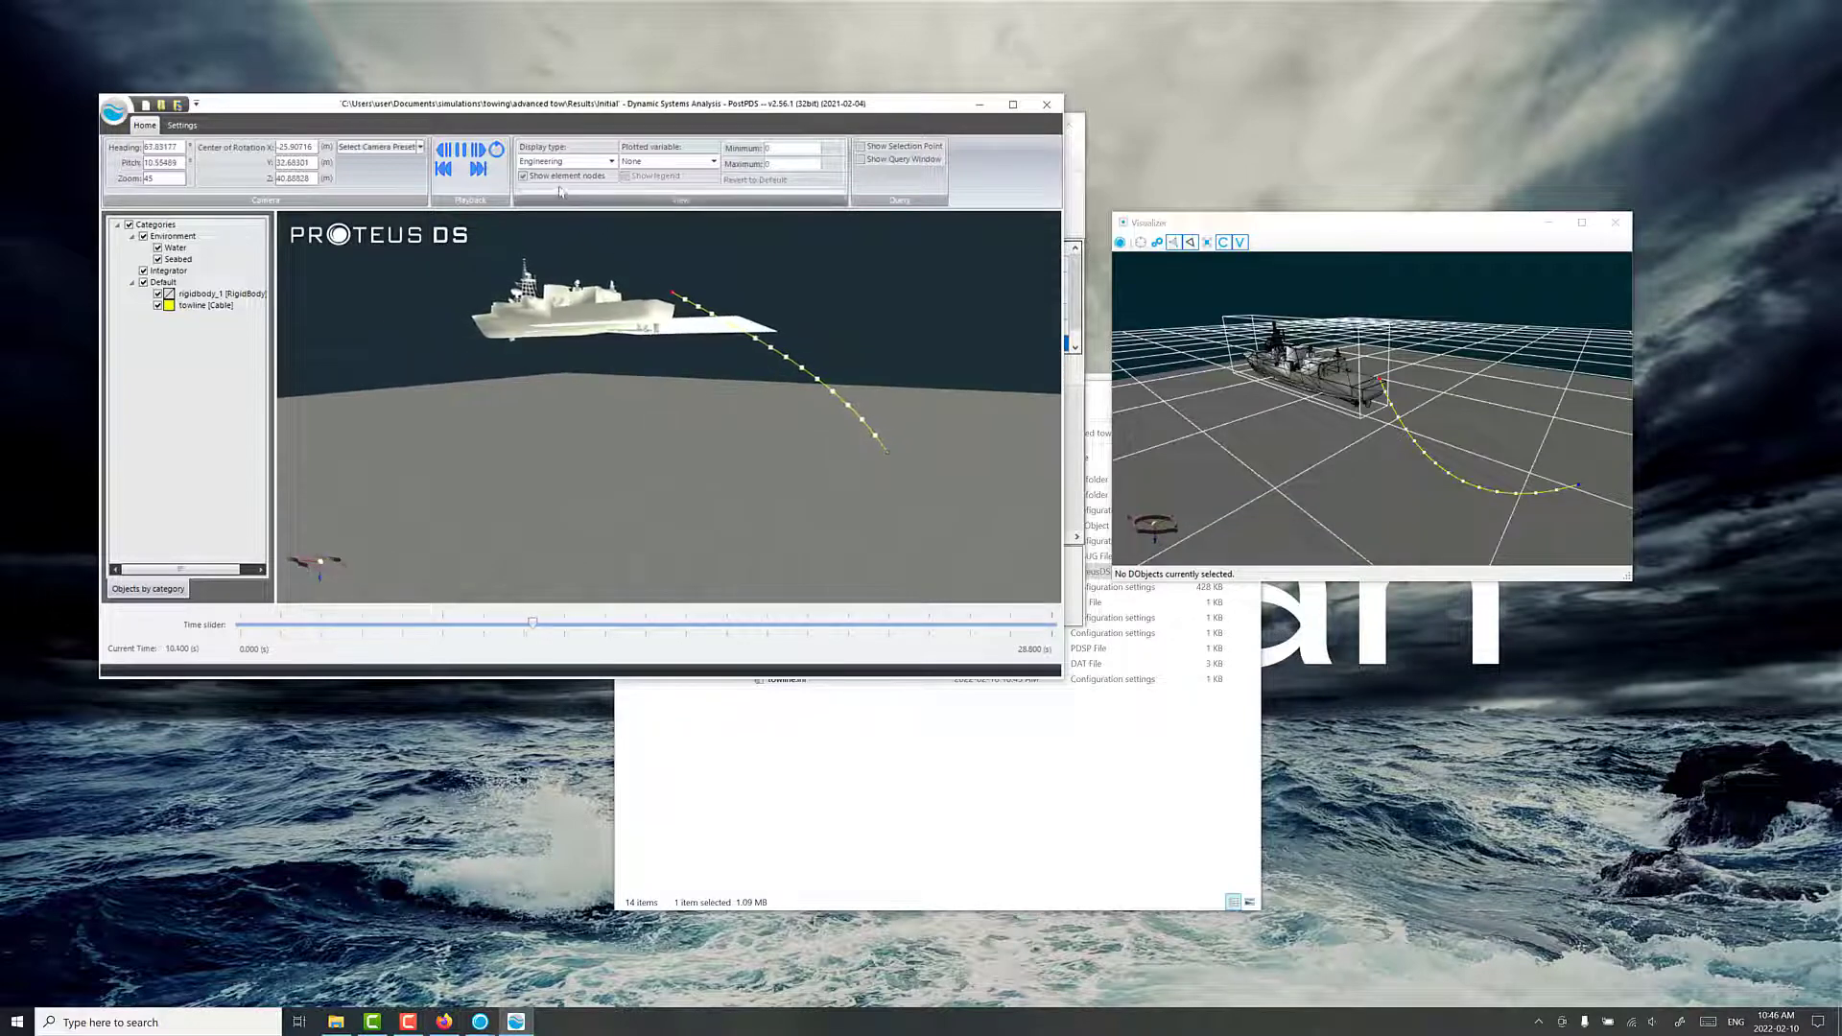
left_click(523, 177)
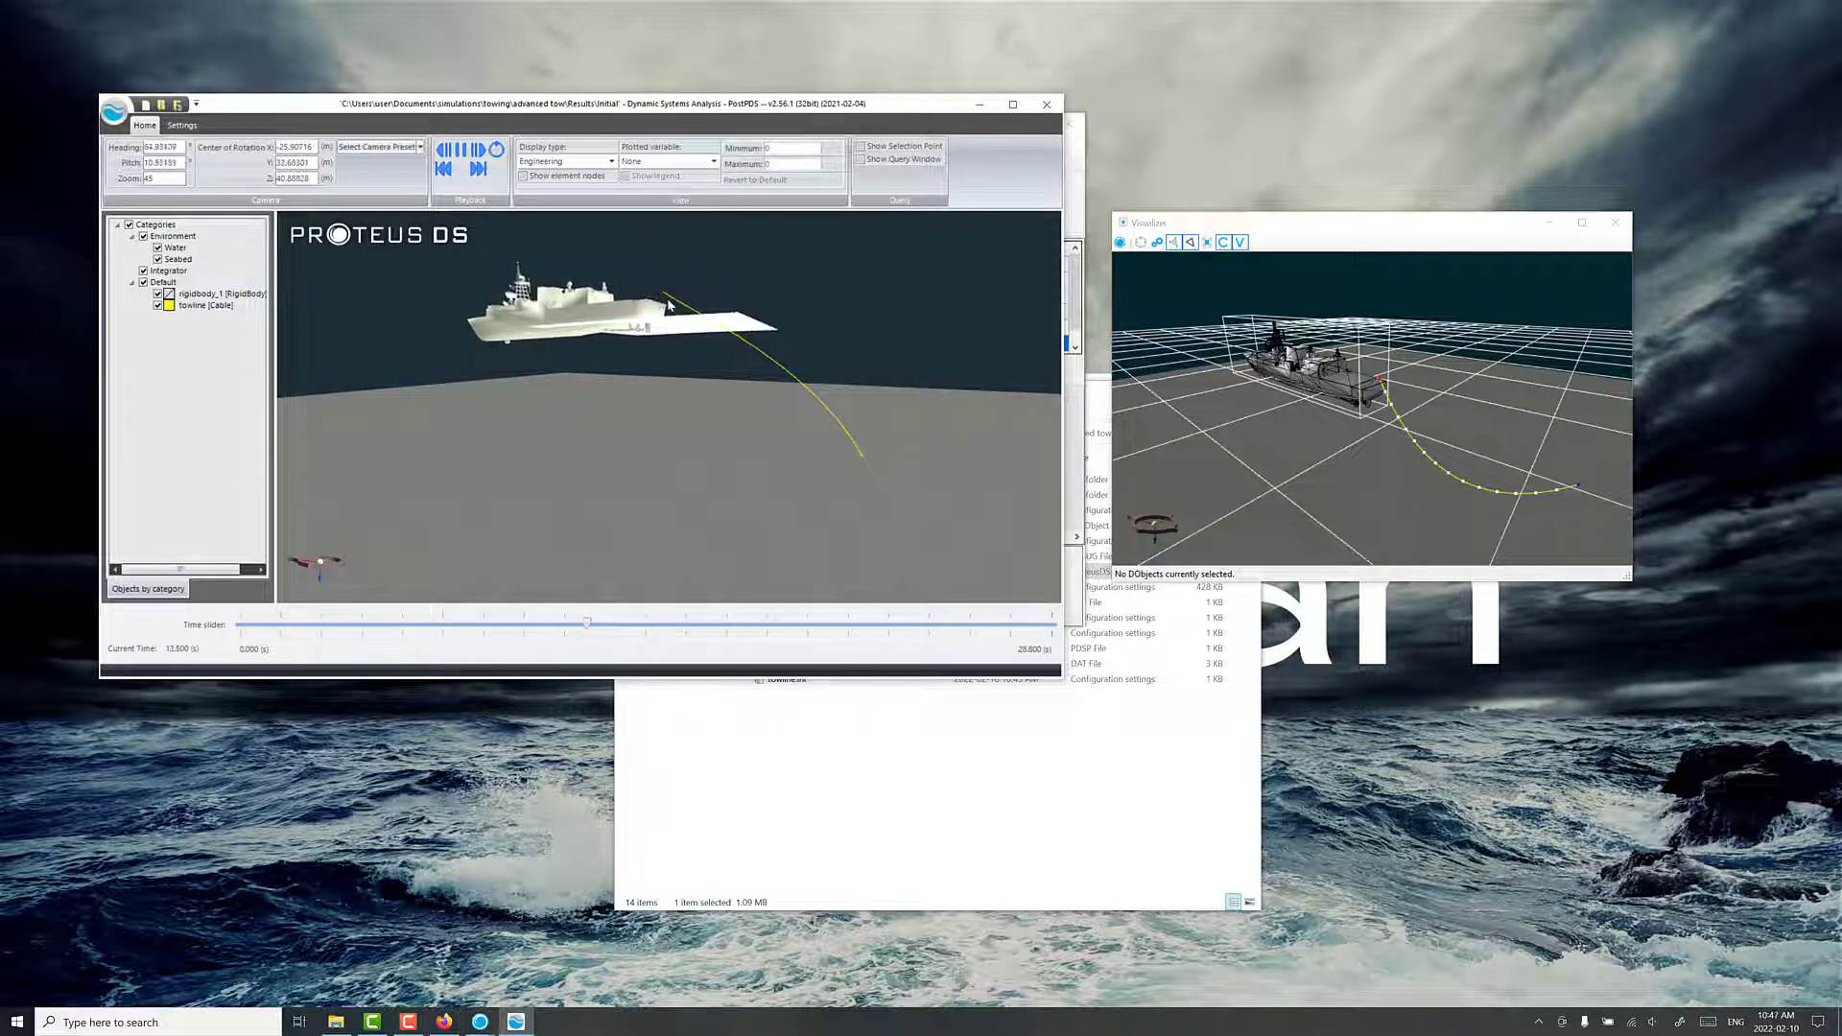
- Lock the camera on the frigate rigidbody_1 and view it with the towline from the side through the end of playback
left_click_drag(658, 301, 618, 383)
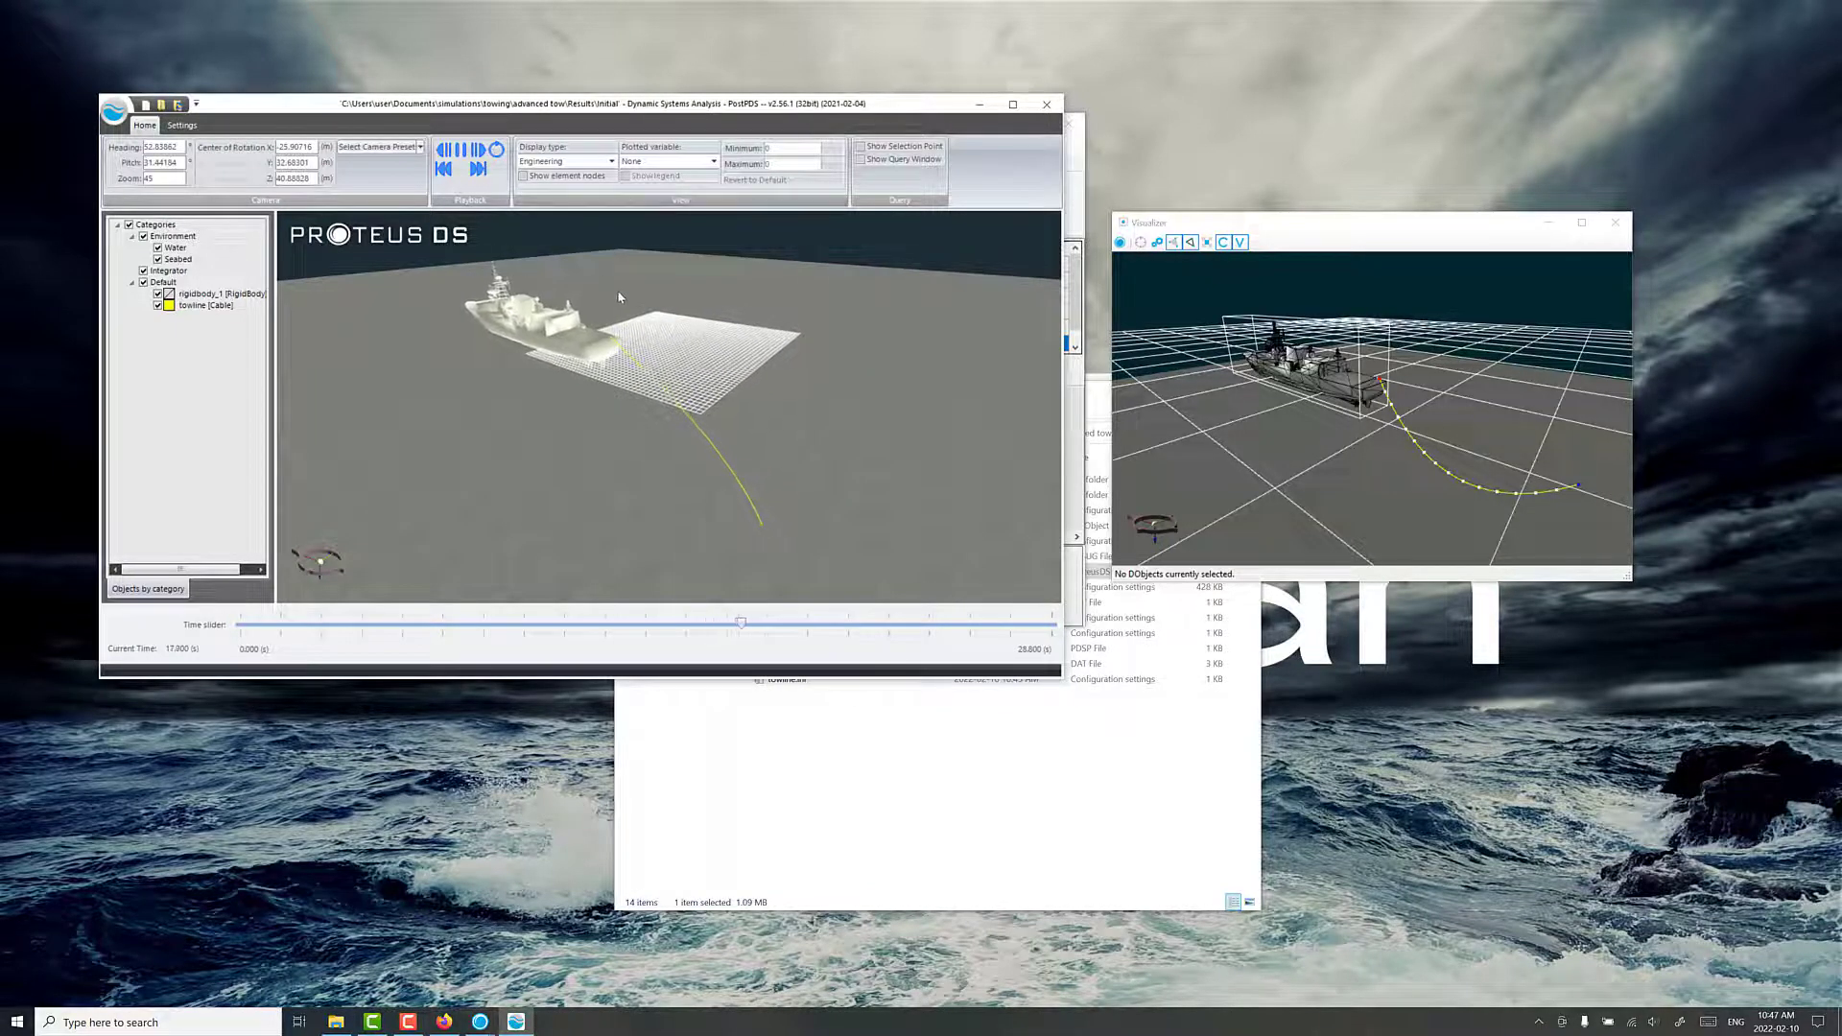
right_click_drag(513, 337, 592, 347)
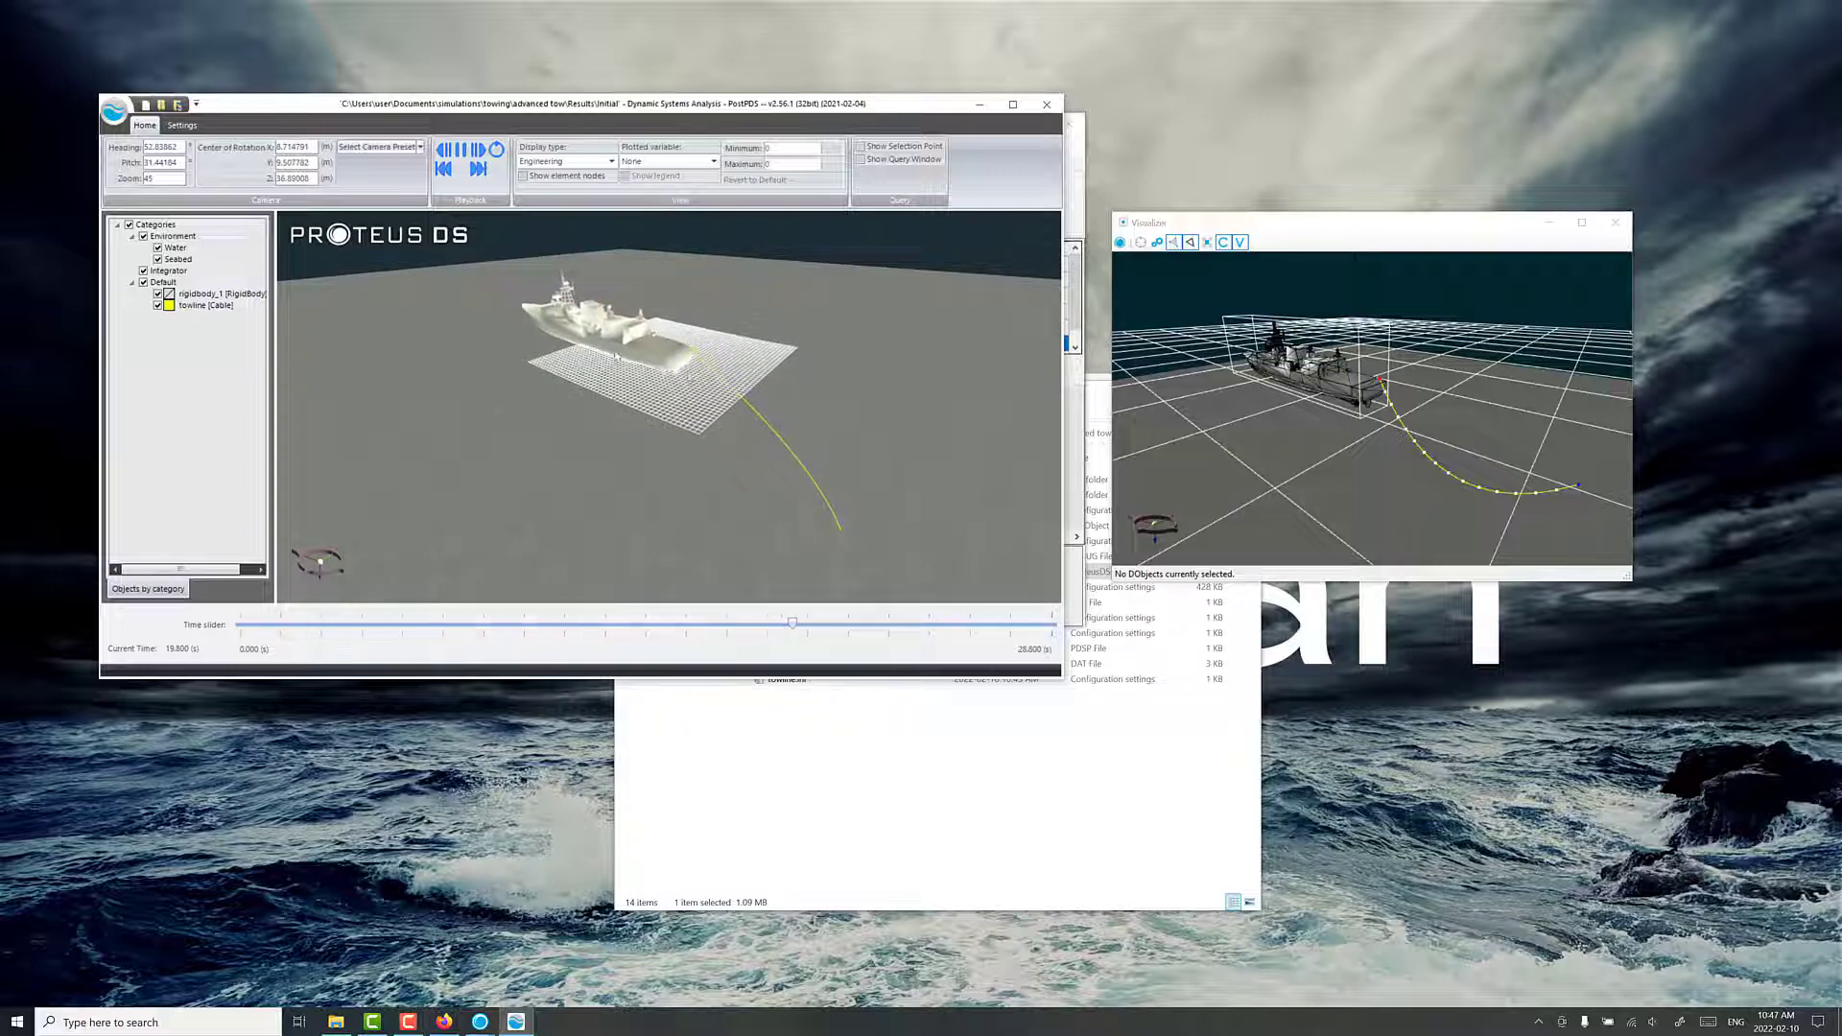
right_click(605, 335)
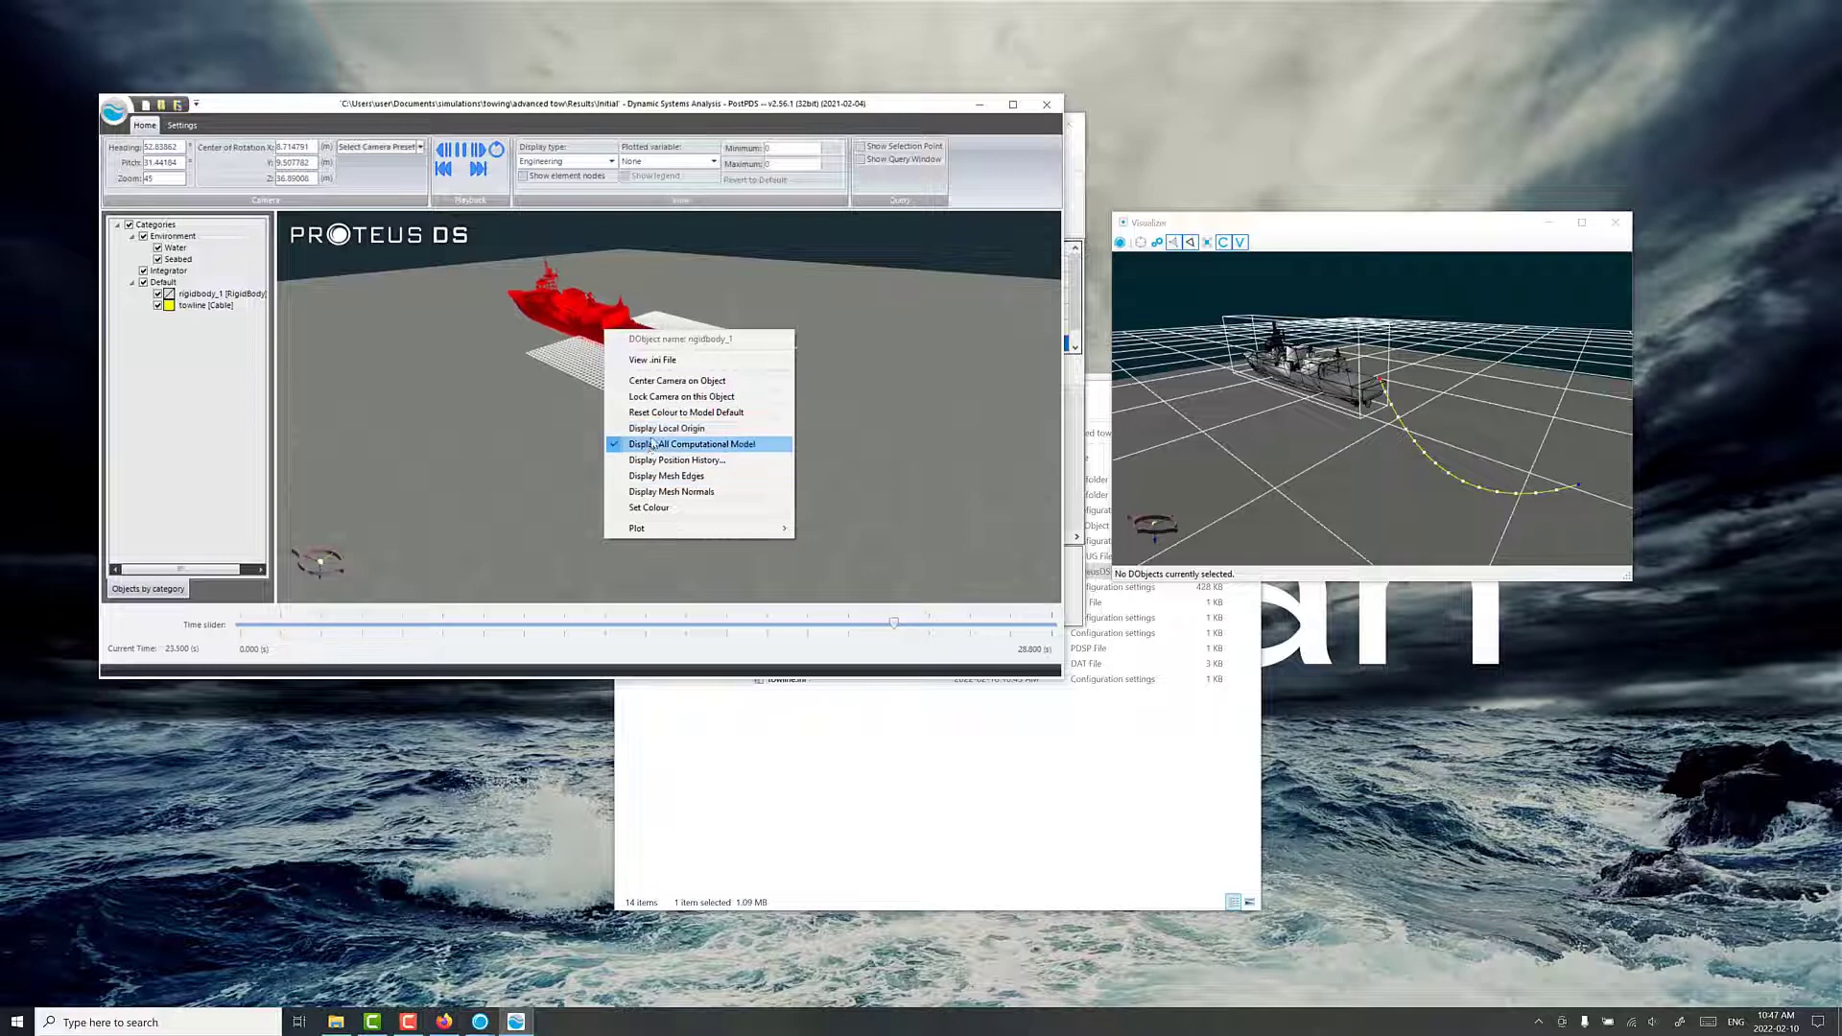
left_click(662, 397)
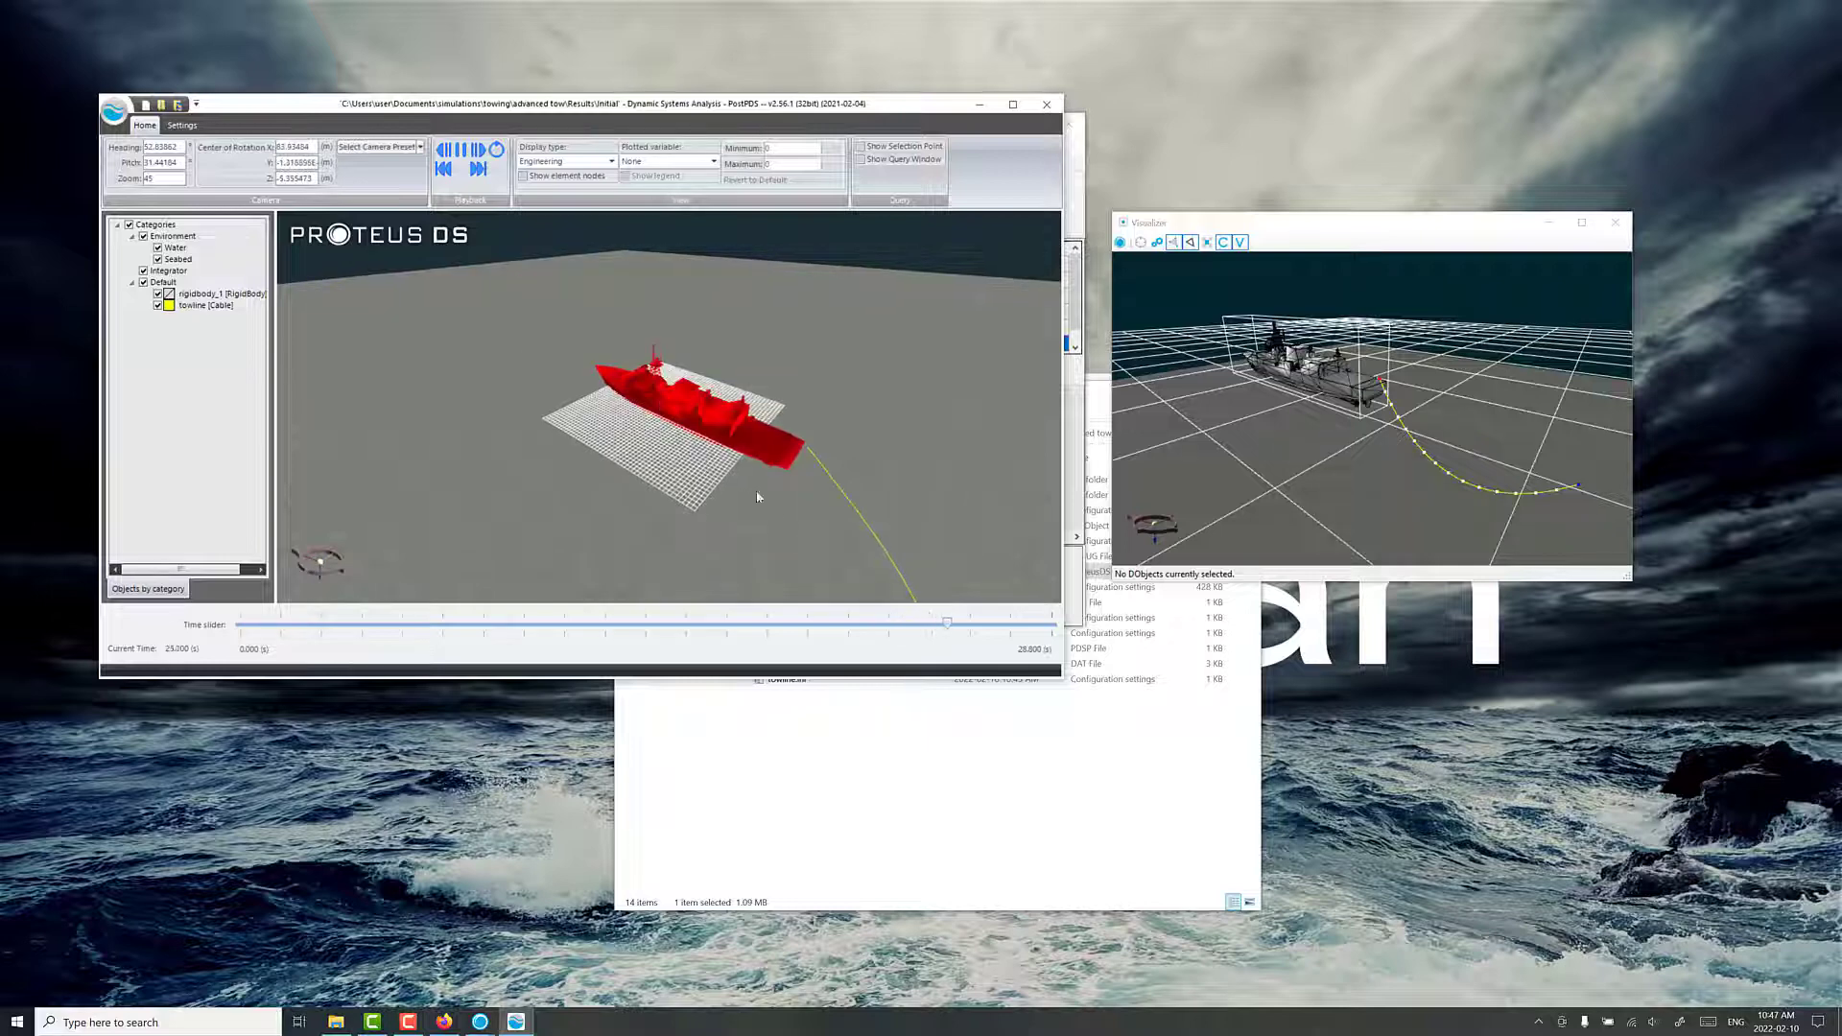
left_click_drag(763, 496, 794, 451)
left_click_drag(897, 488, 785, 416)
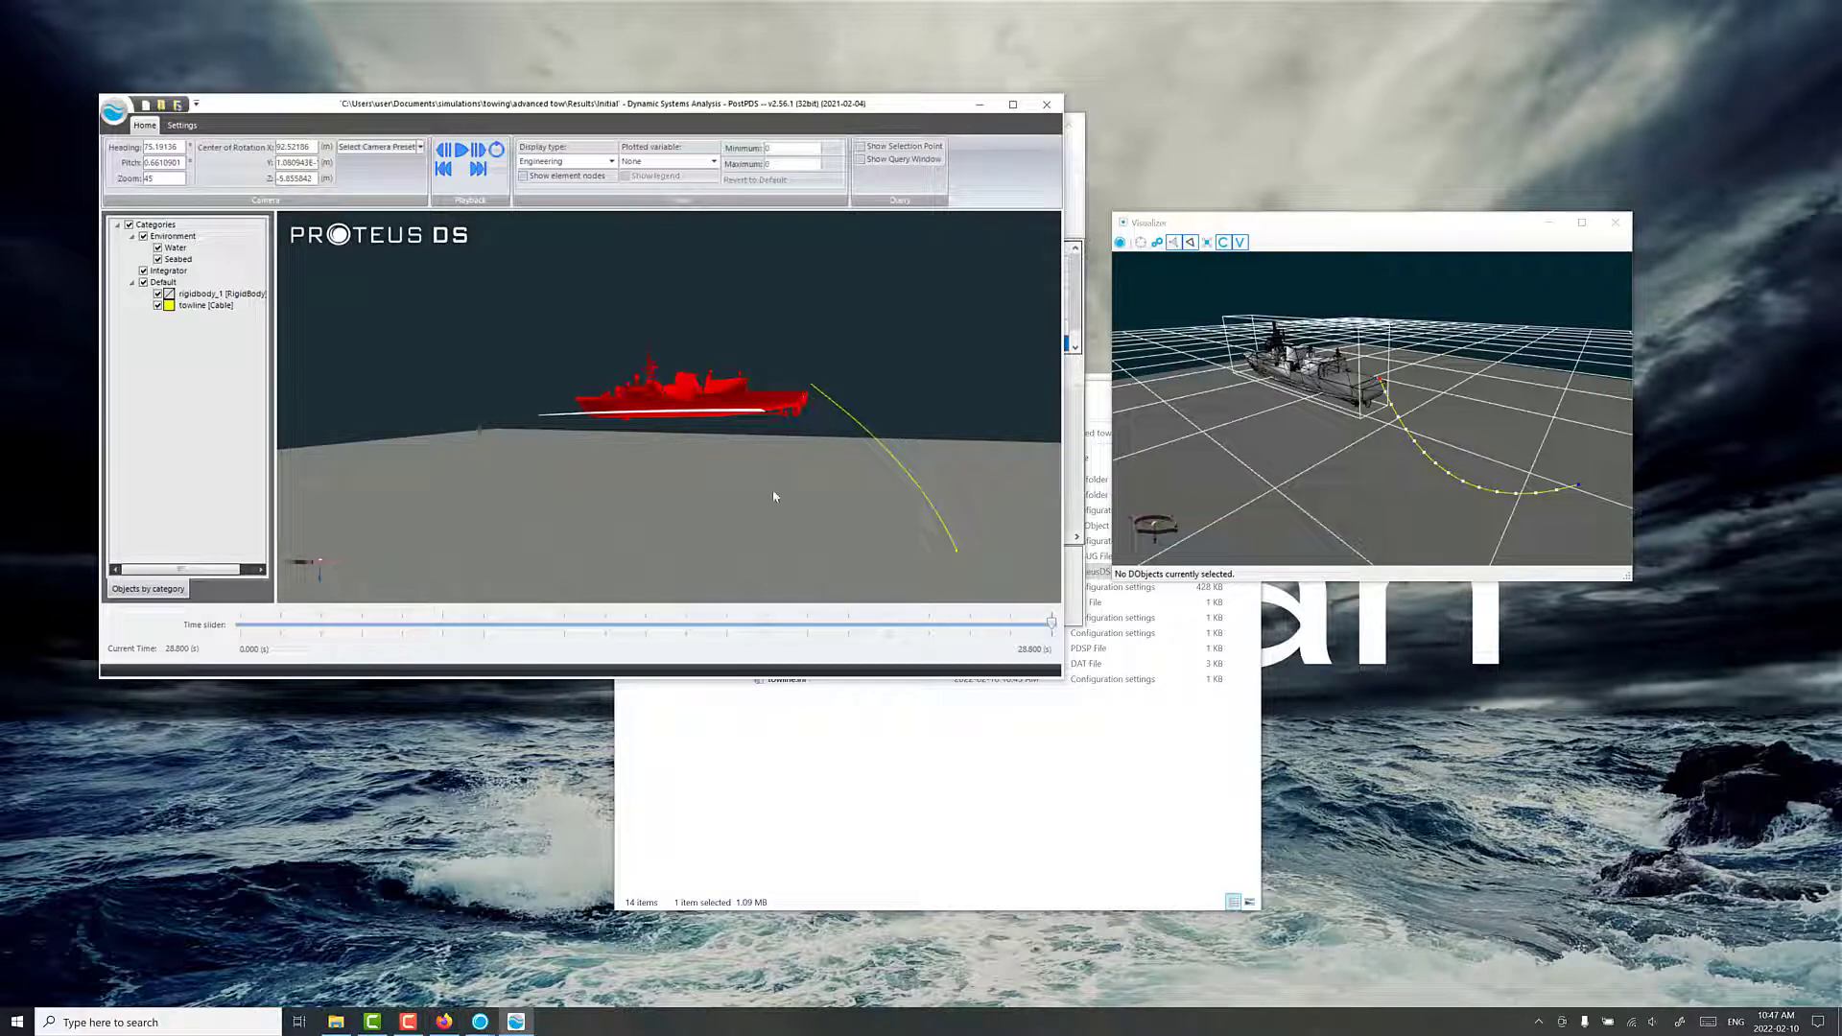
mouse_move(1051, 625)
left_mouse_down()
mouse_move(770, 632)
mouse_move(1052, 633)
left_mouse_up()
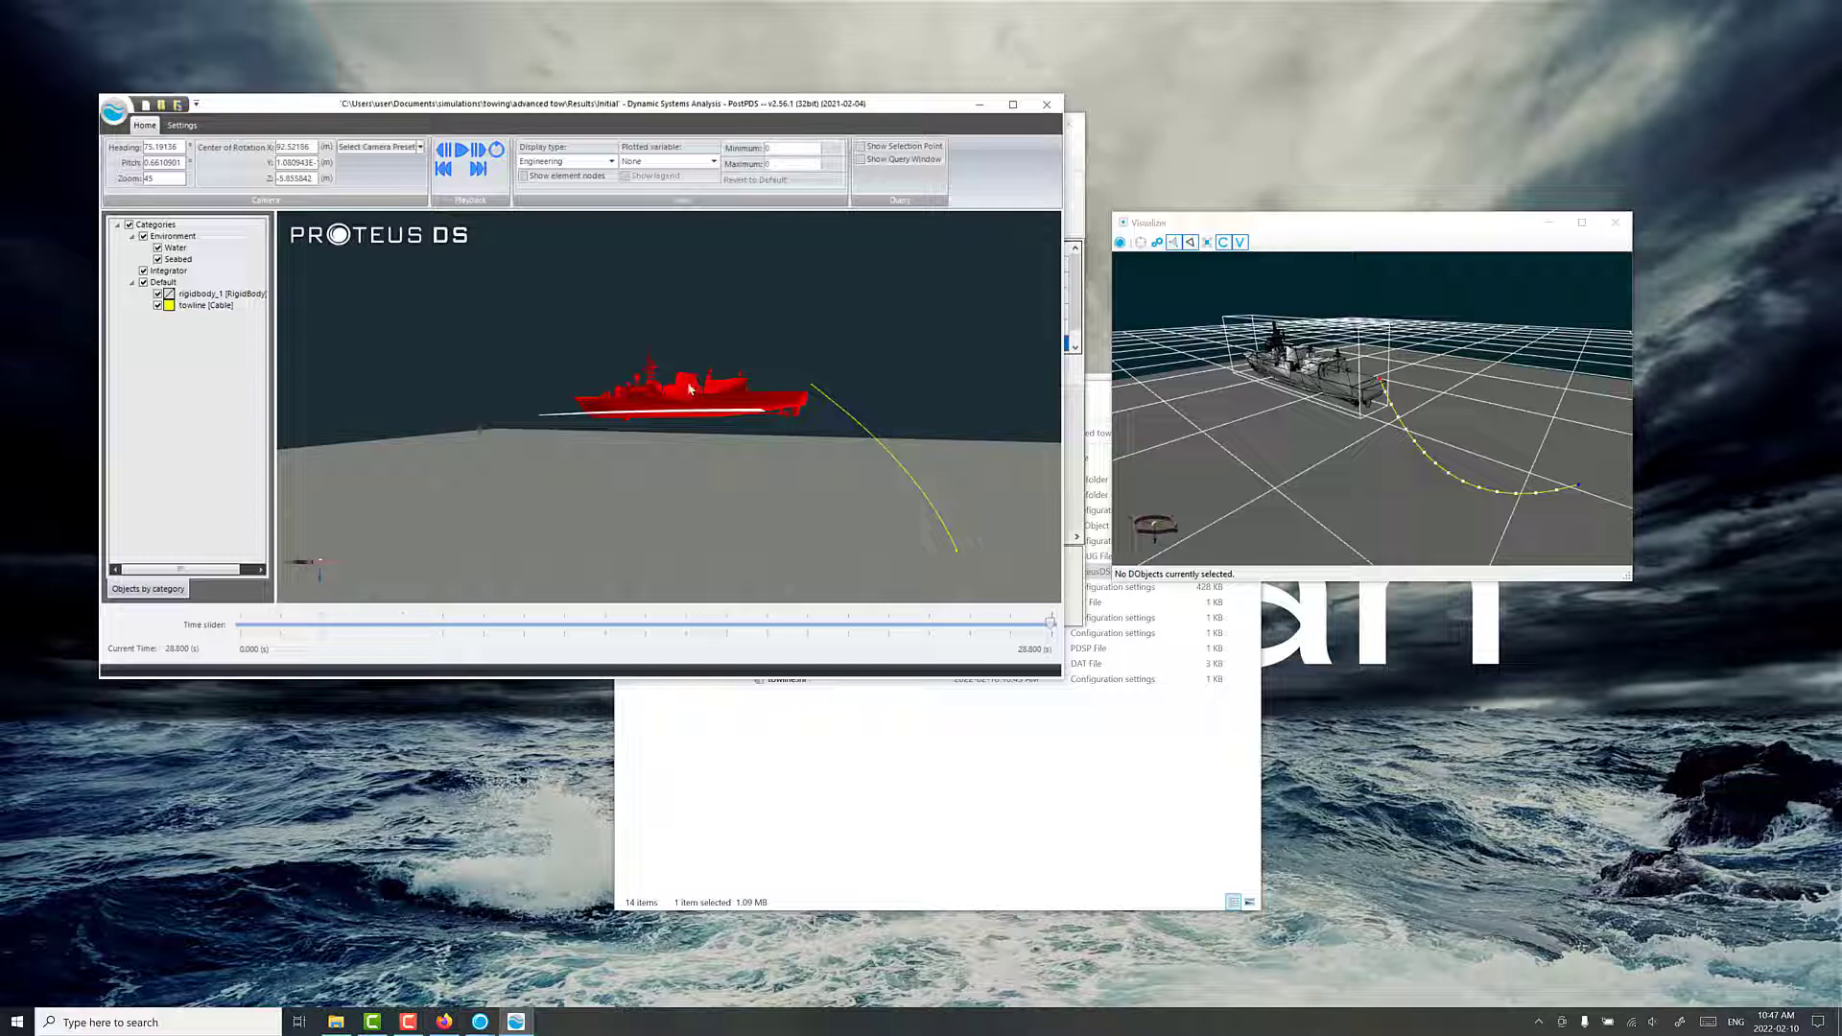